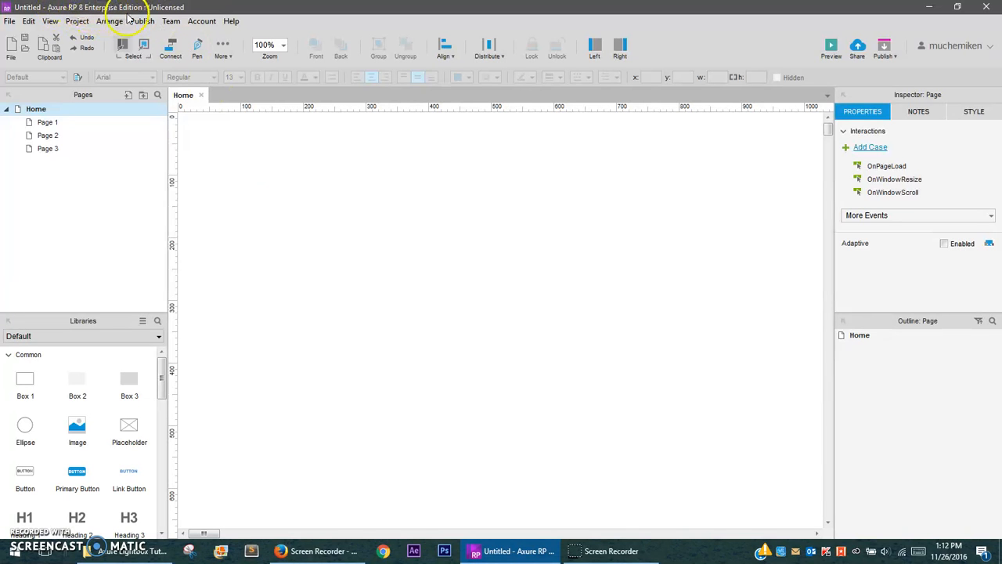
# Save the new project under the name Lightbox in the Lightbox Tutorial folder
pyautogui.click(10, 21)
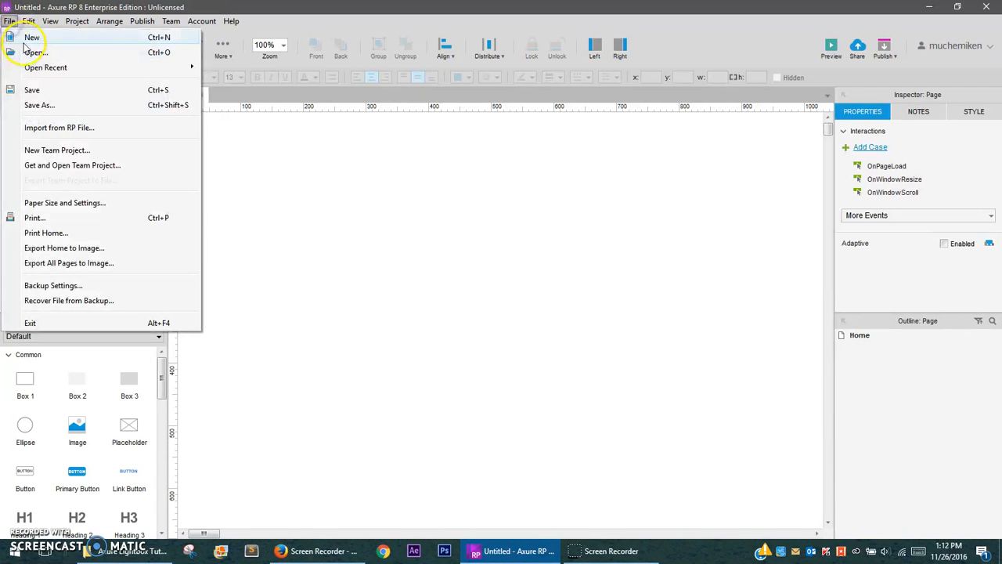
pyautogui.click(25, 48)
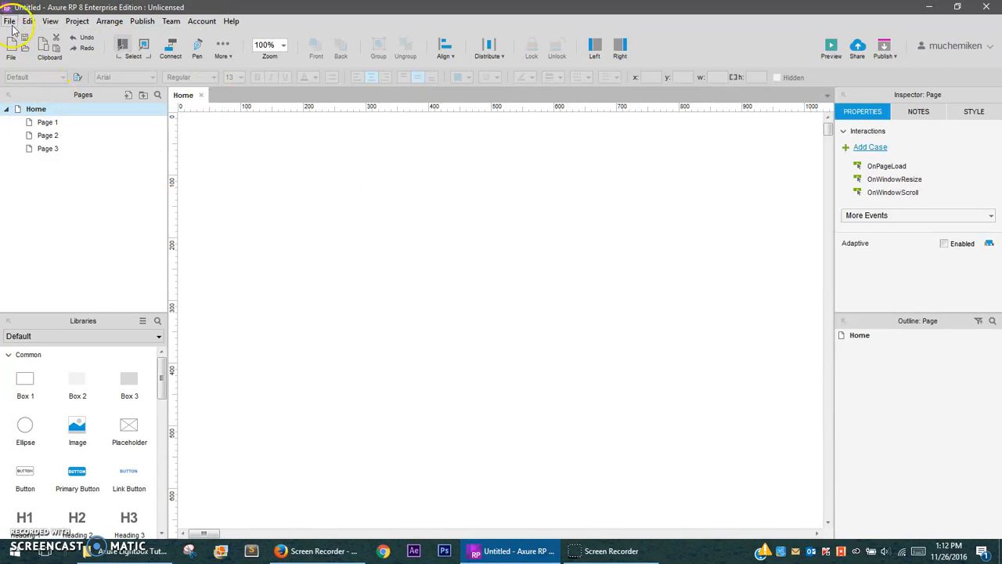
pyautogui.click(10, 21)
pyautogui.click(39, 105)
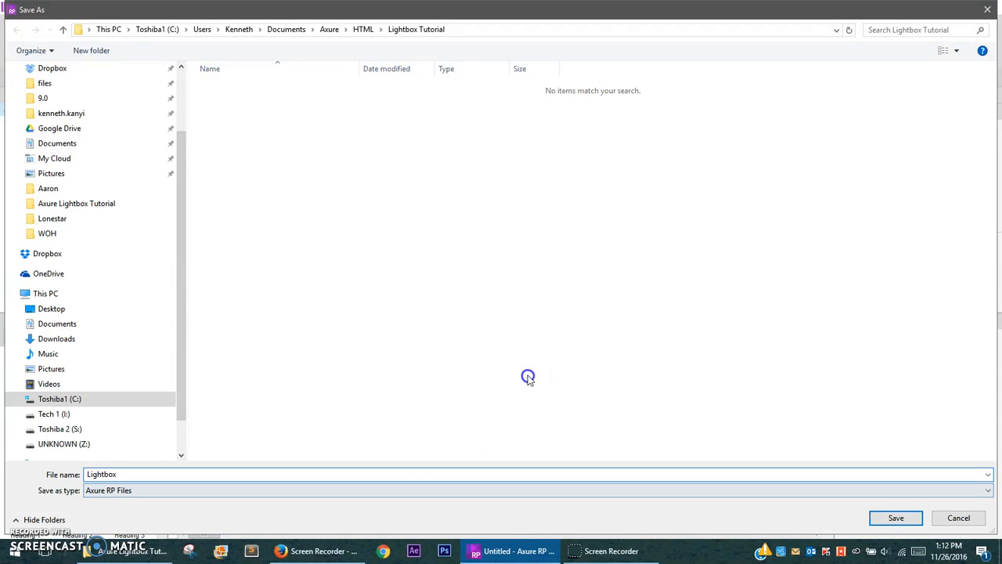
pyautogui.click(893, 517)
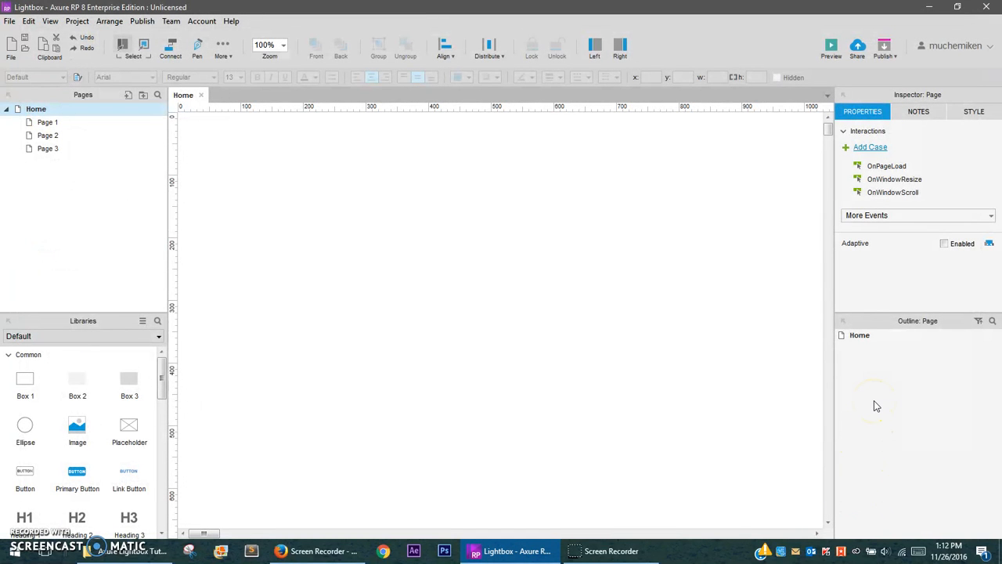
# Switch to Firefox and run a Google image search for dogs in a new tab
pyautogui.click(349, 552)
pyautogui.click(153, 29)
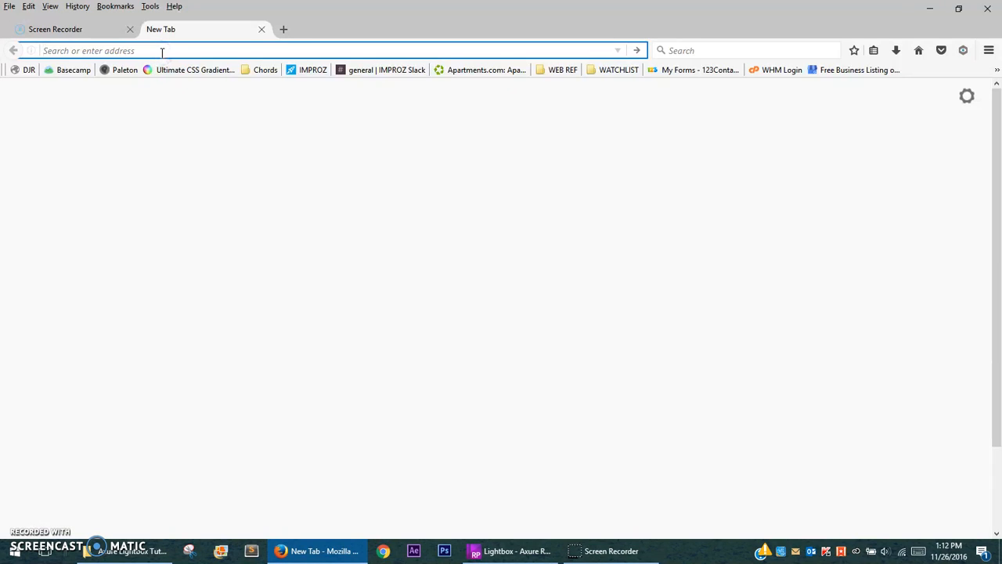
pyautogui.write('dogs')
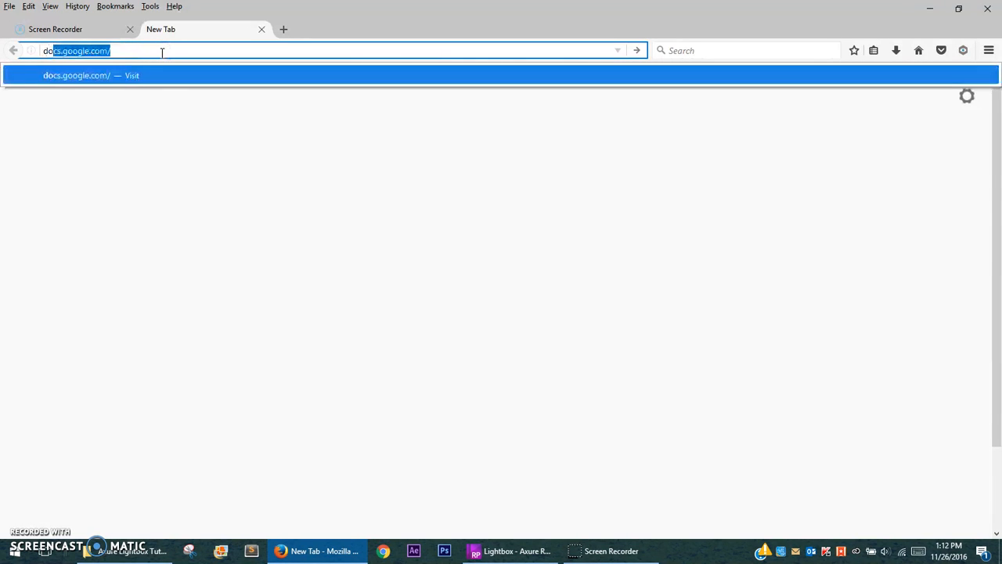
pyautogui.press('Return')
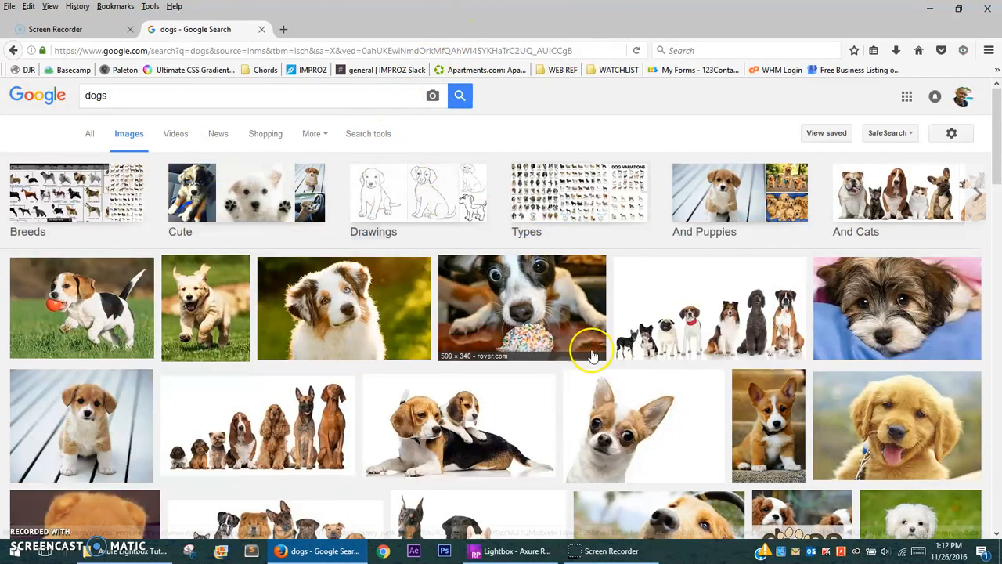
# Filter the dog image results to an exact size of 600 px wide by 400 px high
pyautogui.scroll(-5, 575, 351)
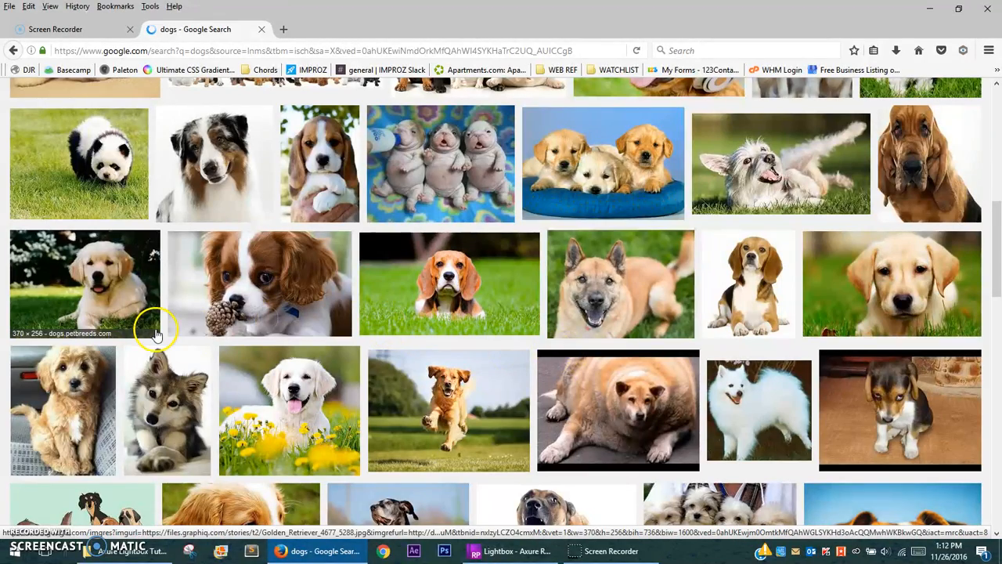
pyautogui.scroll(5, 389, 333)
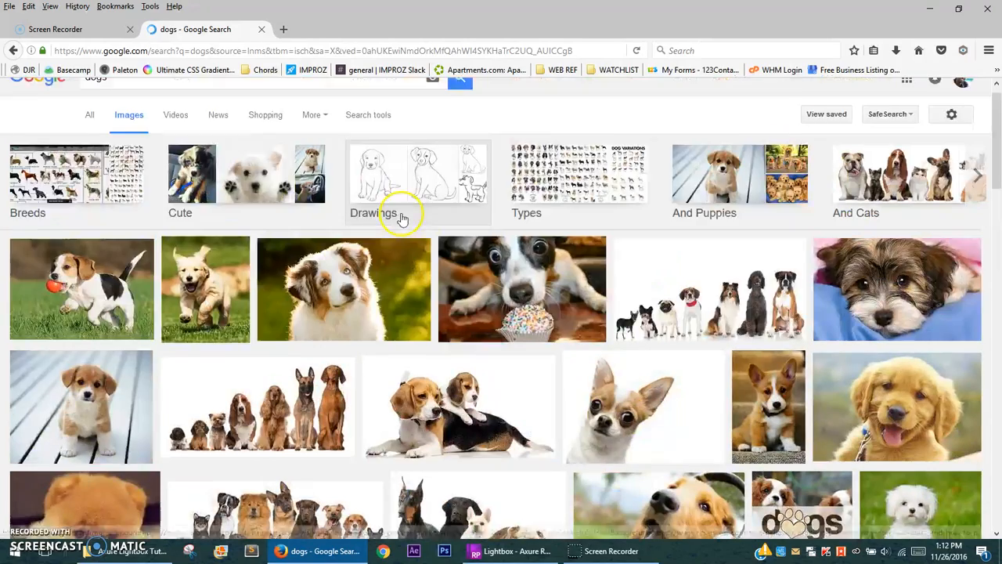
pyautogui.click(364, 135)
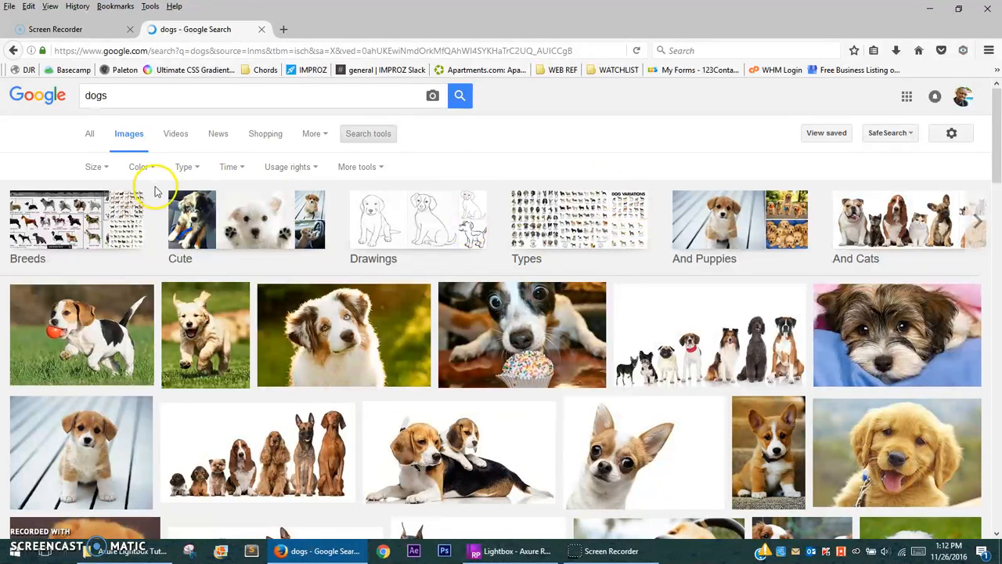
pyautogui.click(93, 166)
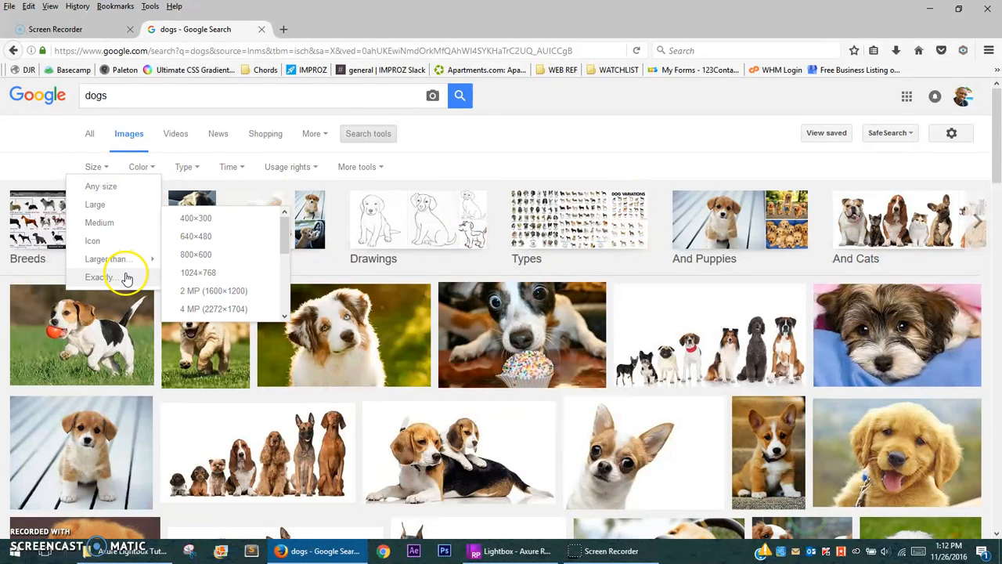
pyautogui.click(129, 277)
pyautogui.click(94, 277)
pyautogui.click(477, 289)
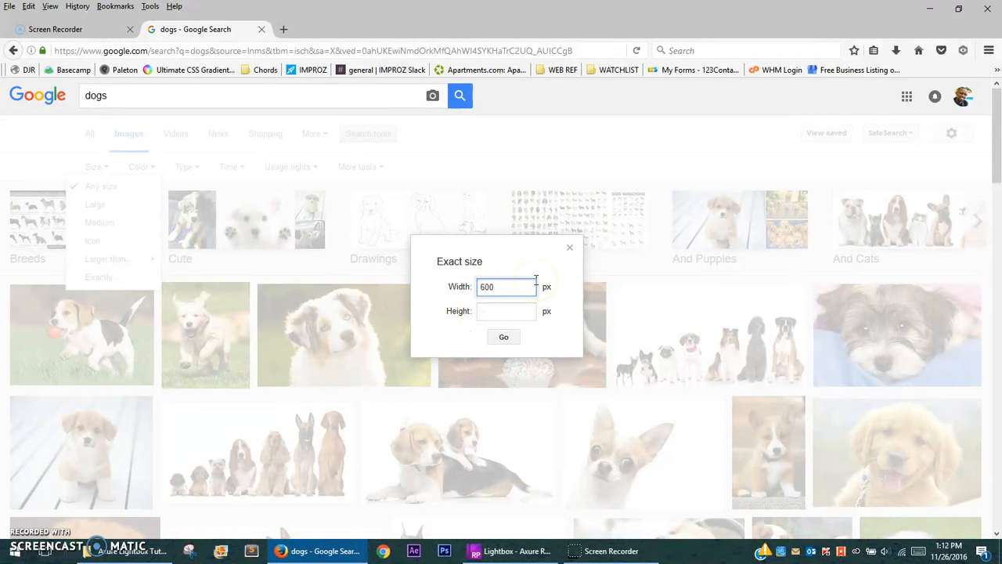
pyautogui.click(535, 311)
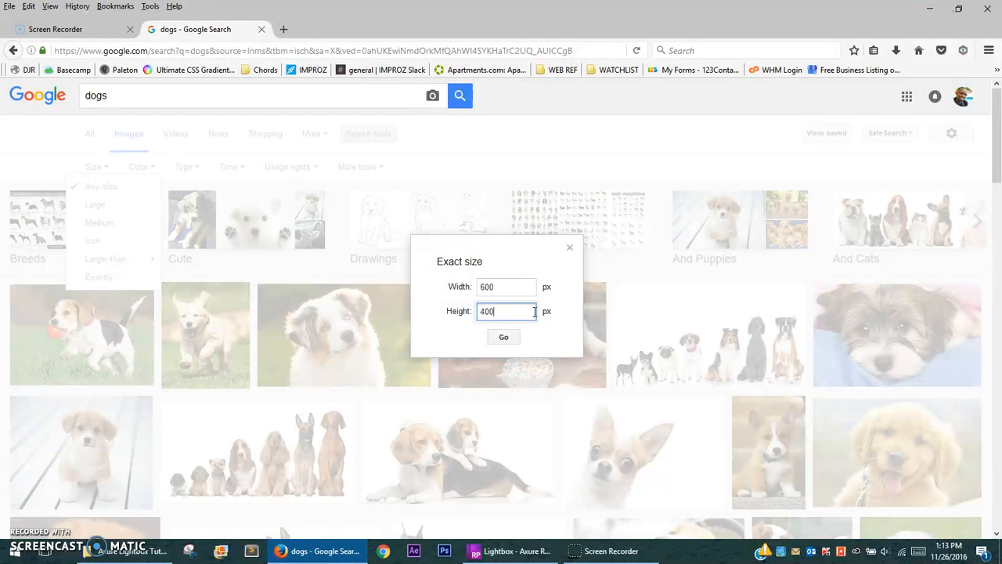
pyautogui.click(507, 336)
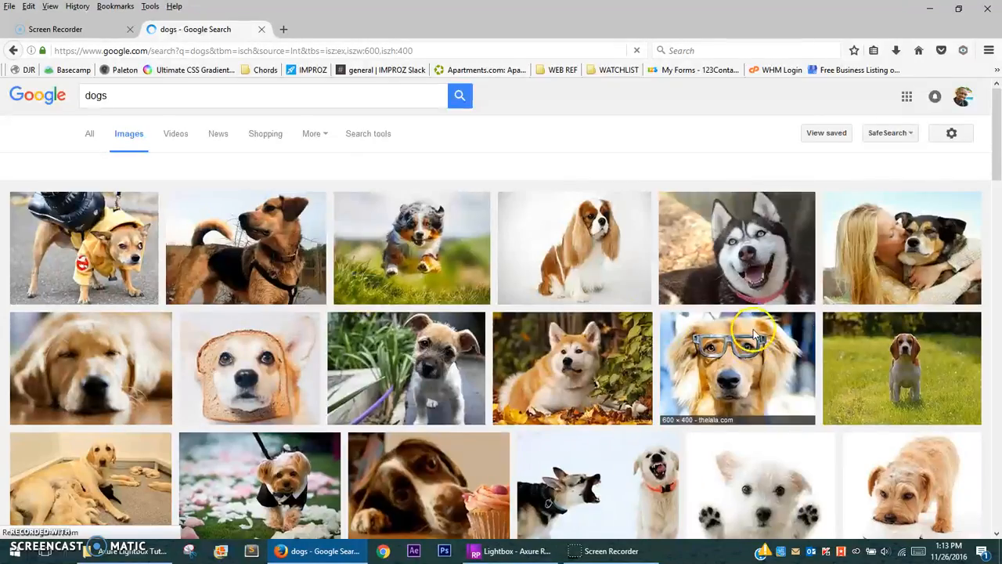
# Save the picture of the two corgi puppies on the wooden deck as 01 in the Axure Lightbox Tutorial folder
pyautogui.scroll(-5, 754, 335)
pyautogui.scroll(5, 633, 302)
pyautogui.scroll(-2, 633, 299)
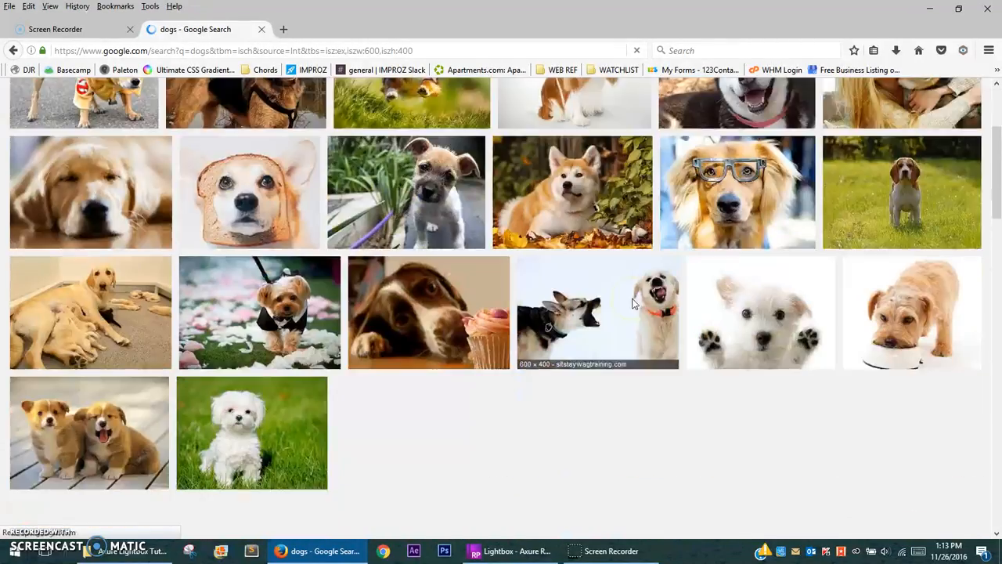
pyautogui.scroll(-2, 632, 301)
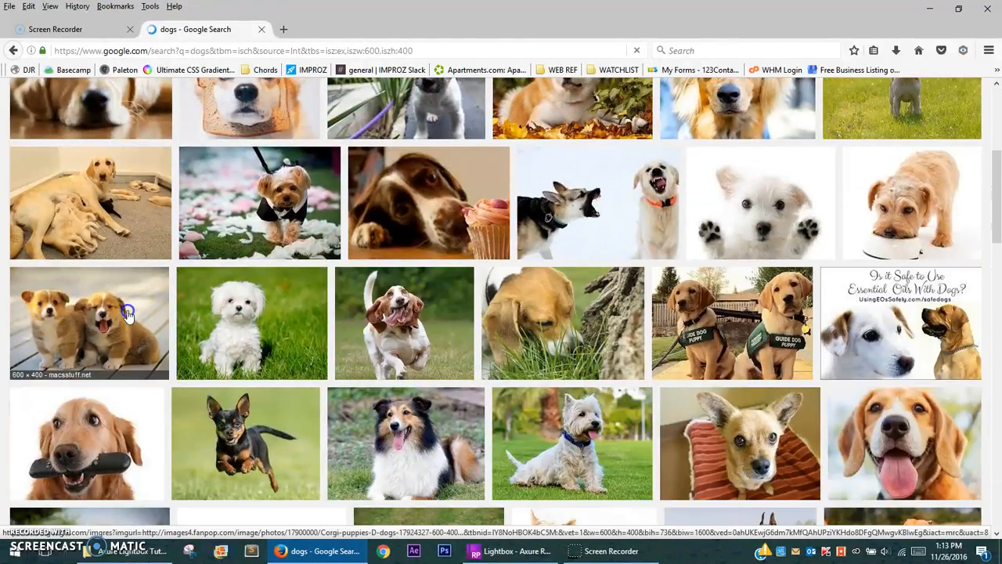
pyautogui.click(128, 313)
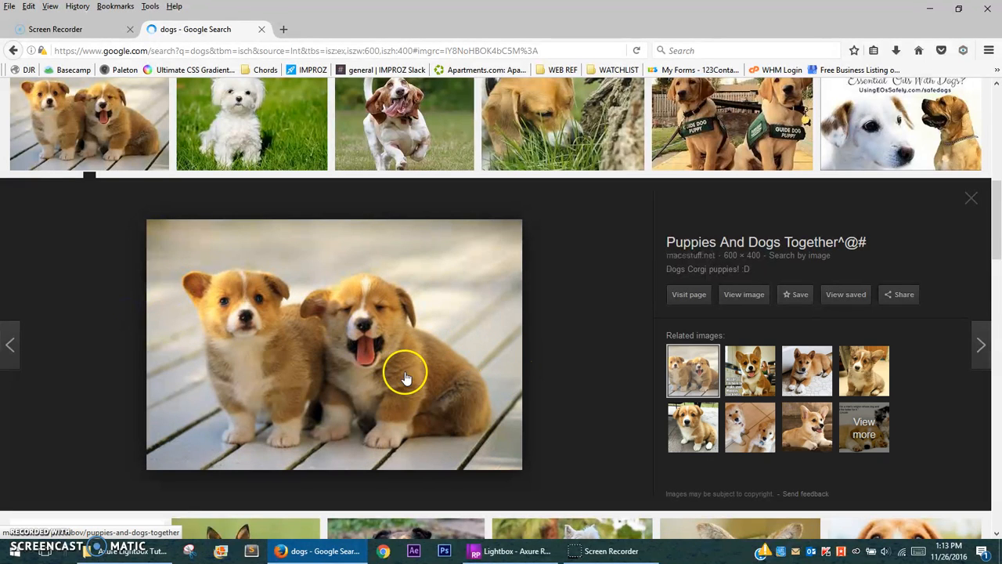
pyautogui.rightClick(436, 364)
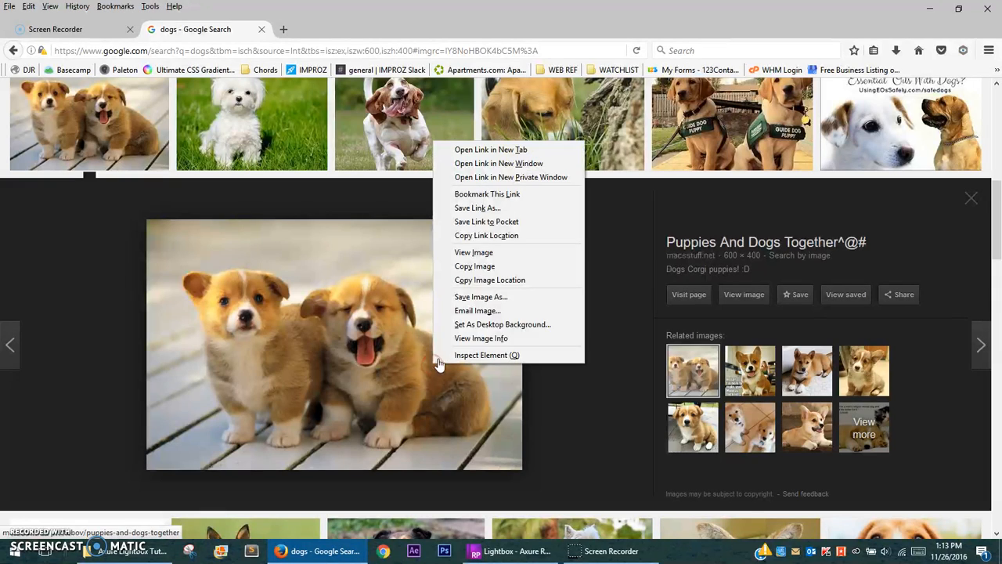
pyautogui.click(473, 298)
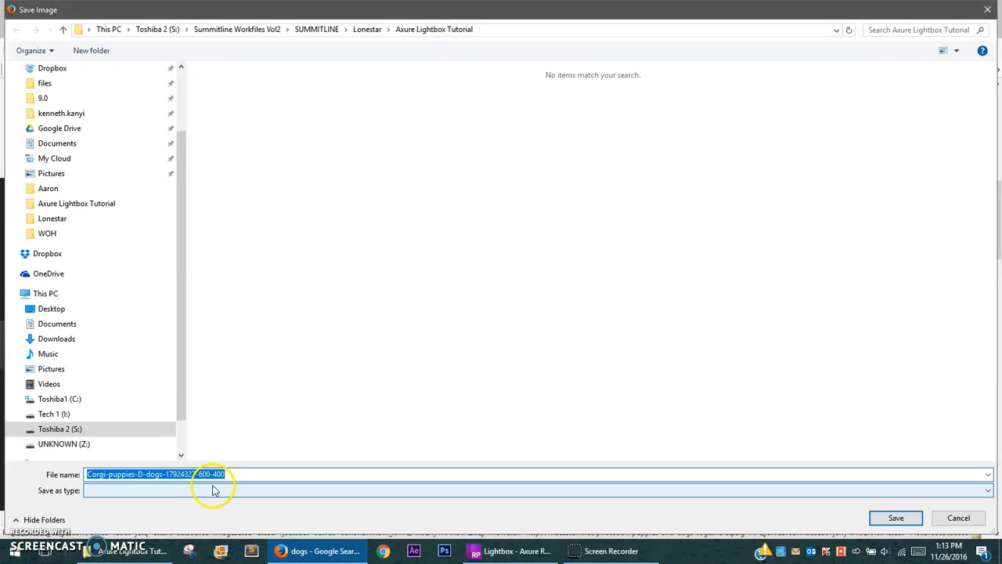
pyautogui.write('01')
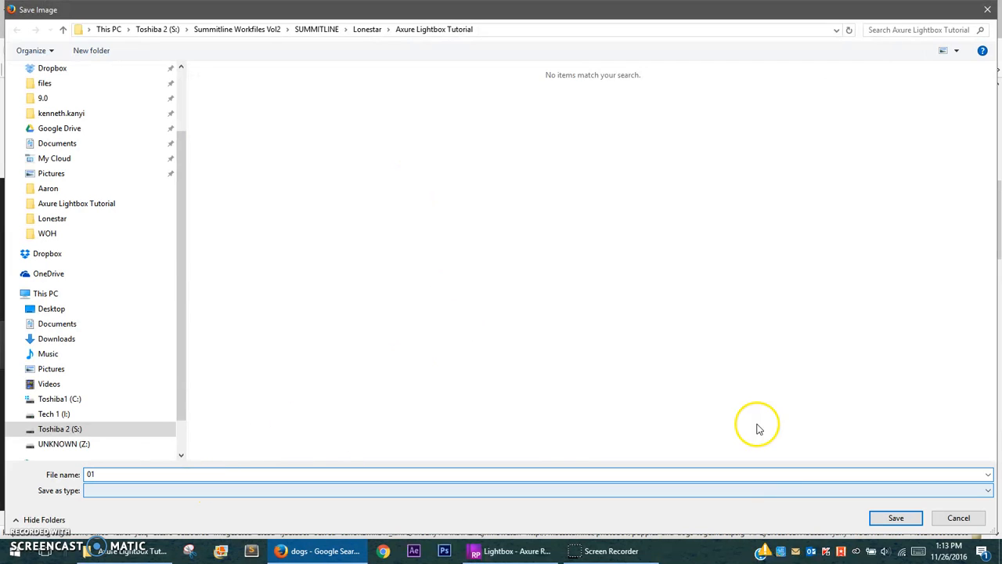
pyautogui.click(895, 518)
# Save the picture of the beagle standing in the grass as 02 in the Axure Lightbox Tutorial folder
pyautogui.scroll(5, 779, 329)
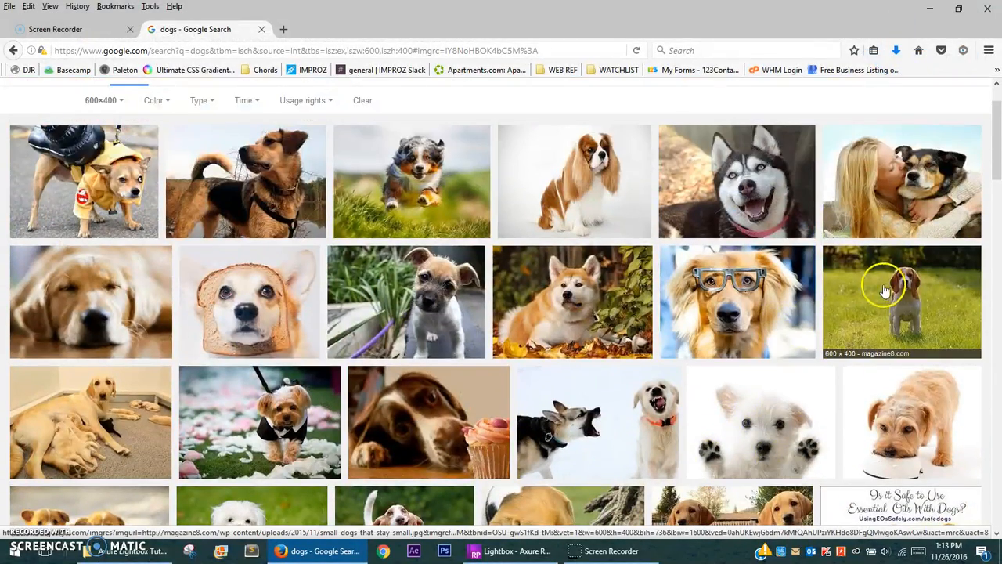
pyautogui.click(888, 284)
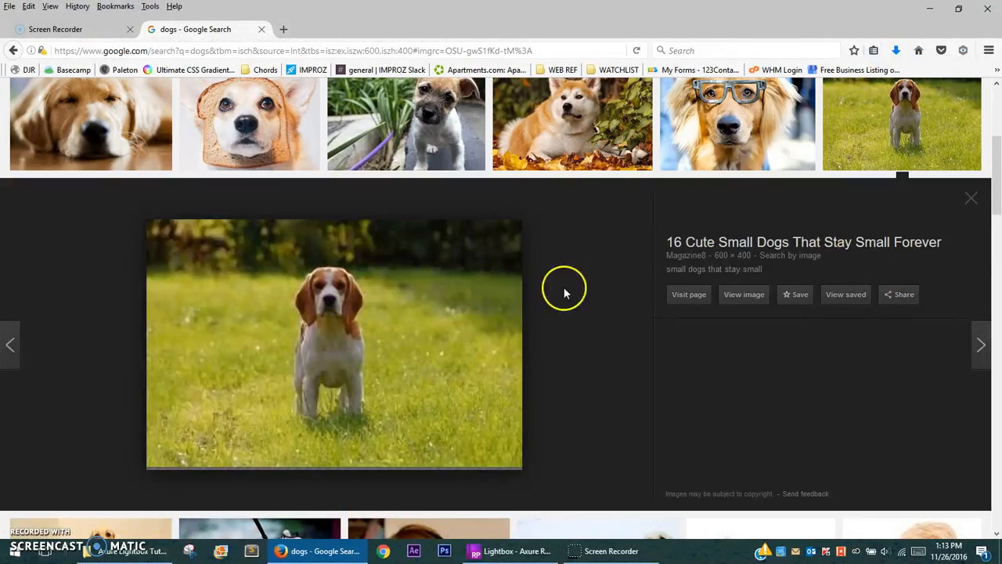
pyautogui.rightClick(311, 300)
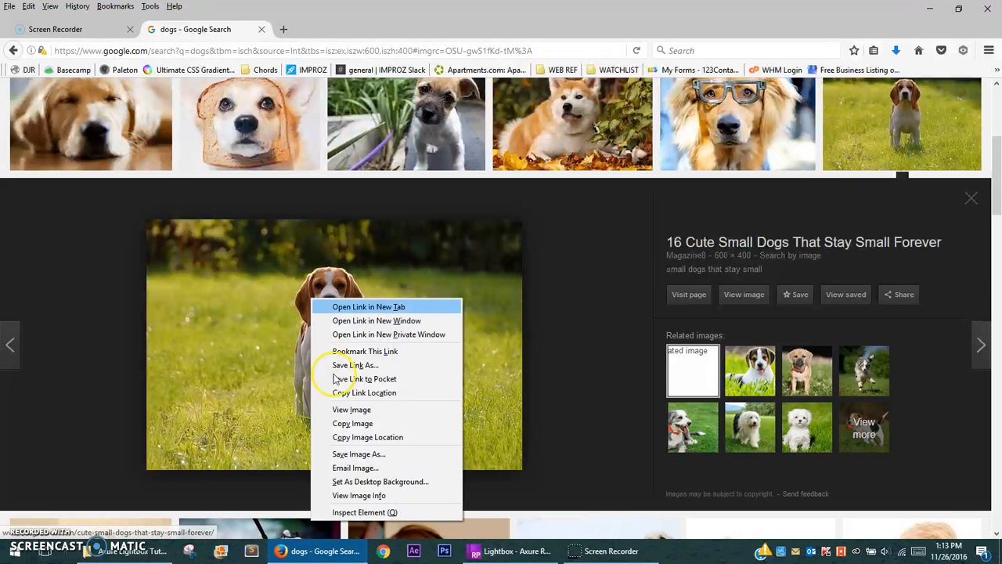
pyautogui.click(380, 453)
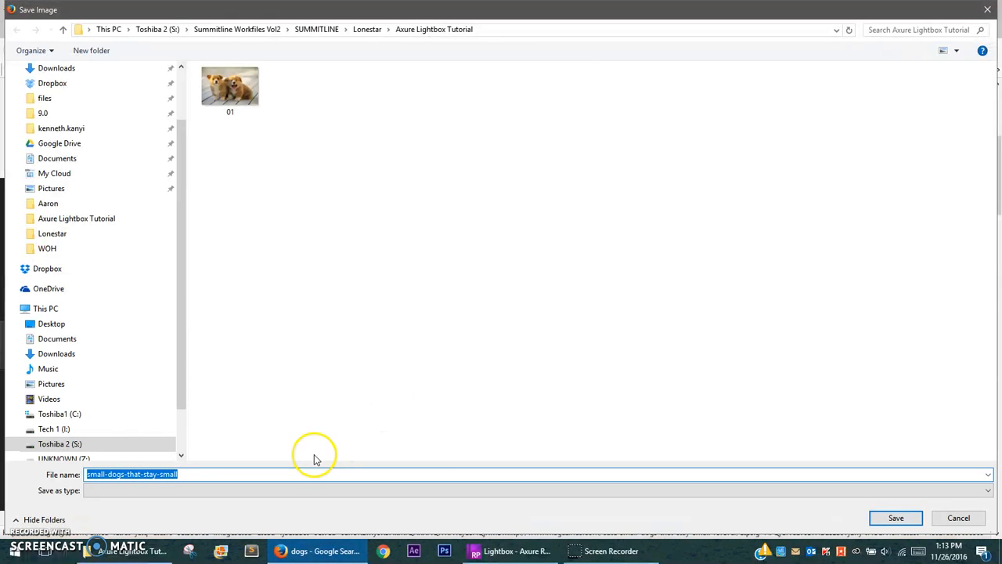
pyautogui.write('02')
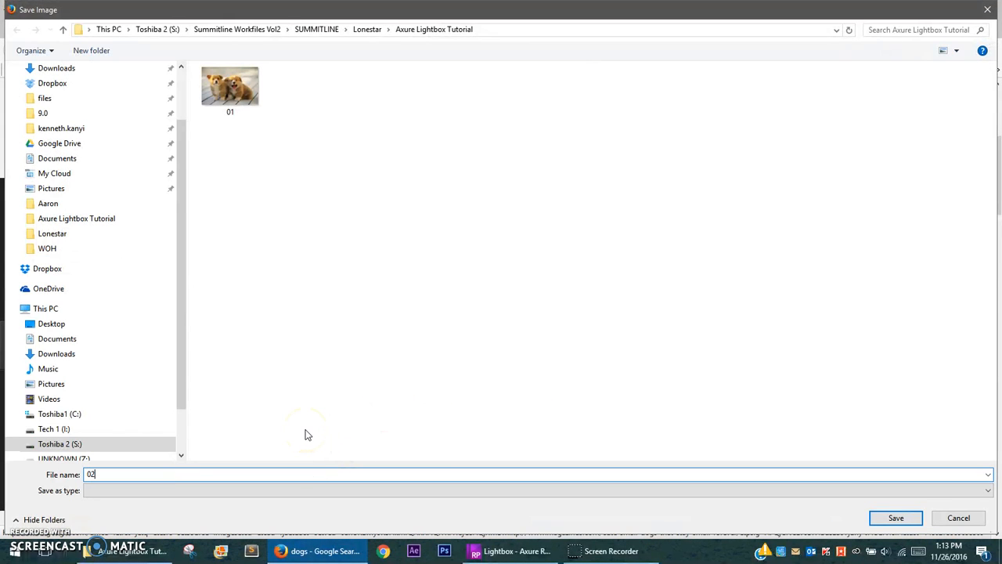
pyautogui.click(893, 519)
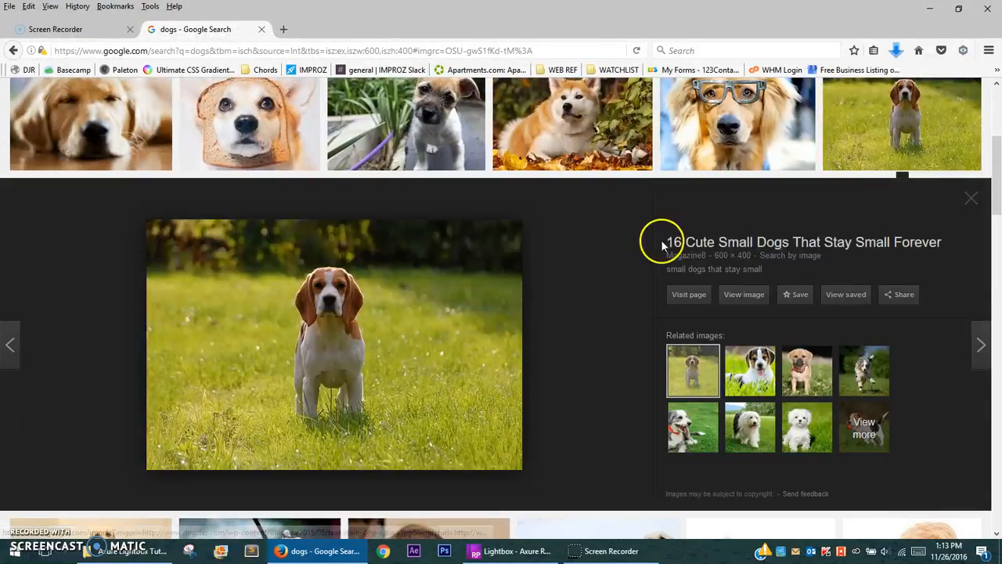
# Save the picture of the brown and white dog running on grass as 03 in the Axure Lightbox Tutorial folder
pyautogui.scroll(3, 660, 244)
pyautogui.scroll(-10, 667, 270)
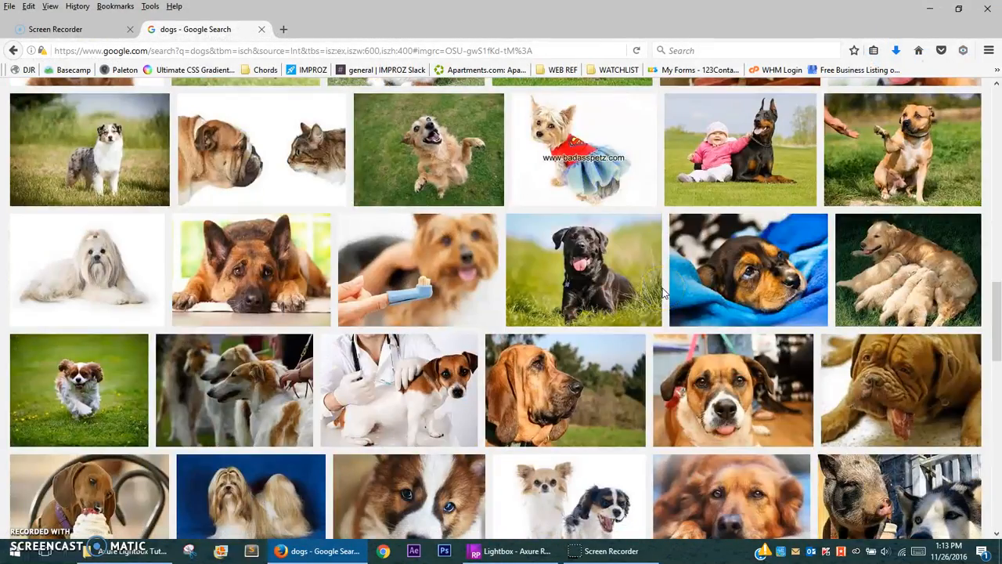
pyautogui.click(109, 360)
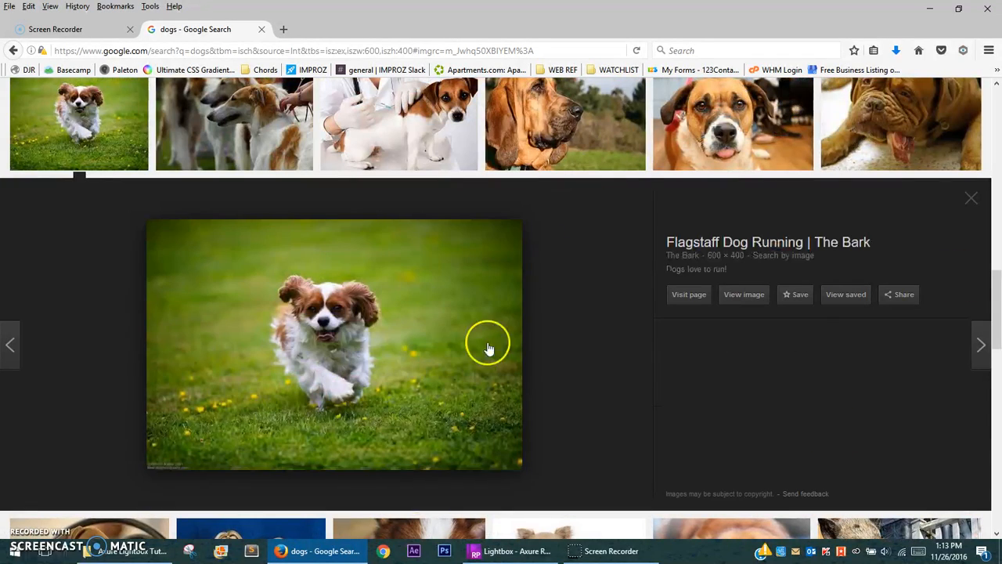
pyautogui.rightClick(385, 342)
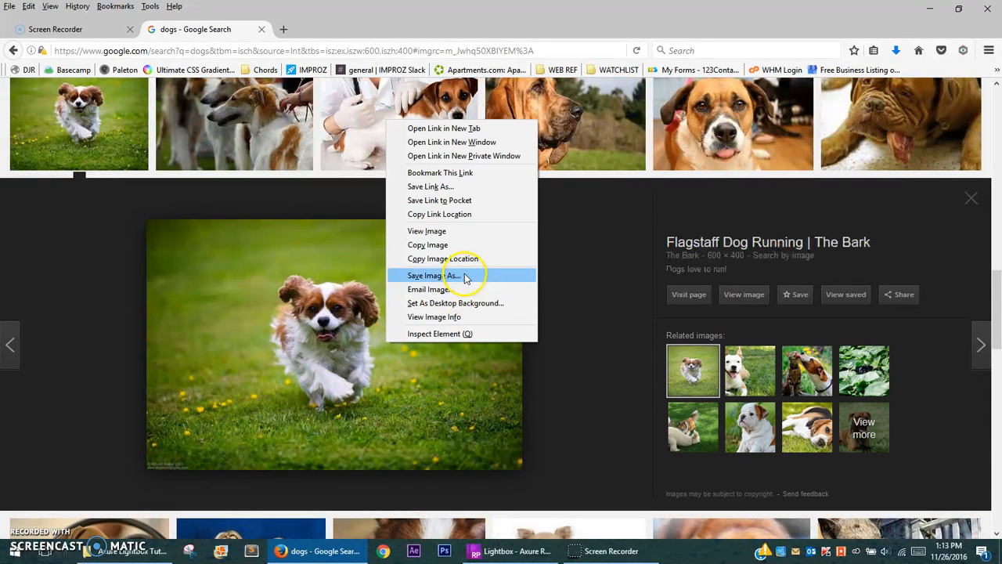
pyautogui.click(464, 276)
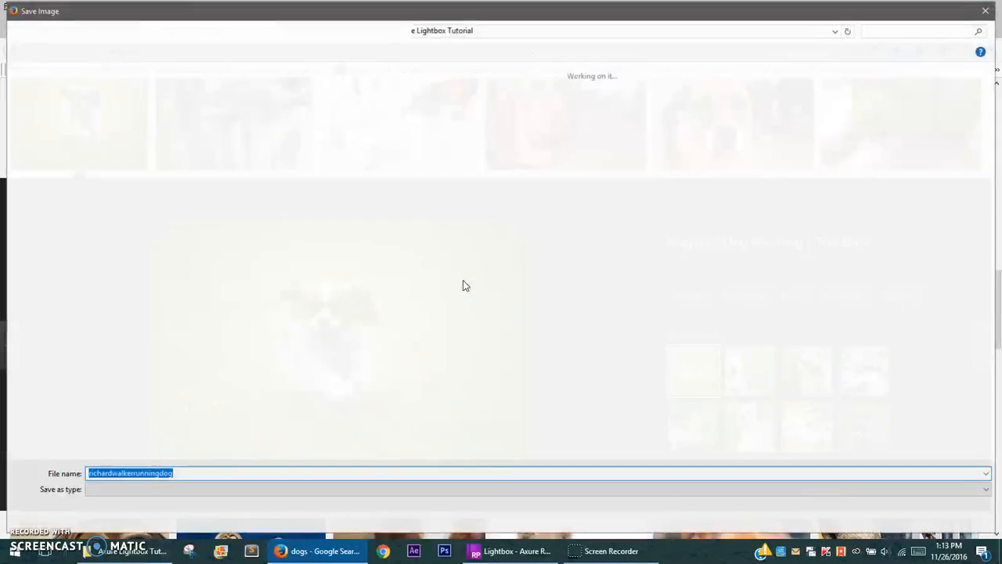
pyautogui.write('03')
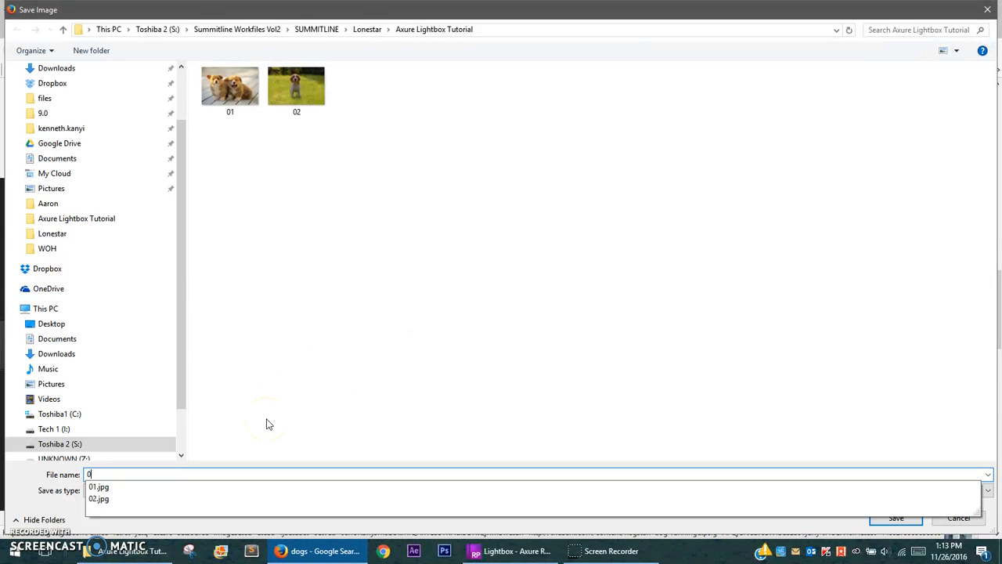
pyautogui.click(896, 518)
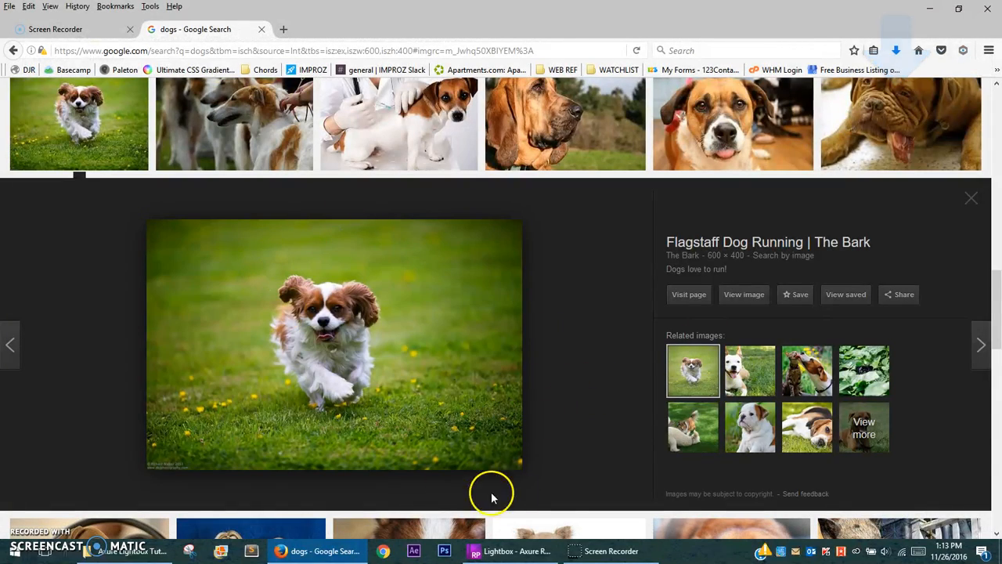
# Switch to the Lightbox project in Axure RP and show the widgets from all libraries
pyautogui.click(515, 552)
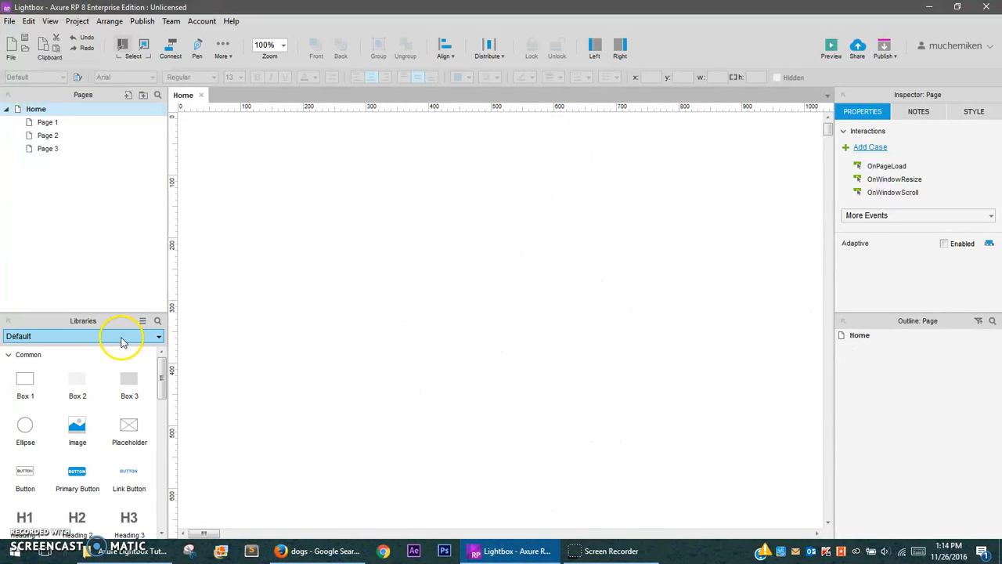
pyautogui.click(104, 325)
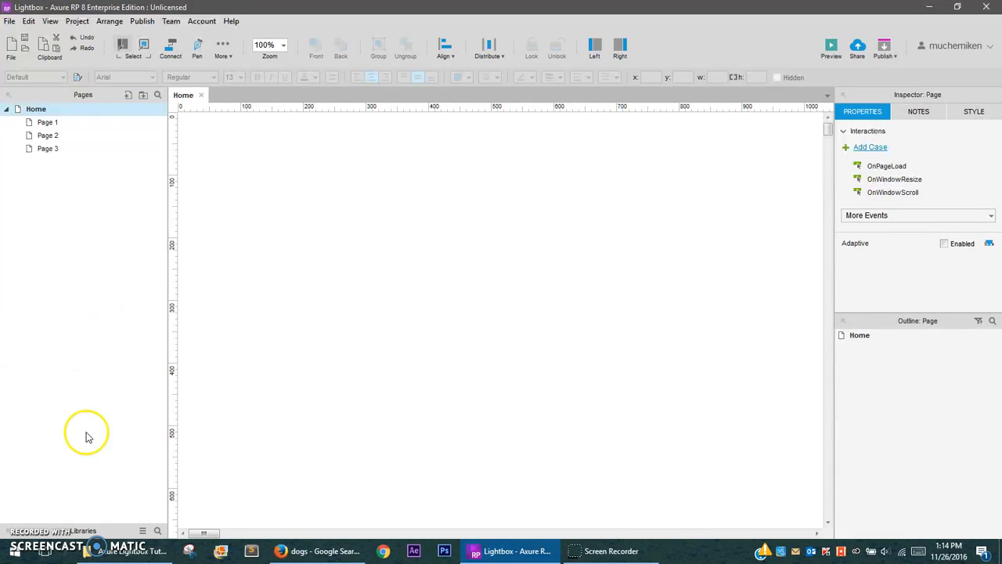
pyautogui.click(89, 530)
pyautogui.click(130, 339)
pyautogui.click(130, 338)
pyautogui.click(130, 338)
pyautogui.click(69, 371)
pyautogui.click(75, 335)
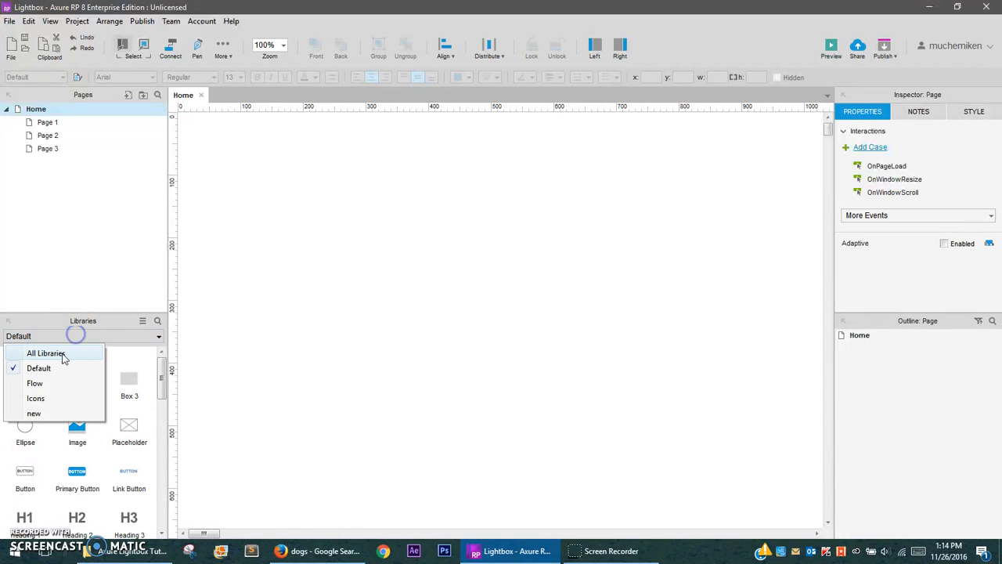
pyautogui.click(69, 353)
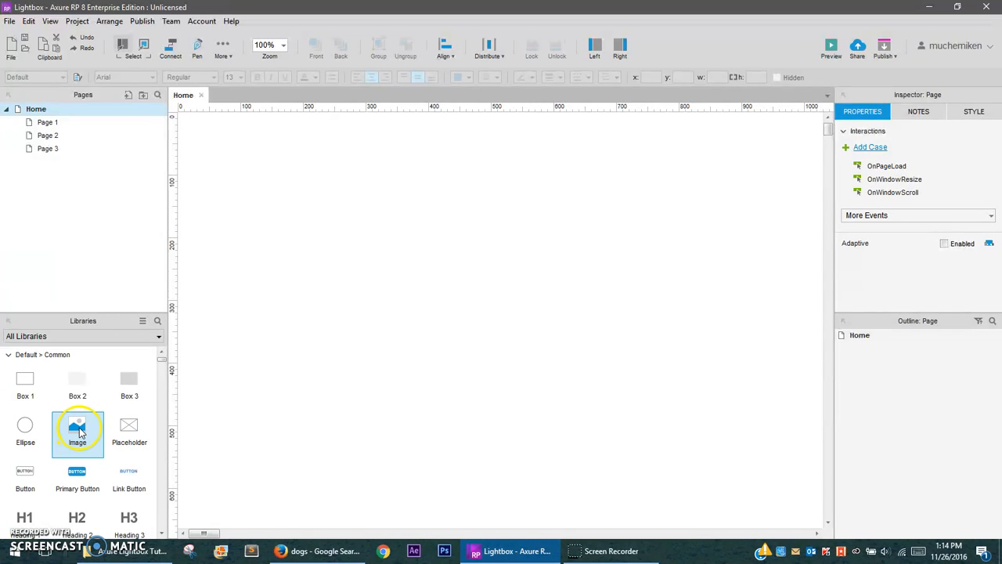
# Place an Image widget on the Home page near its upper-left corner, at about x 16, y 16
pyautogui.moveTo(81, 436); pyautogui.dragTo(390, 266)
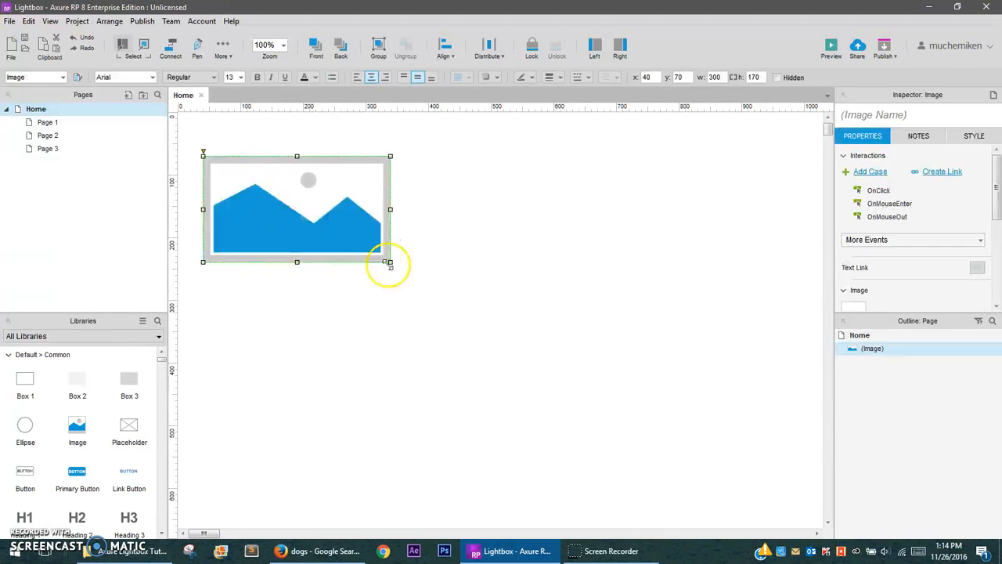
pyautogui.click(619, 340)
pyautogui.click(318, 165)
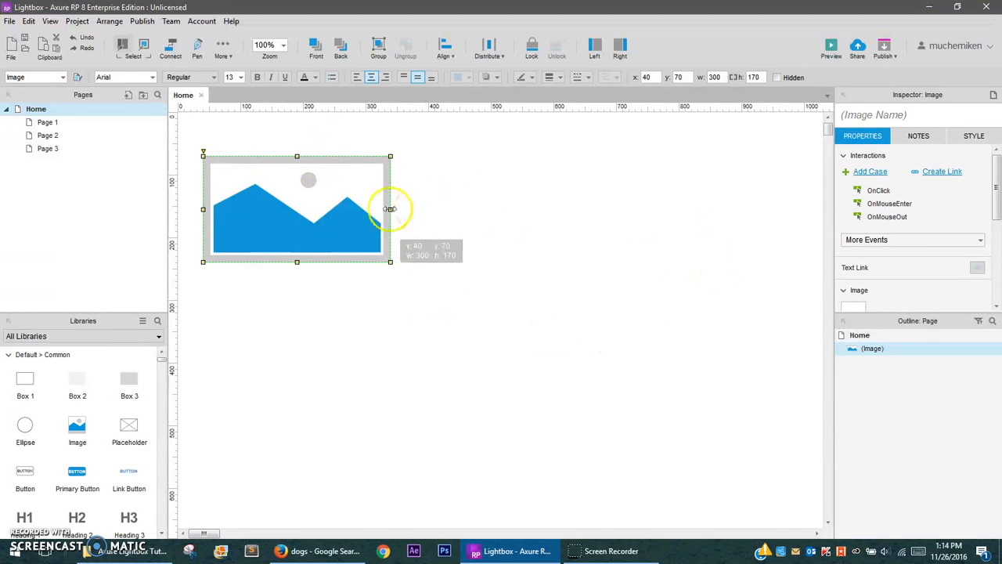
pyautogui.moveTo(294, 229); pyautogui.dragTo(275, 188)
pyautogui.click(455, 201)
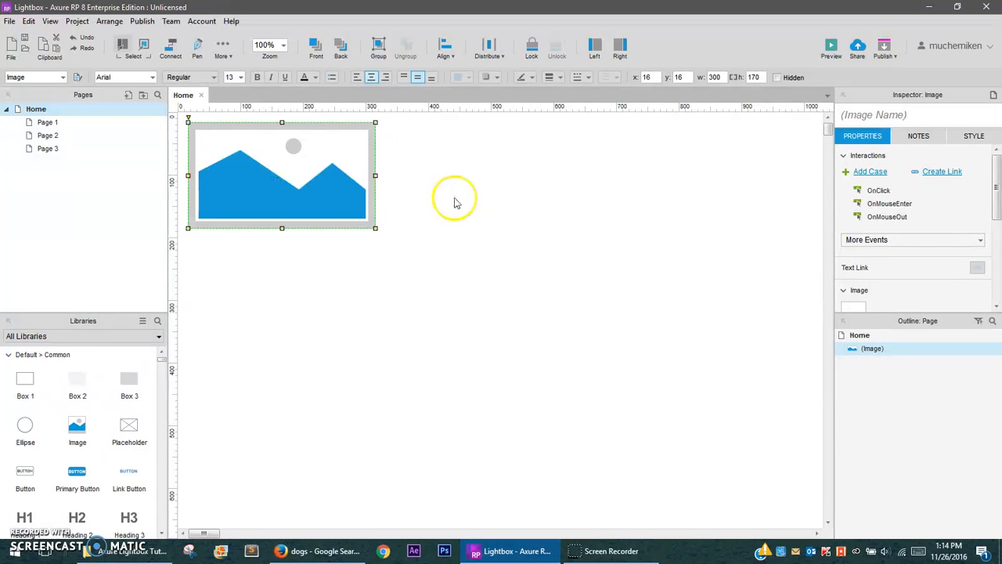
# Load picture 01 from the Axure Lightbox Tutorial folder into the image widget at its original size
pyautogui.doubleClick(290, 213)
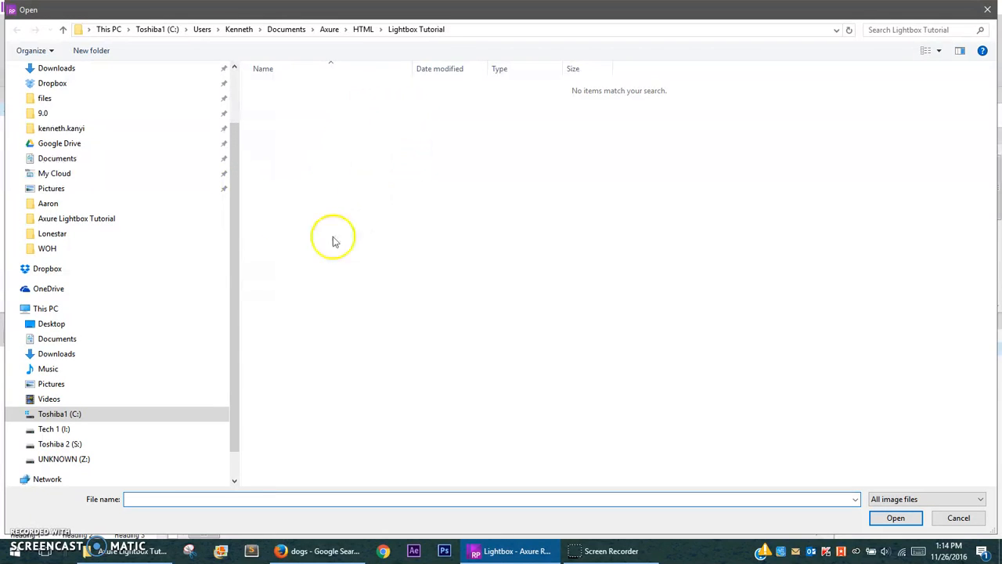
pyautogui.click(134, 217)
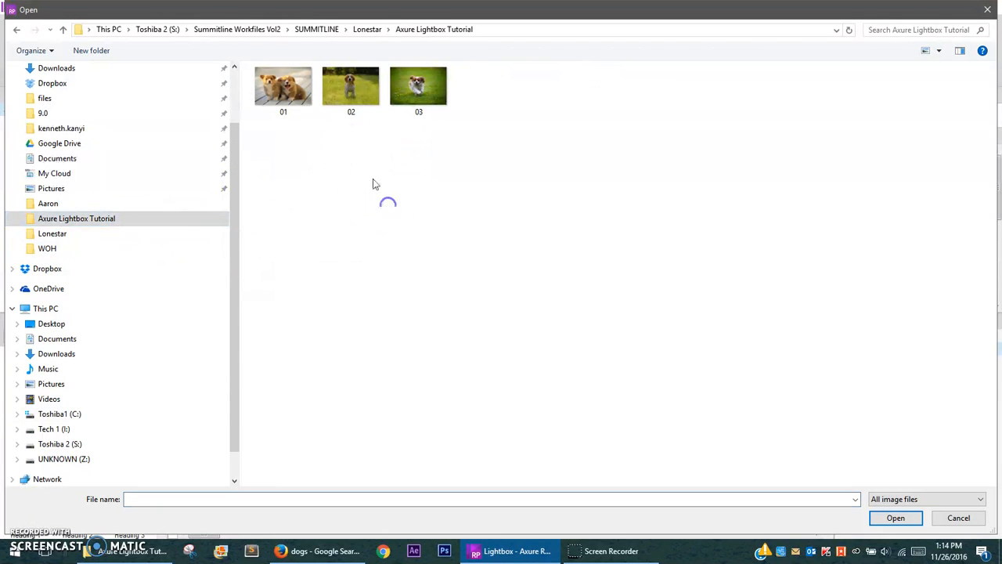
pyautogui.click(281, 69)
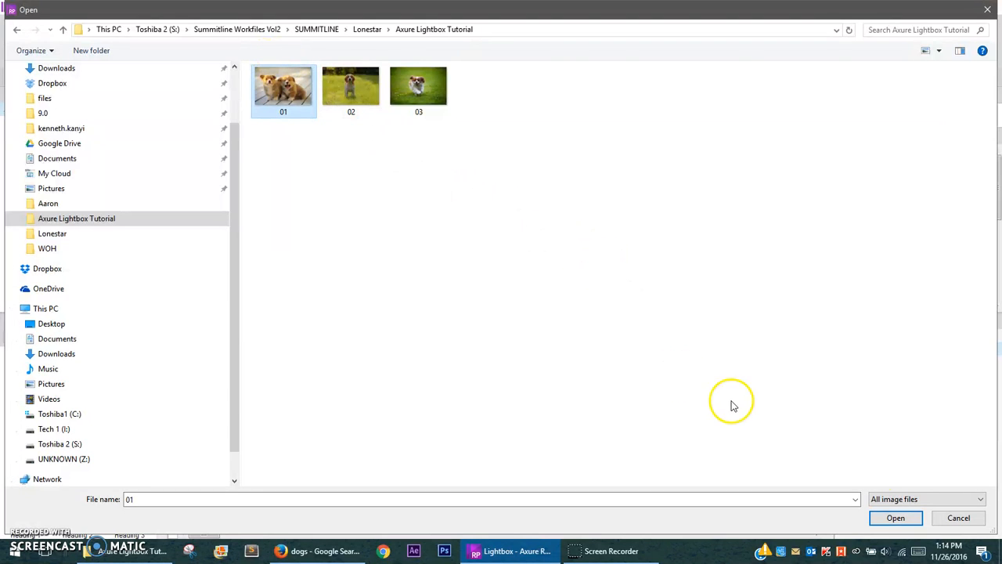
pyautogui.click(885, 518)
pyautogui.click(670, 343)
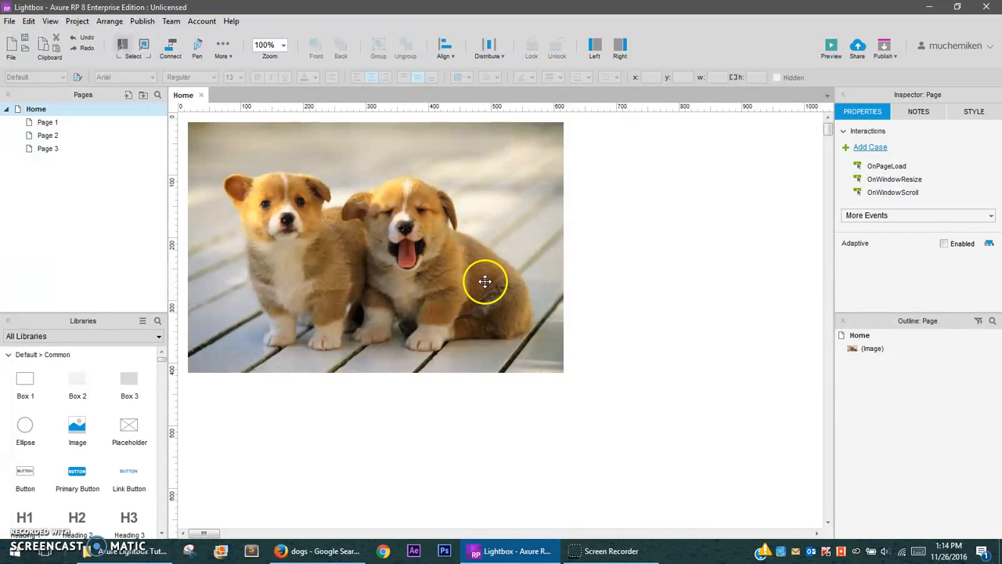
# Move the puppy picture to about x 14, y 19 and scale it proportionally to a thumbnail about 140 by 93 px
pyautogui.moveTo(463, 251); pyautogui.dragTo(533, 293)
pyautogui.moveTo(472, 279); pyautogui.dragTo(399, 236)
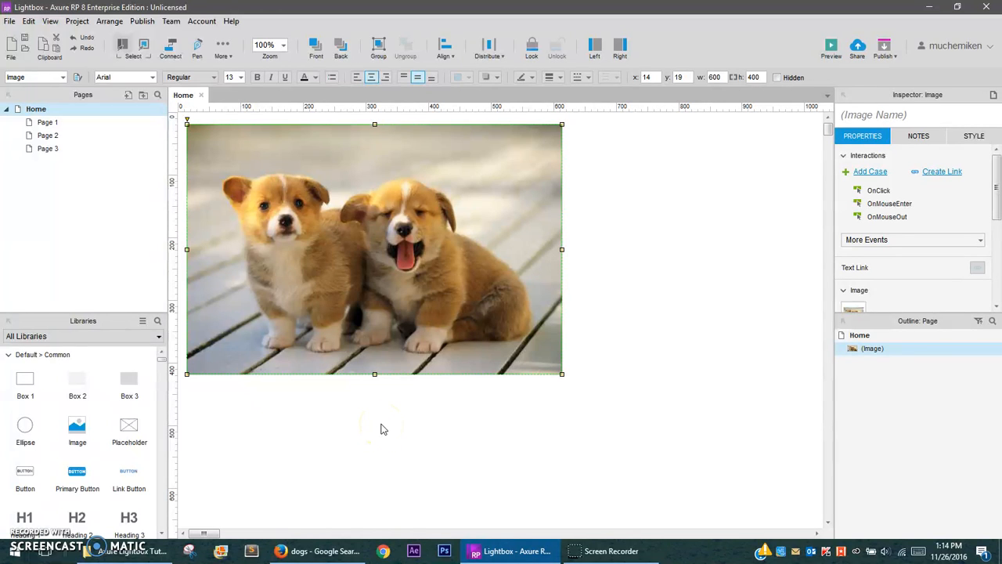
pyautogui.click(657, 397)
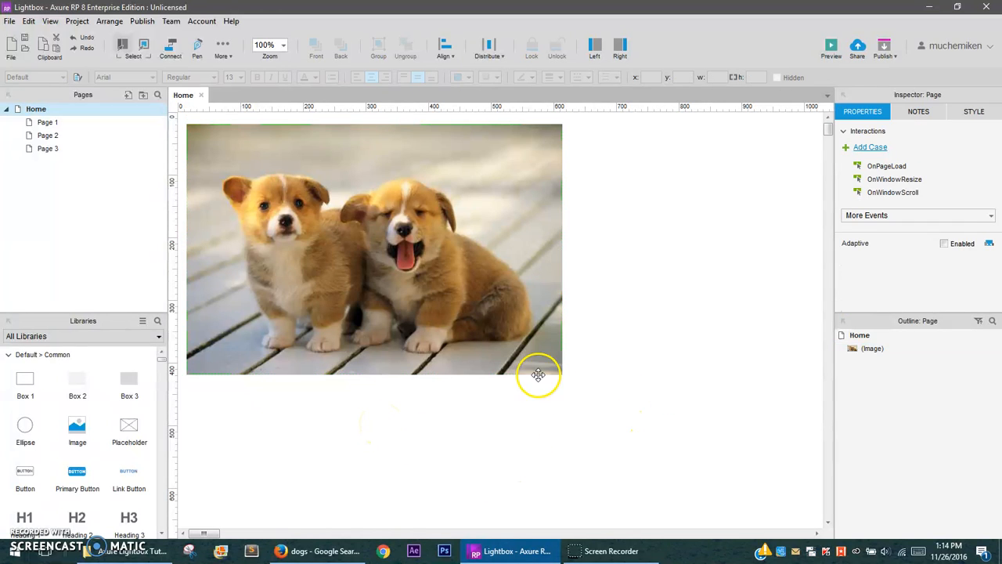
pyautogui.click(554, 376)
pyautogui.moveTo(561, 374); pyautogui.dragTo(273, 160)
pyautogui.click(327, 172)
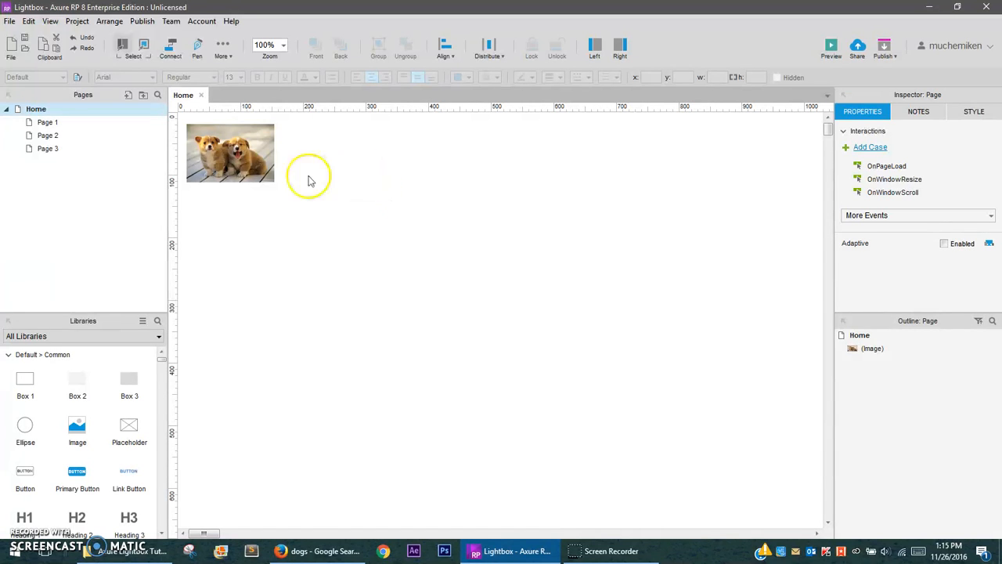
# Duplicate the puppy thumbnail twice straight below the original, at about y 122 and y 225, forming an evenly spaced column
pyautogui.click(254, 176)
pyautogui.moveTo(246, 160); pyautogui.dragTo(254, 221)
pyautogui.click(321, 211)
pyautogui.click(253, 228)
pyautogui.moveTo(243, 223); pyautogui.dragTo(250, 291)
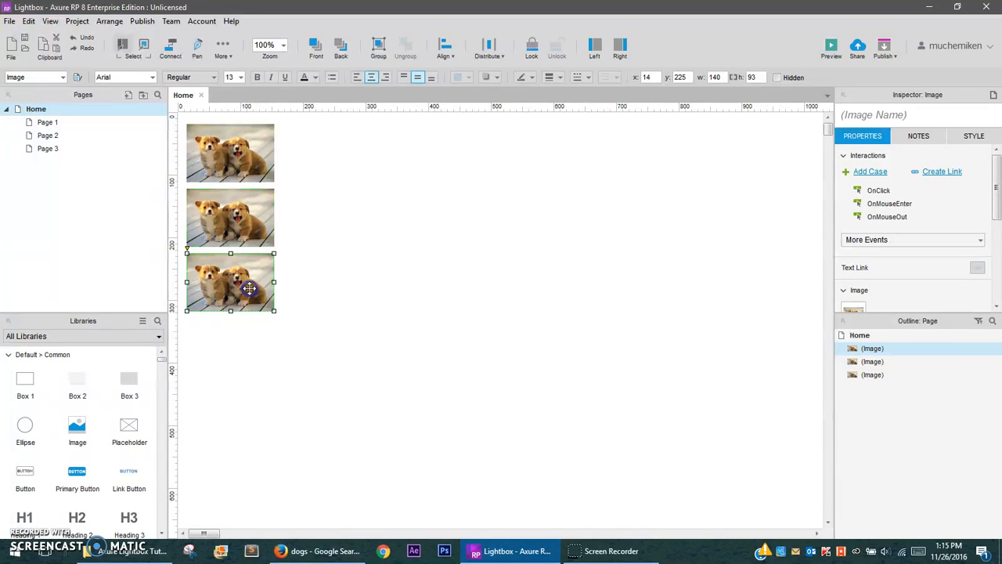
pyautogui.click(370, 261)
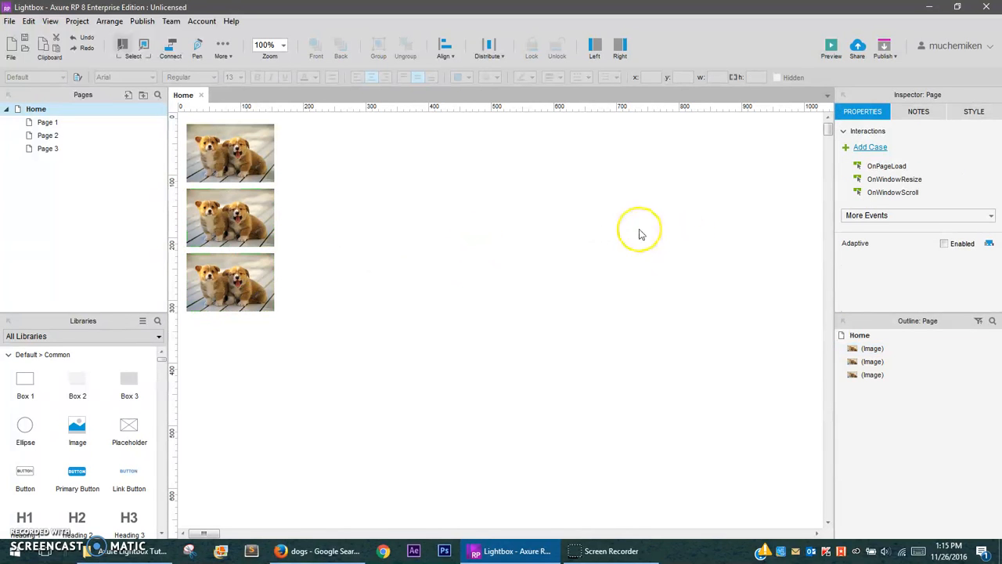
# Replace the middle thumbnail's picture with image 02 from the Axure Lightbox Tutorial folder
pyautogui.click(235, 207)
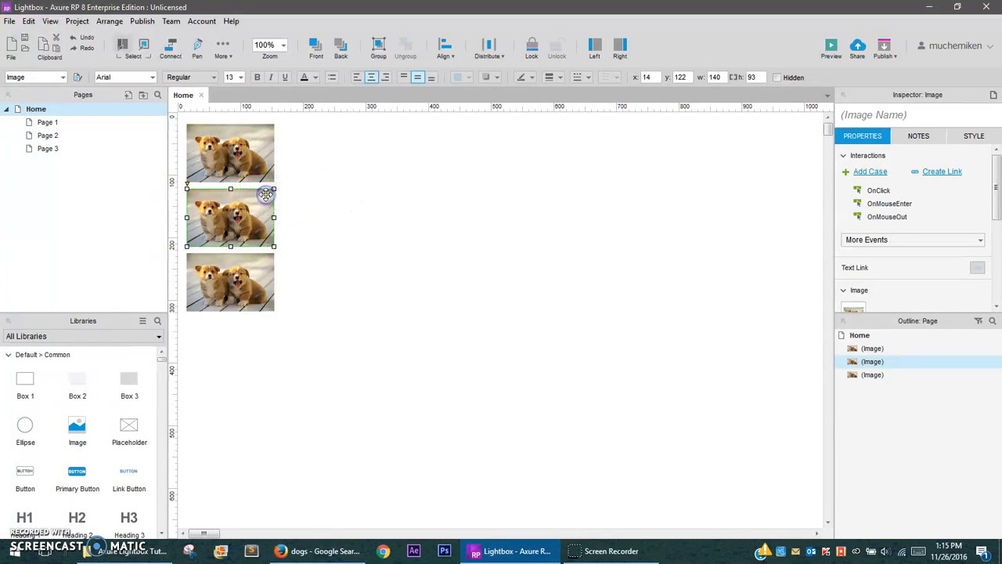
pyautogui.click(258, 256)
pyautogui.click(244, 227)
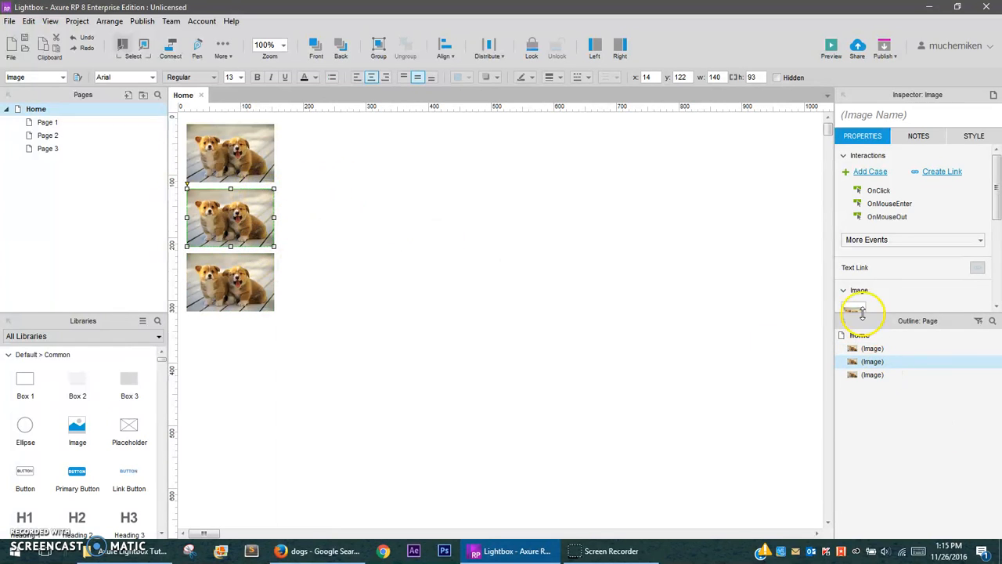
pyautogui.moveTo(888, 313); pyautogui.dragTo(880, 406)
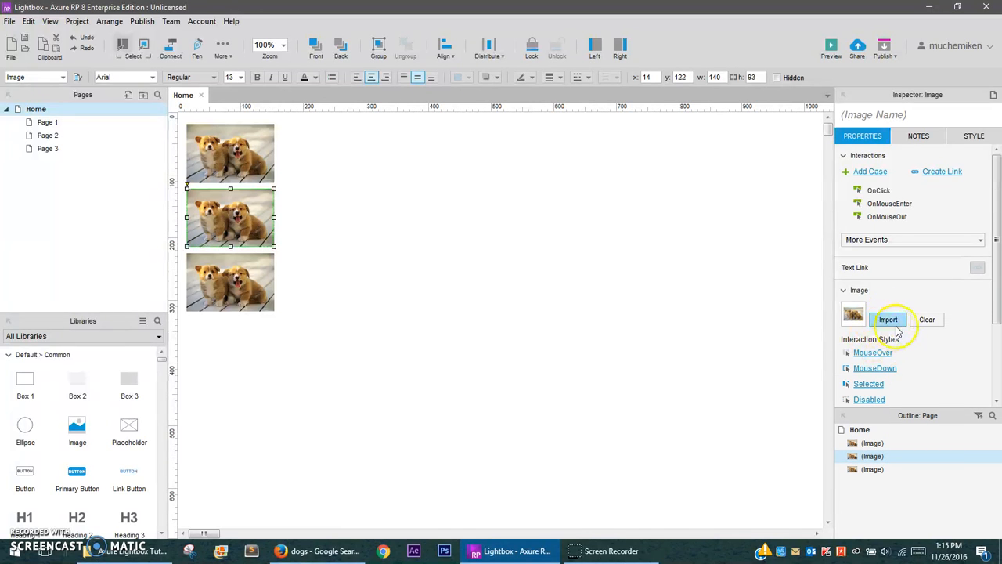
pyautogui.click(434, 246)
pyautogui.click(255, 157)
pyautogui.click(249, 220)
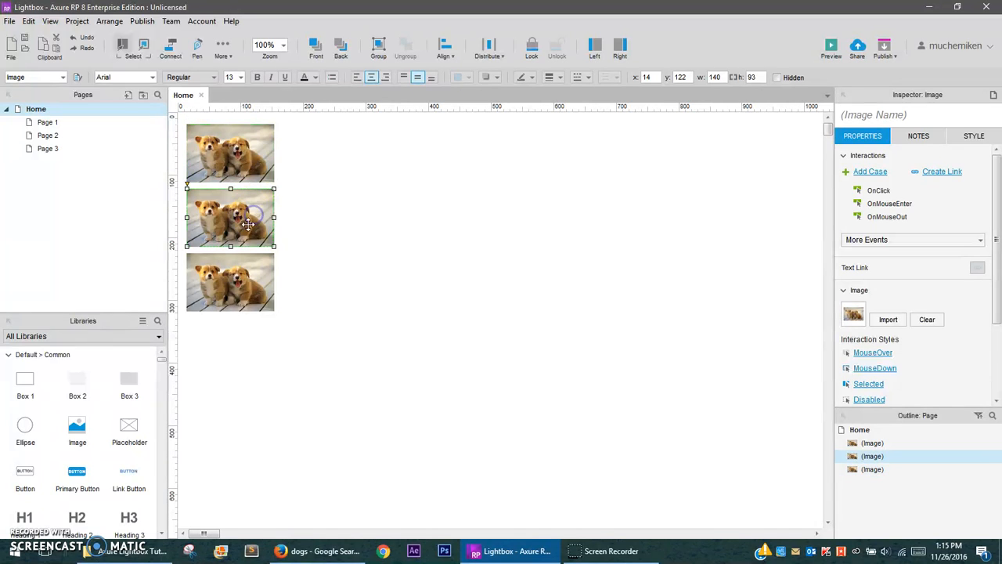
pyautogui.click(888, 320)
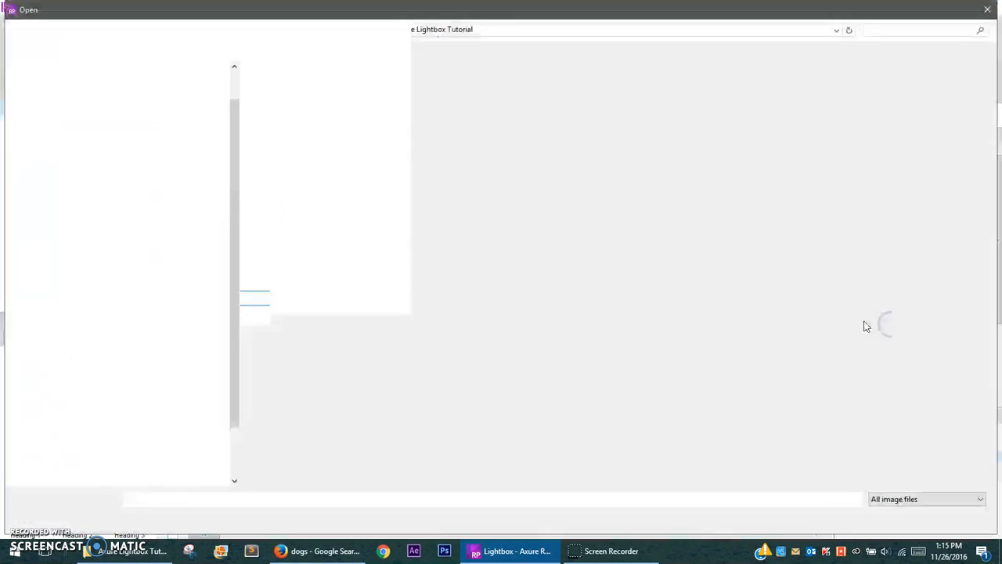
pyautogui.click(347, 100)
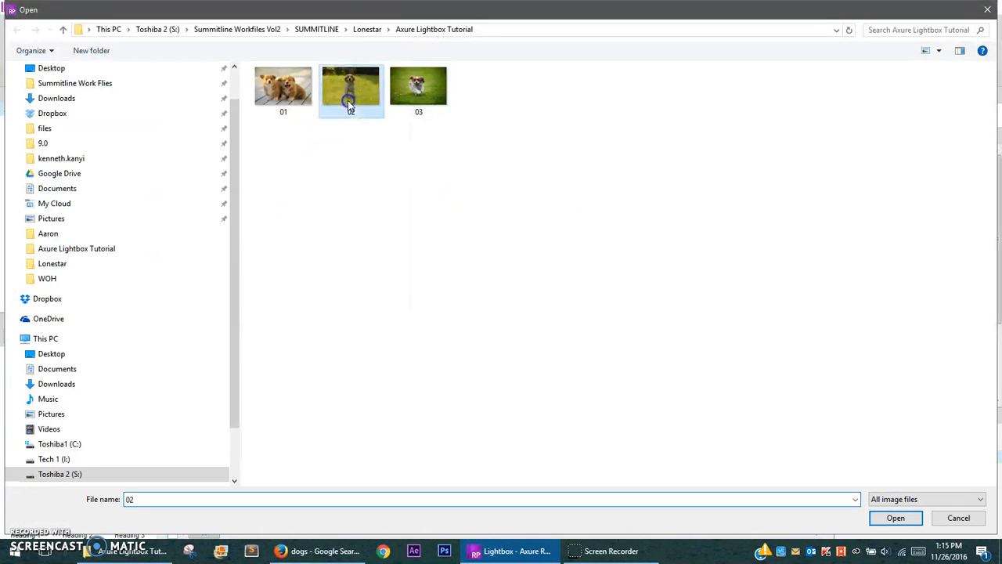
pyautogui.click(890, 517)
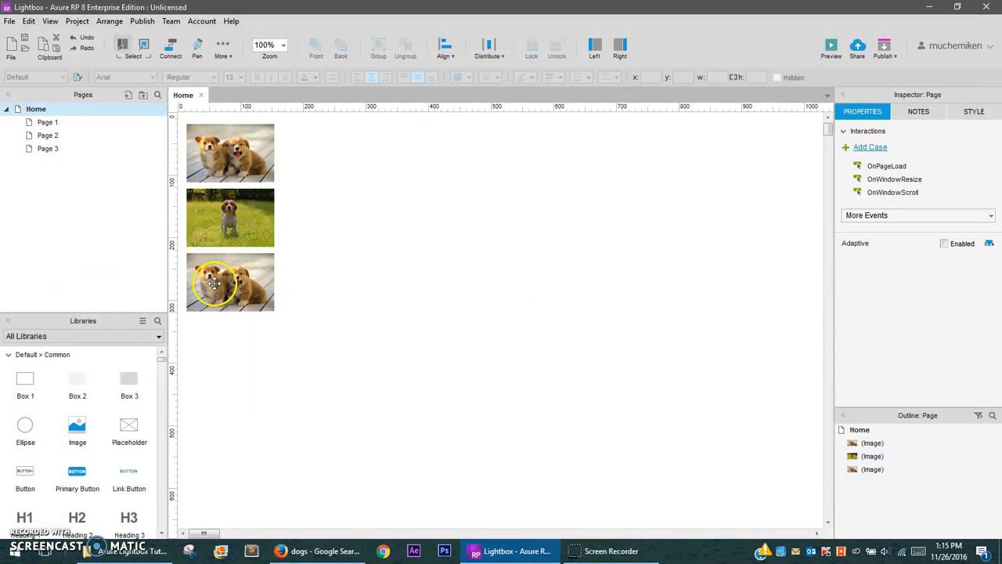
# Replace the lowest thumbnail's picture with image 03 from the Axure Lightbox Tutorial folder
pyautogui.click(888, 320)
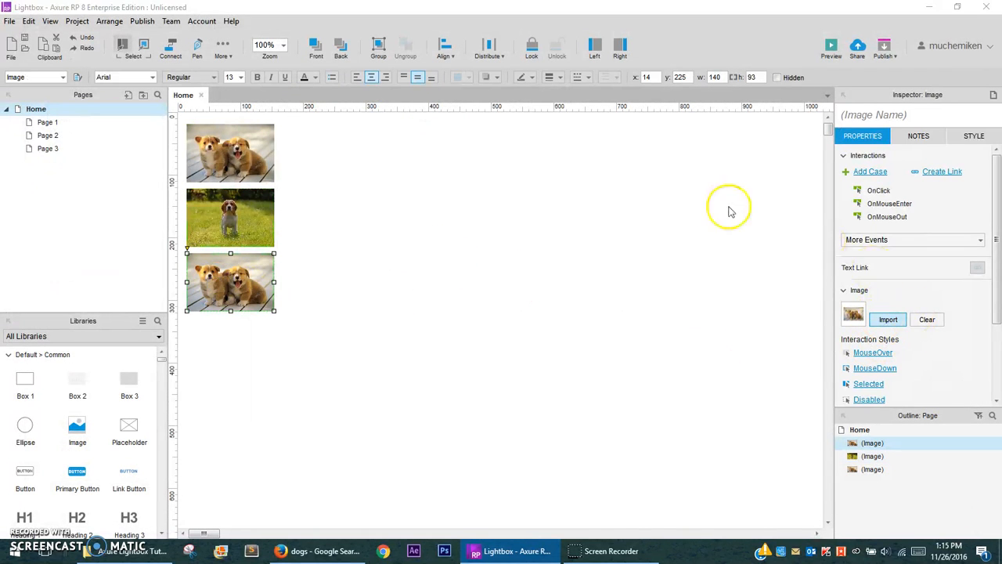
pyautogui.click(423, 88)
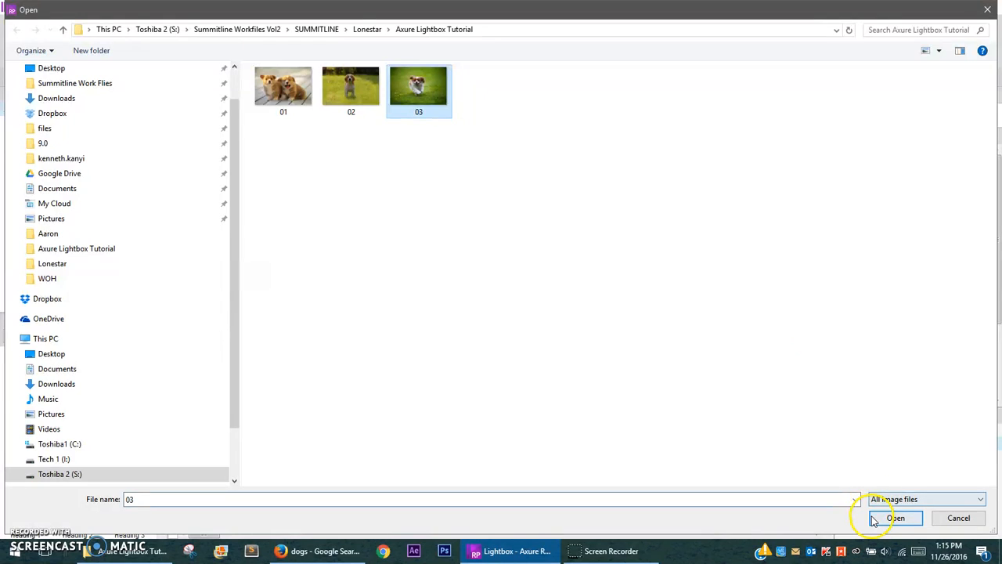
pyautogui.click(877, 518)
pyautogui.click(548, 380)
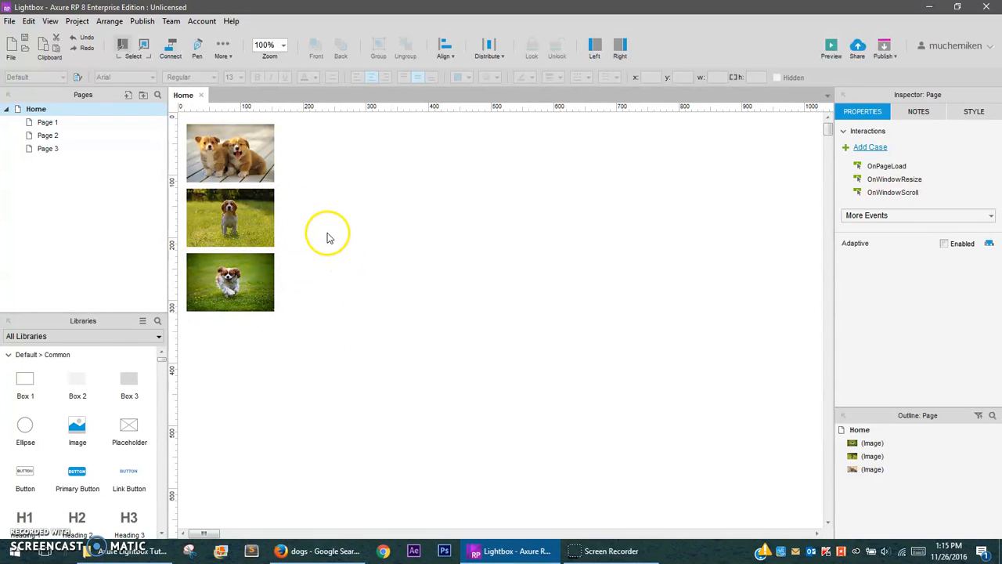
# Duplicate the puppy thumbnail beside the column at about x 164, y 19 and enlarge the copy proportionally to about 851 by 565 px
pyautogui.click(235, 153)
pyautogui.click(417, 204)
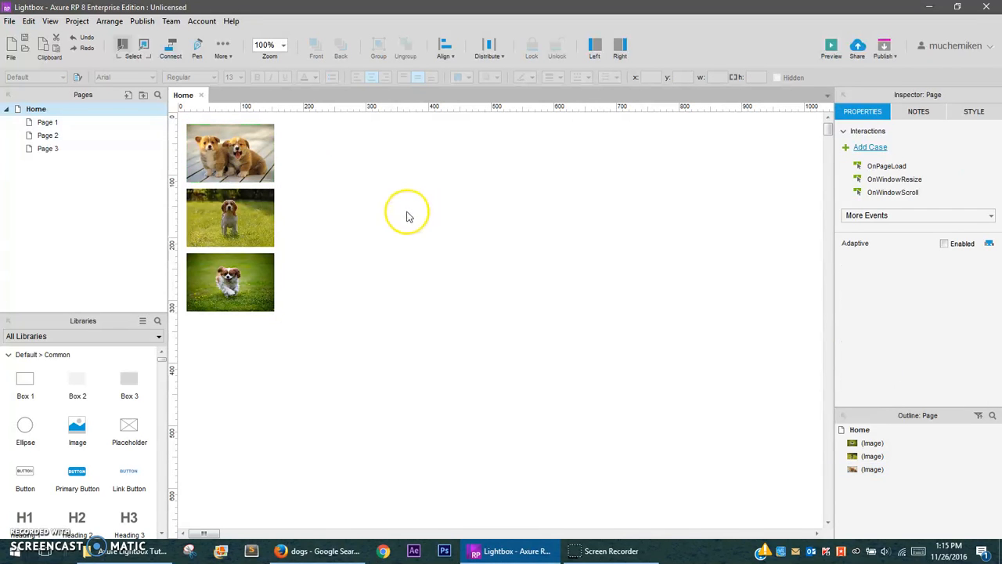
pyautogui.click(256, 155)
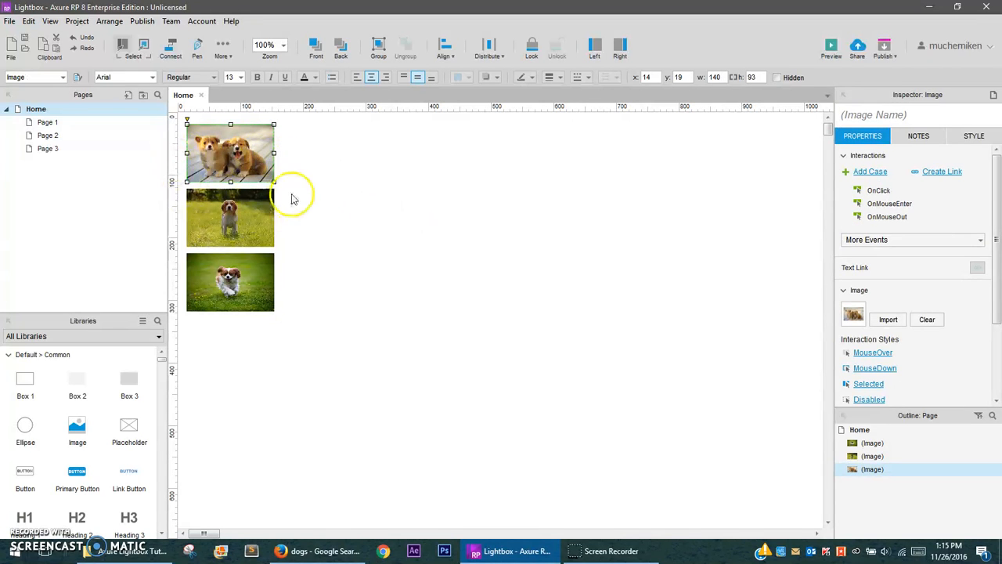
pyautogui.moveTo(251, 155); pyautogui.dragTo(342, 149)
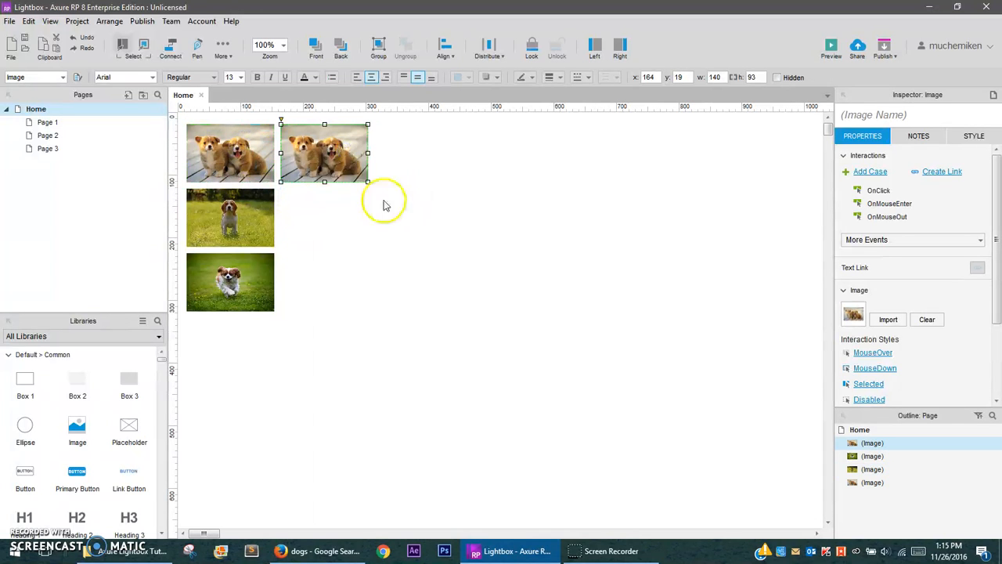
pyautogui.moveTo(367, 183); pyautogui.dragTo(764, 478)
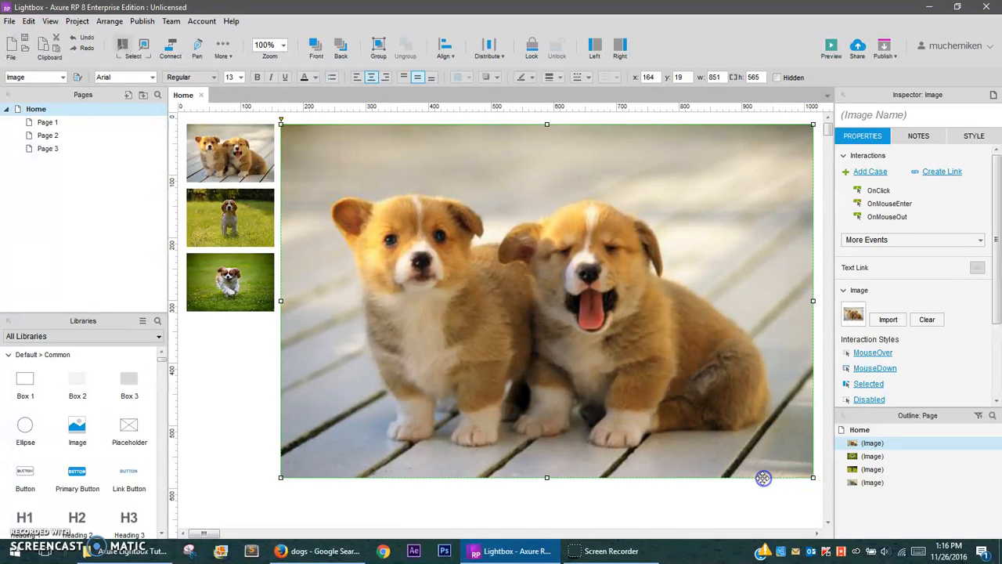
pyautogui.click(514, 516)
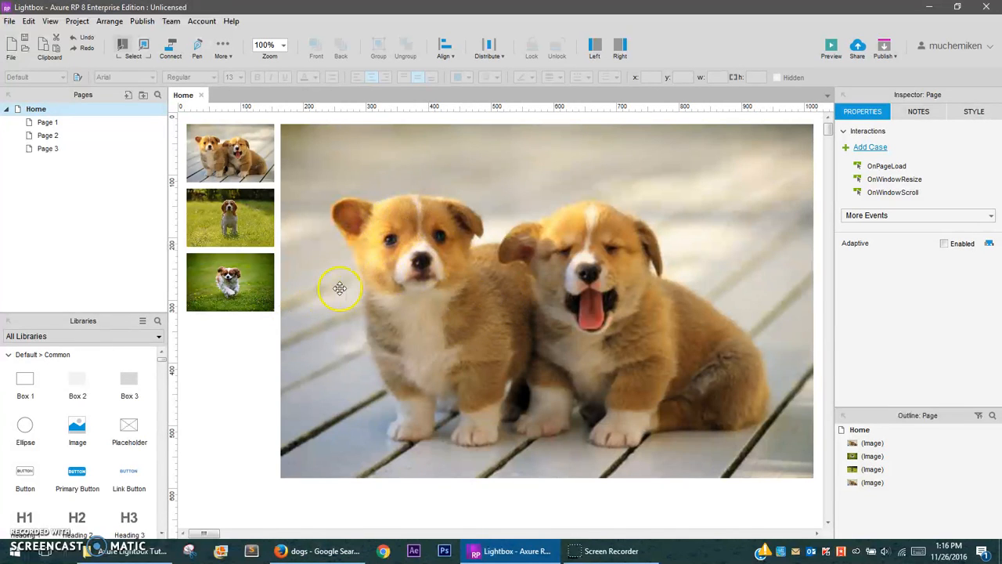
pyautogui.click(331, 228)
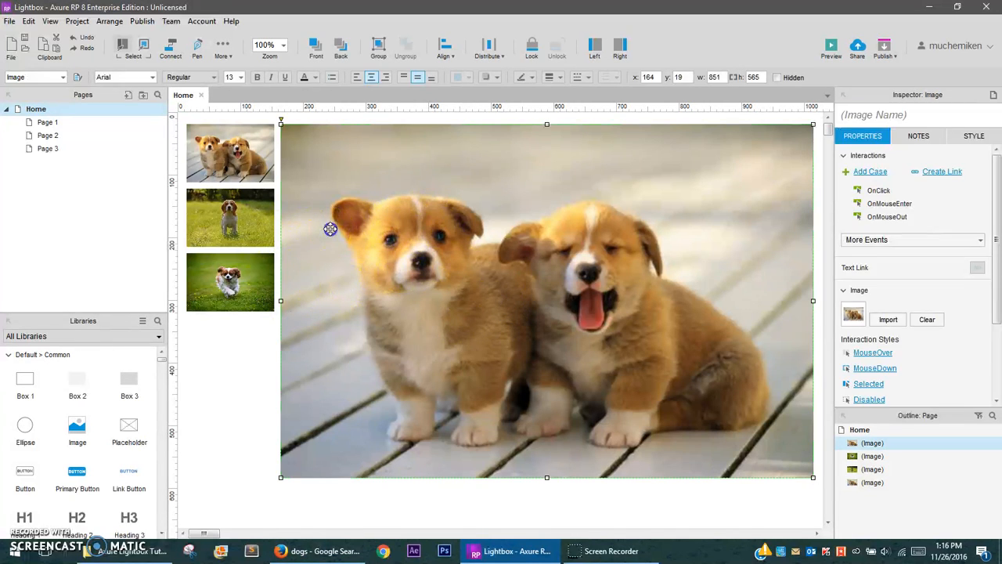
pyautogui.click(246, 365)
pyautogui.click(305, 368)
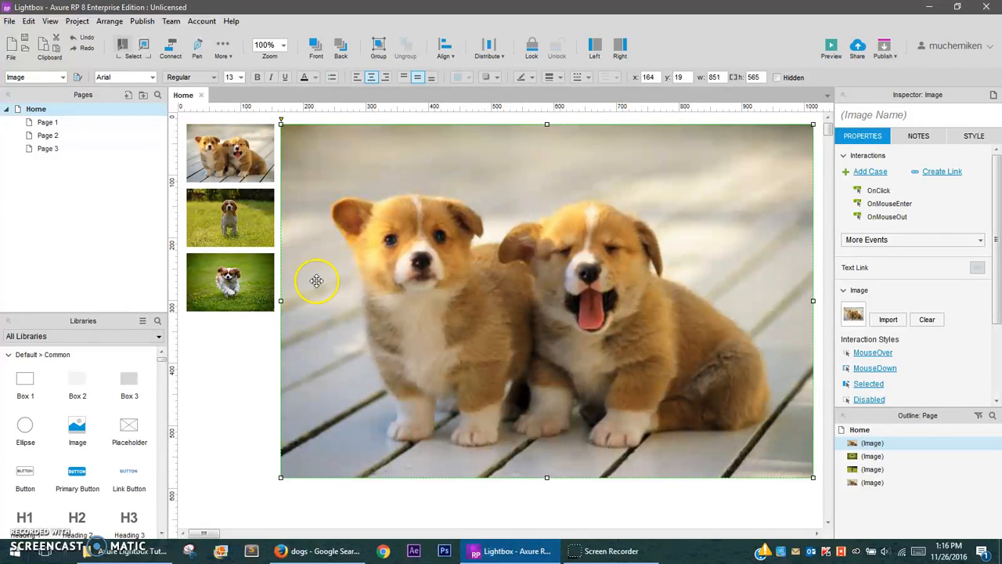
pyautogui.click(240, 355)
pyautogui.moveTo(231, 344); pyautogui.dragTo(225, 157)
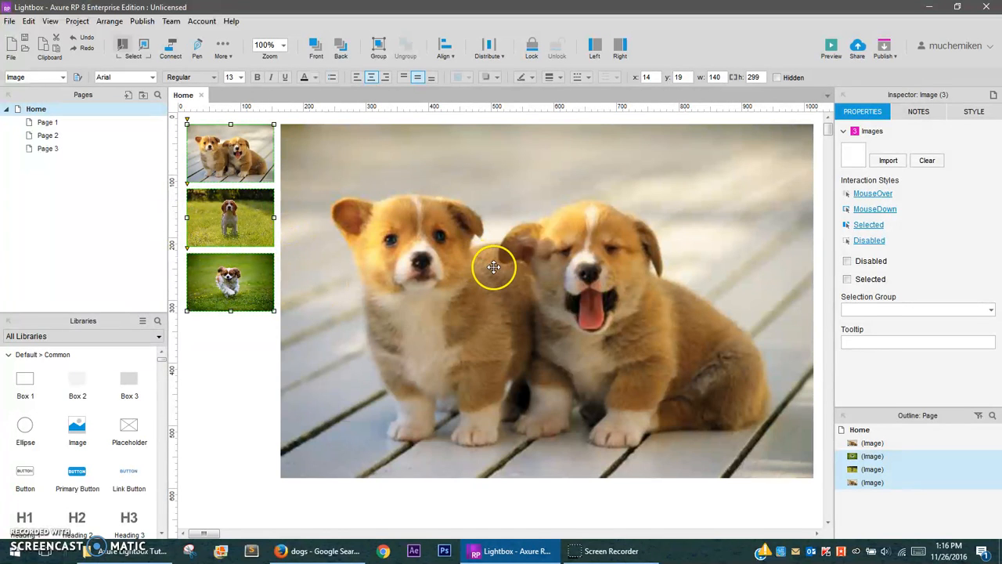
pyautogui.click(250, 345)
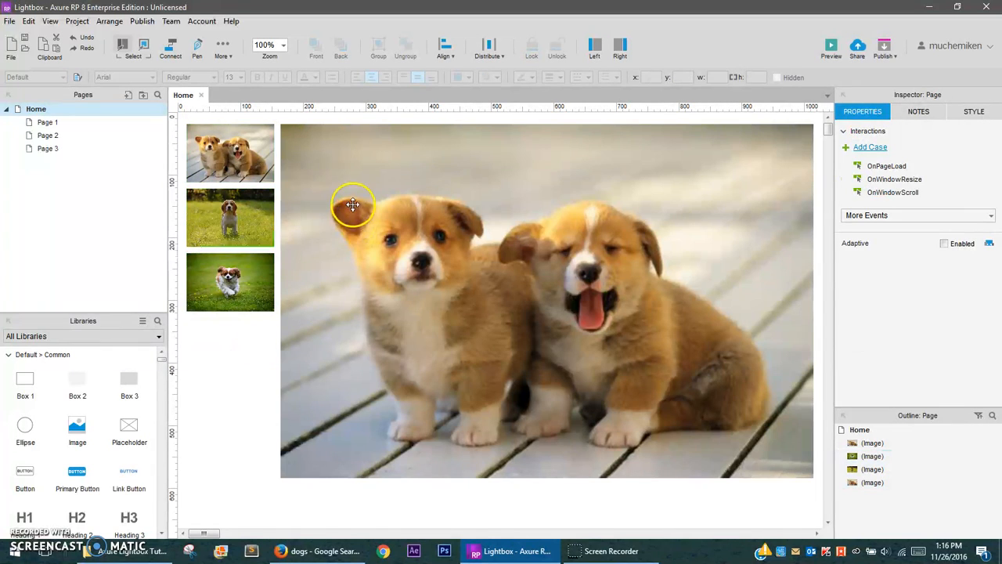
# Set the large puppy image beside the thumbnails to hidden
pyautogui.click(421, 177)
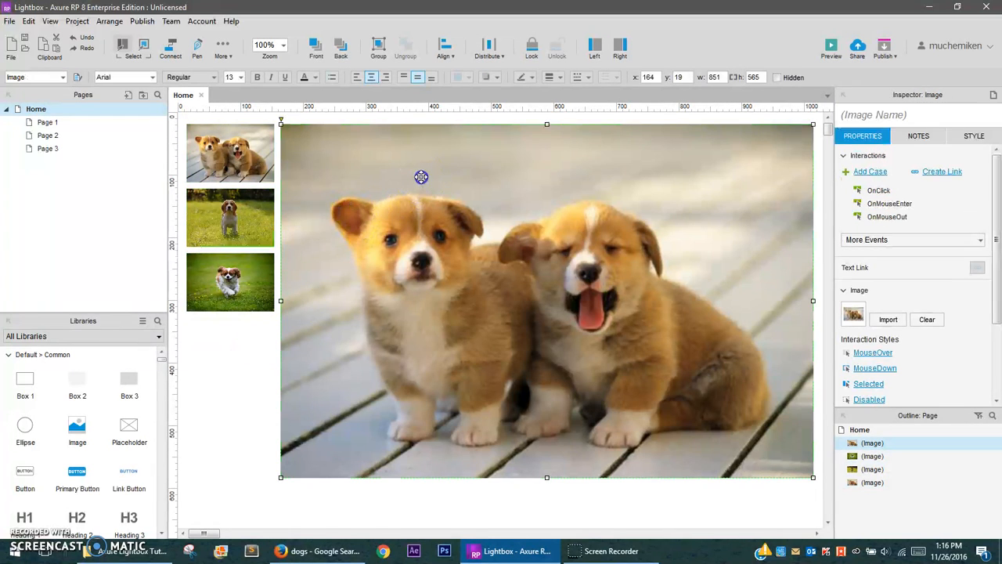
pyautogui.rightClick(470, 210)
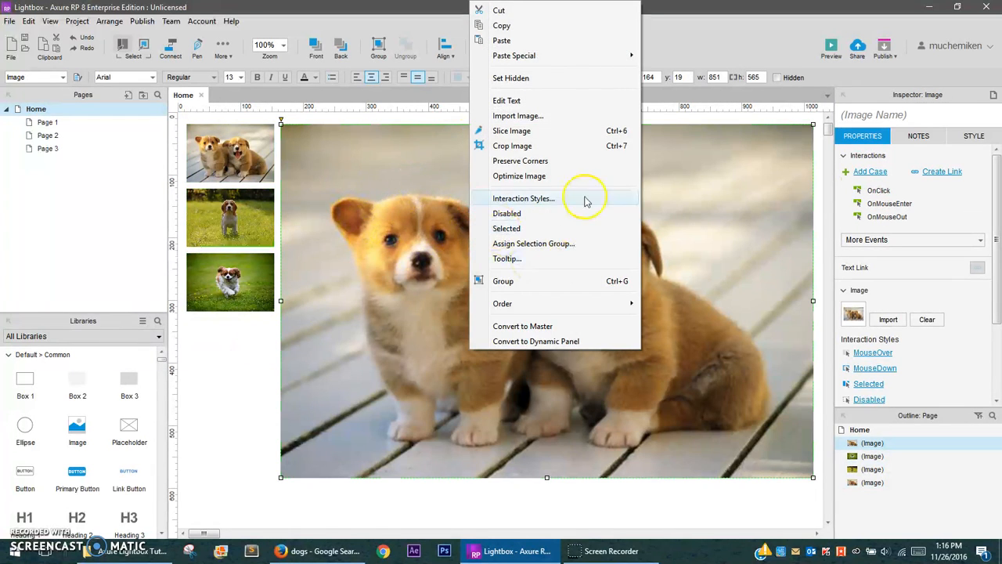
pyautogui.click(531, 81)
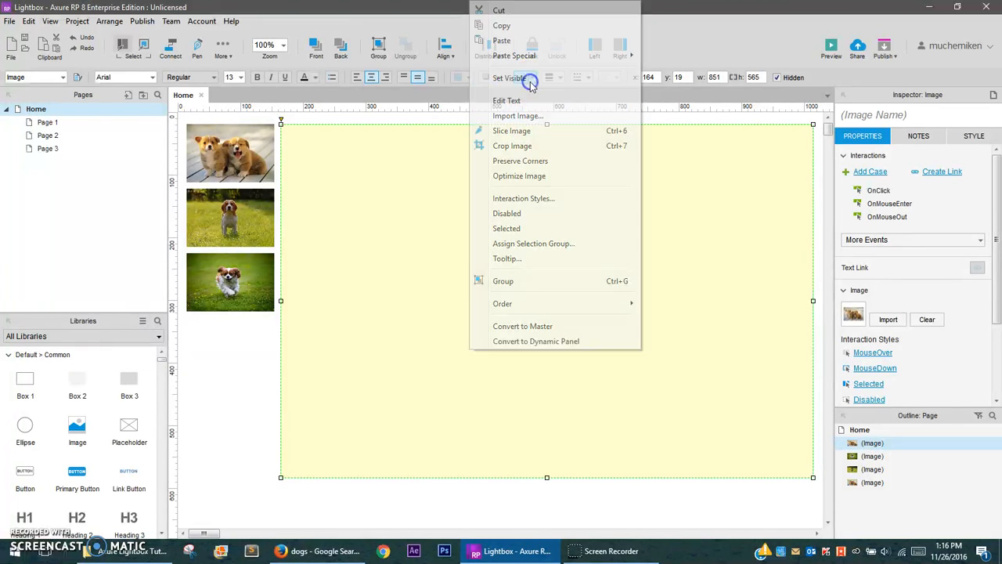
pyautogui.click(263, 409)
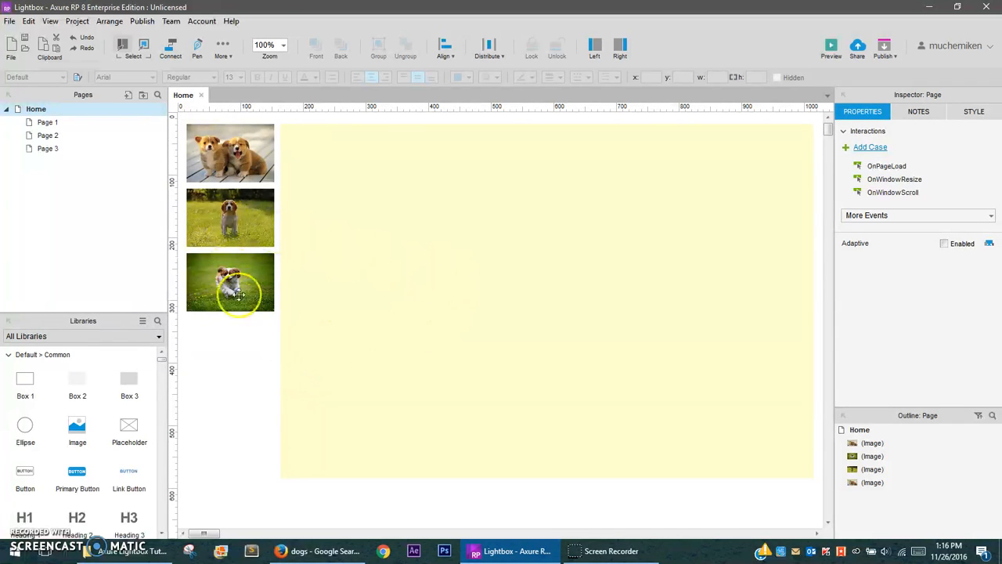
# Name the three thumbnails 01_Thumb, 02_Thumb and 03_Thumb in order from the top one down
pyautogui.click(255, 156)
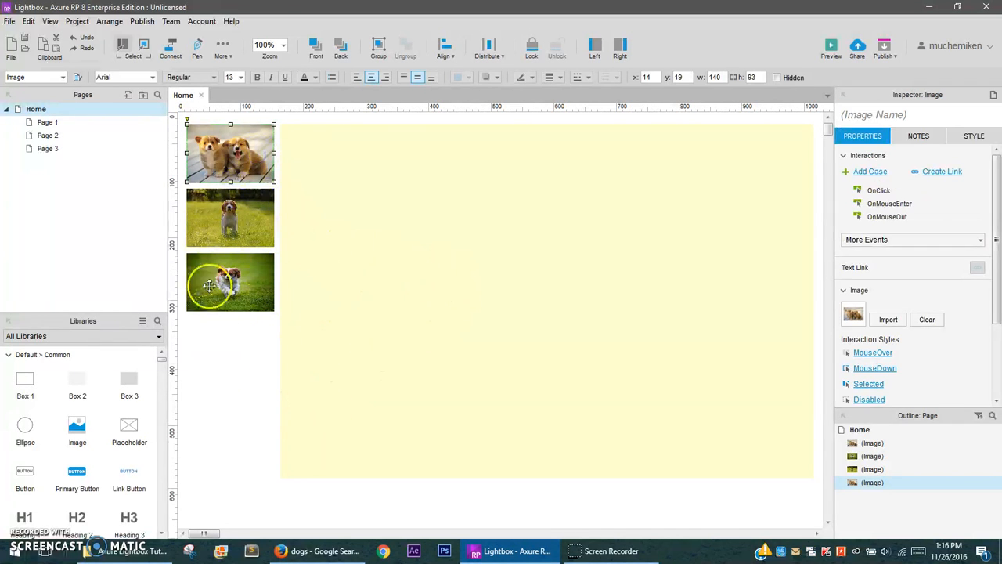
pyautogui.click(871, 117)
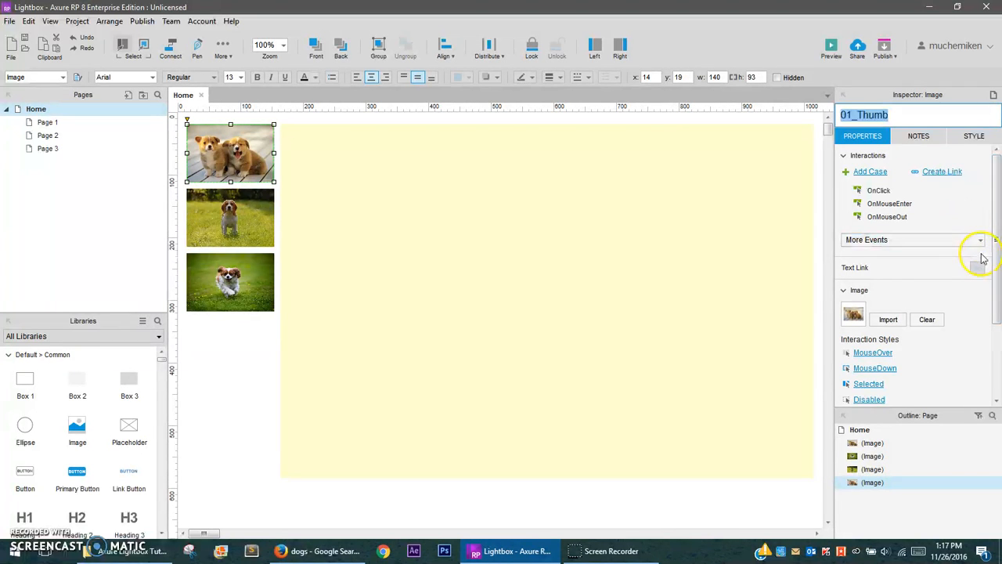
pyautogui.click(263, 215)
pyautogui.click(907, 113)
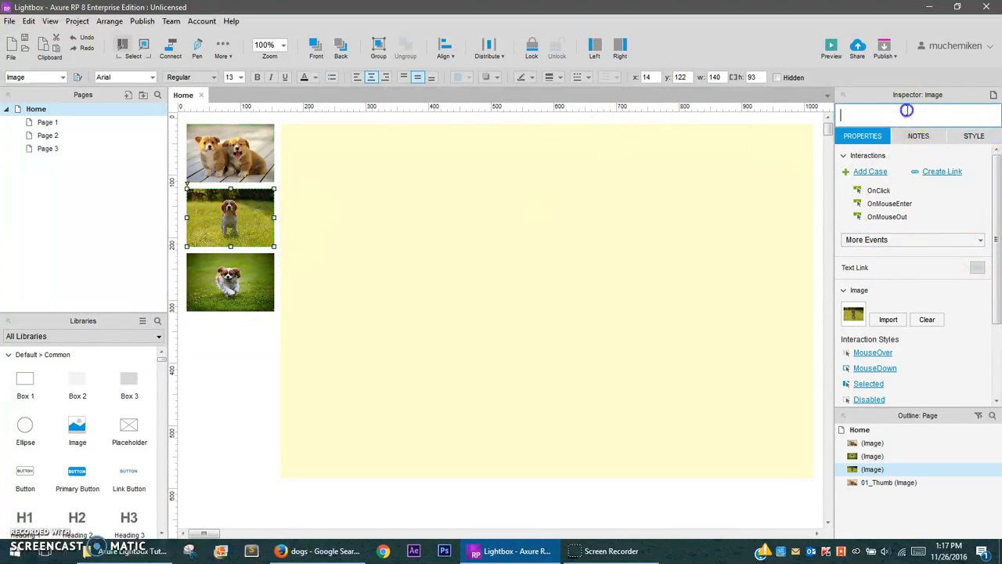
pyautogui.write('01_Thumb')
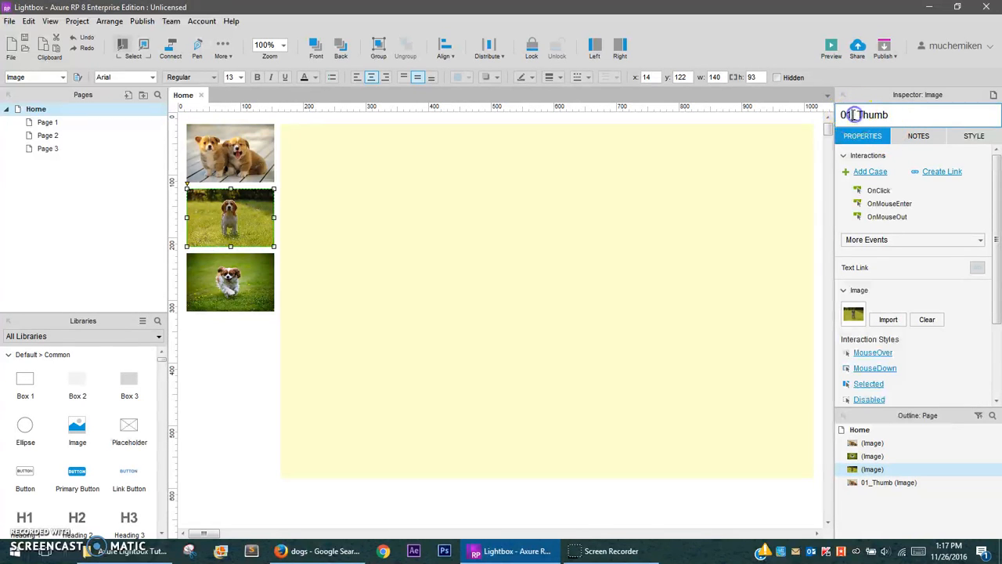
pyautogui.click(326, 274)
pyautogui.click(855, 119)
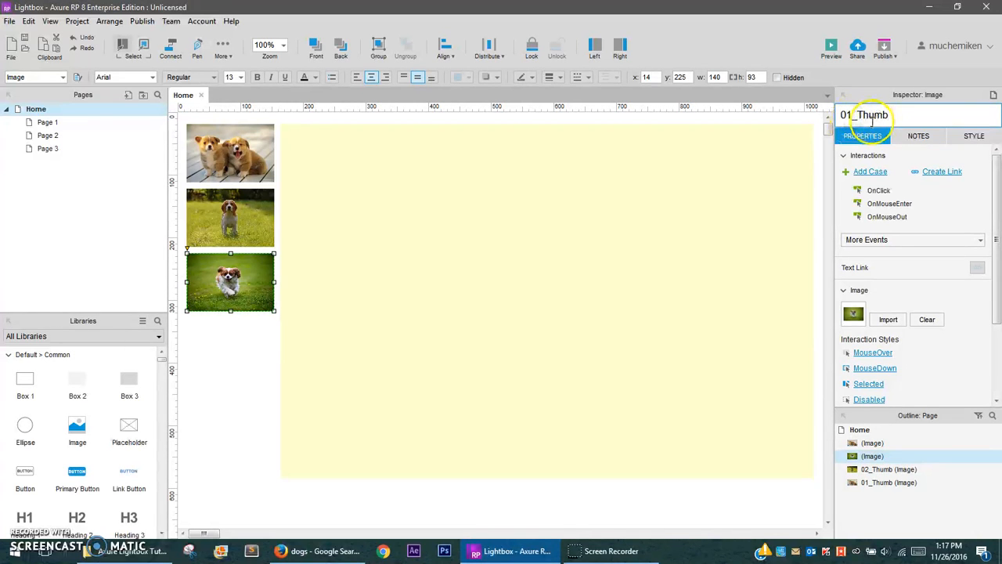
pyautogui.click(252, 377)
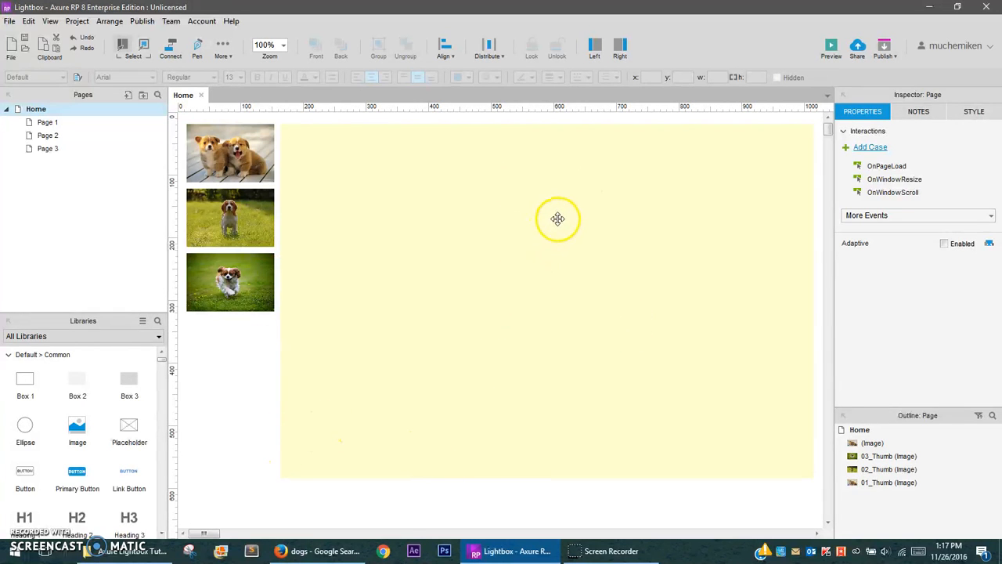
# Name the hidden large puppy image 01_lg
pyautogui.click(310, 182)
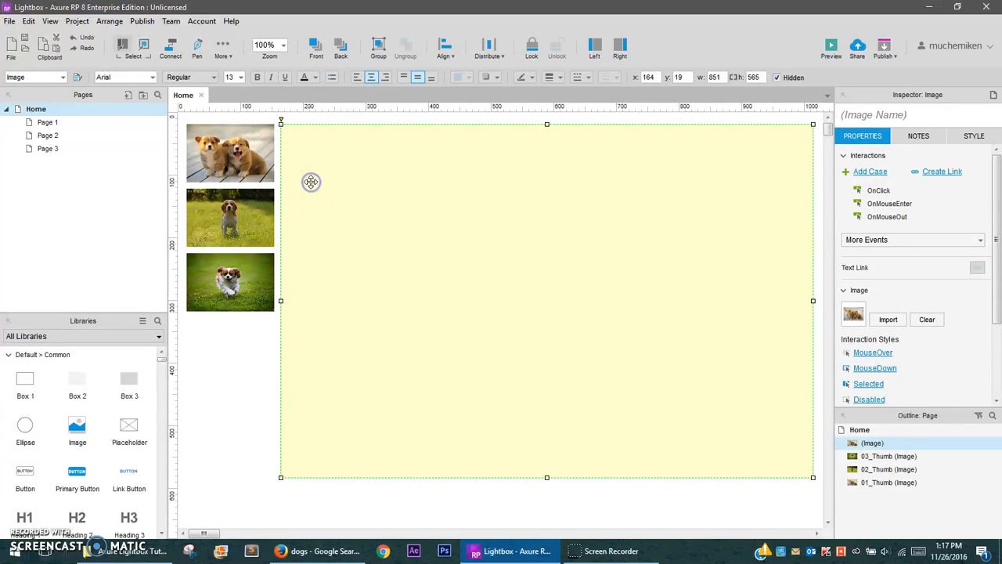
pyautogui.click(842, 116)
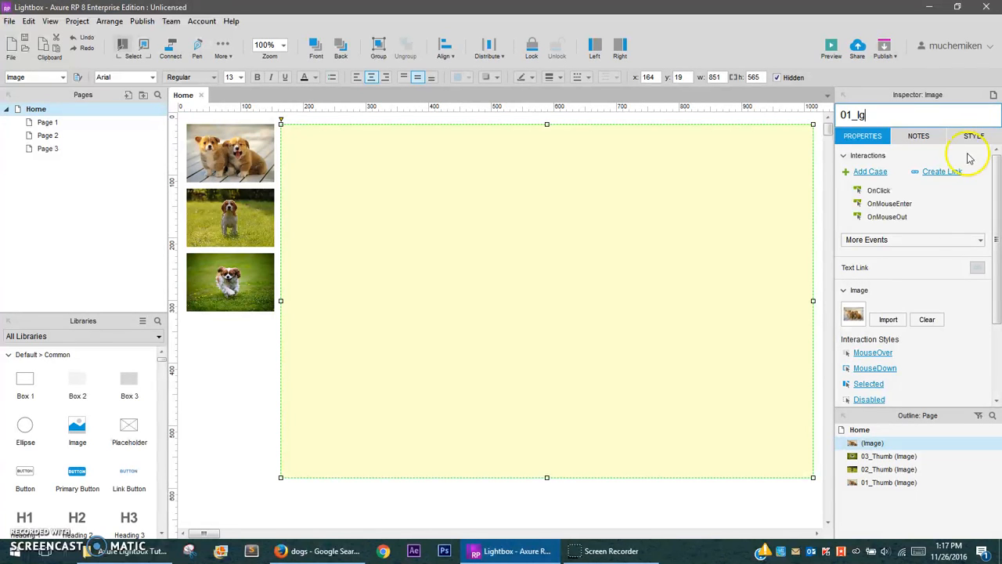
pyautogui.click(245, 420)
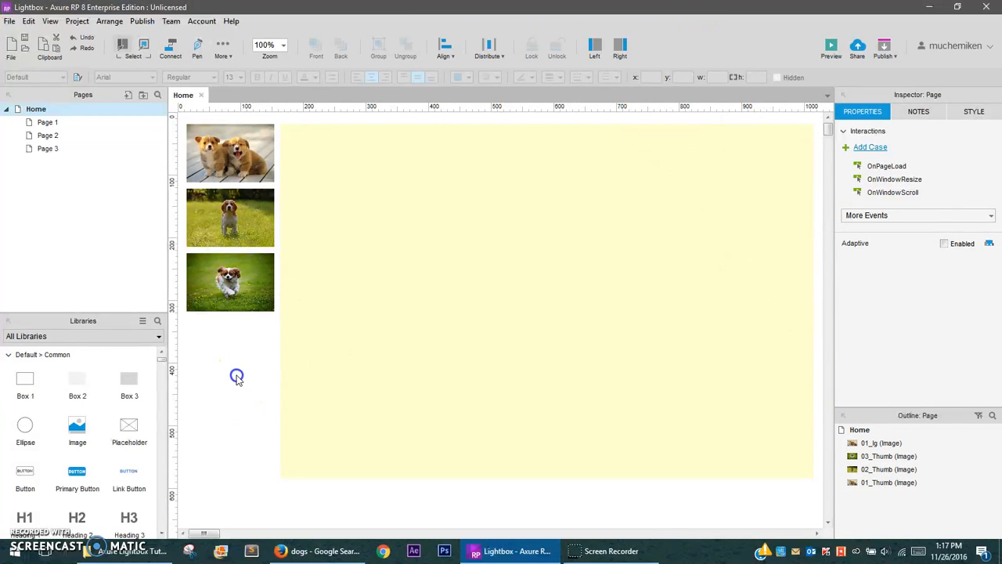
# Duplicate the middle thumbnail over the hidden image at x 164, y 19, enlarge the copy to 851 by 565 px and name it 02_lg
pyautogui.click(242, 211)
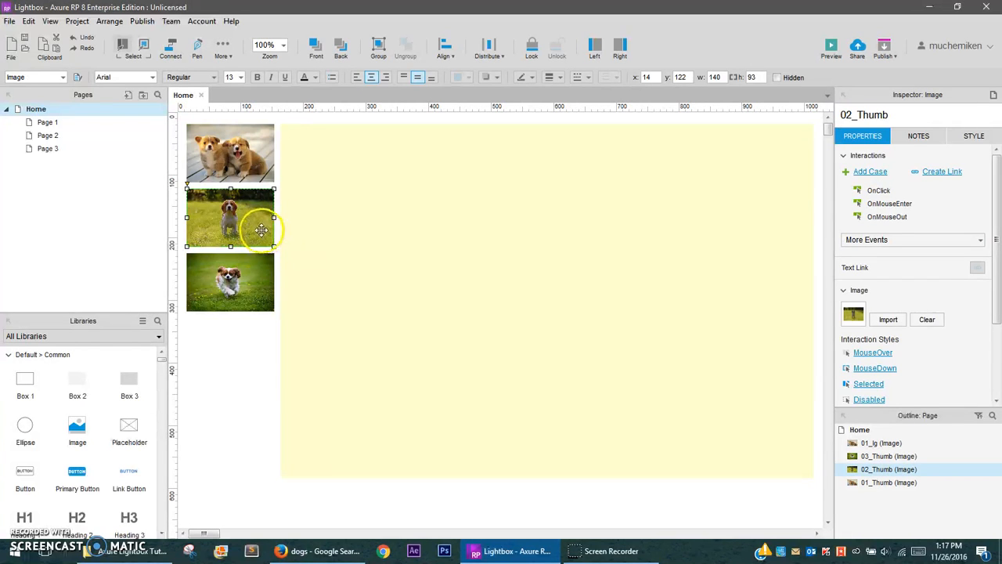
pyautogui.moveTo(257, 226); pyautogui.dragTo(811, 477)
pyautogui.click(879, 116)
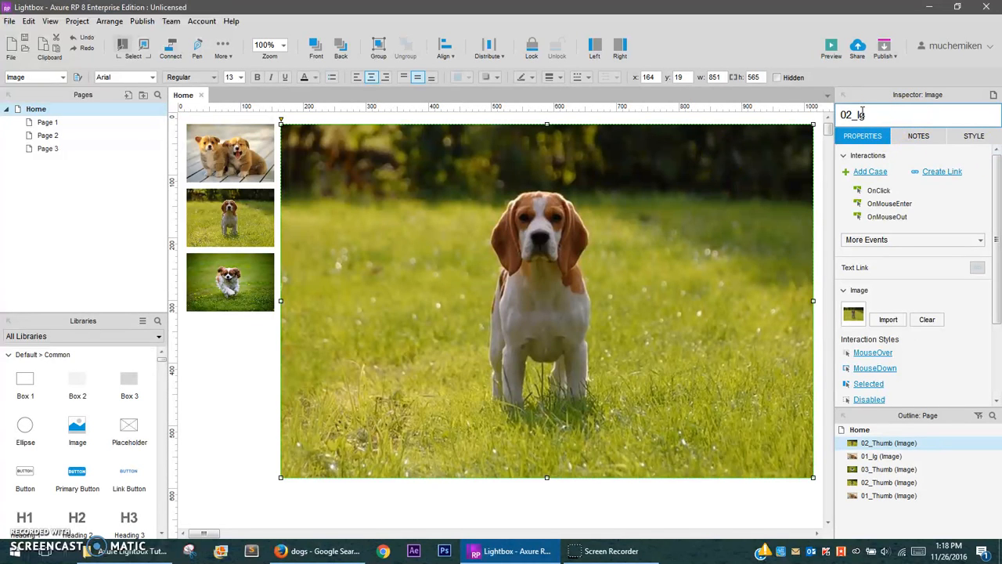
pyautogui.click(217, 374)
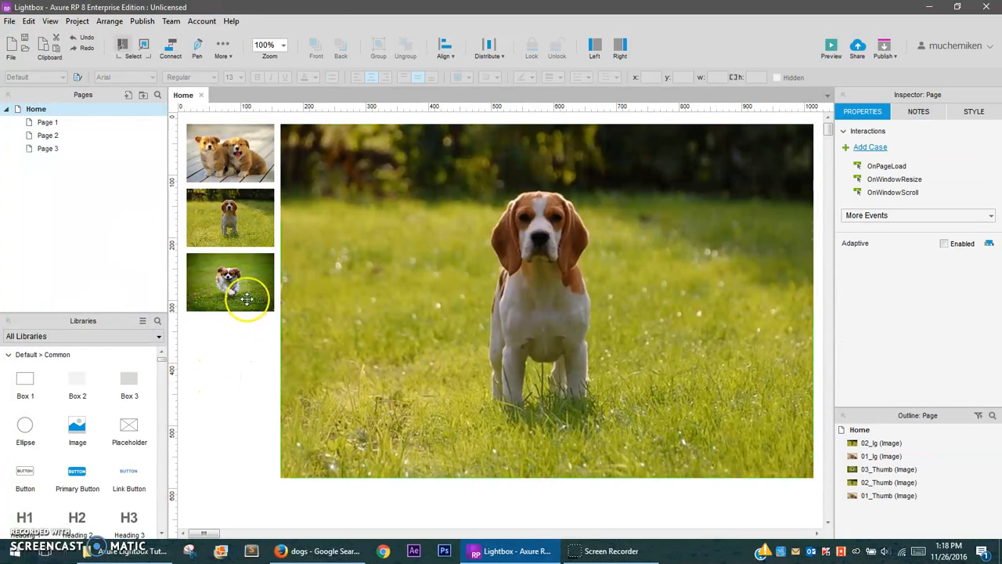
# Set the large 02_lg image to hidden
pyautogui.click(412, 253)
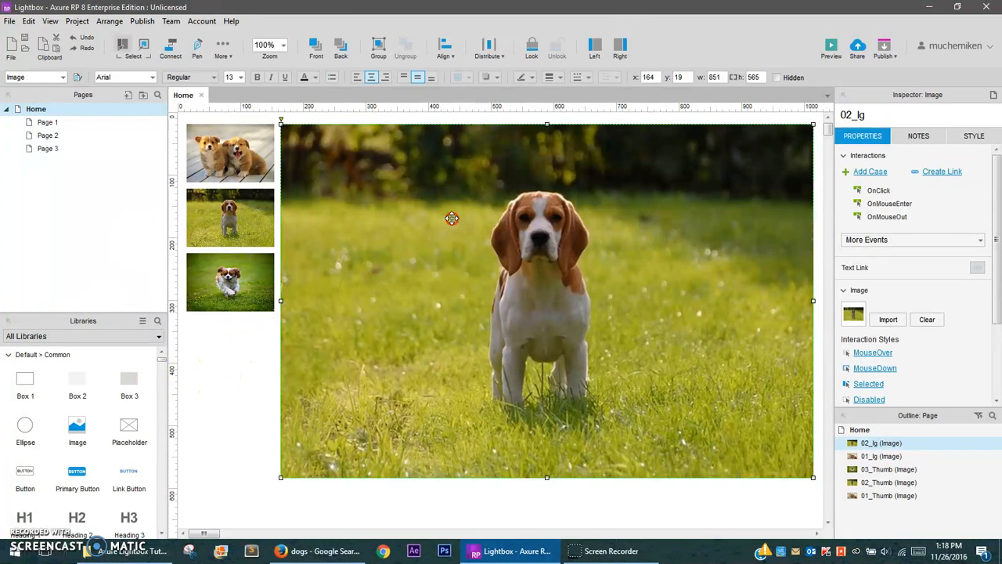
pyautogui.rightClick(451, 217)
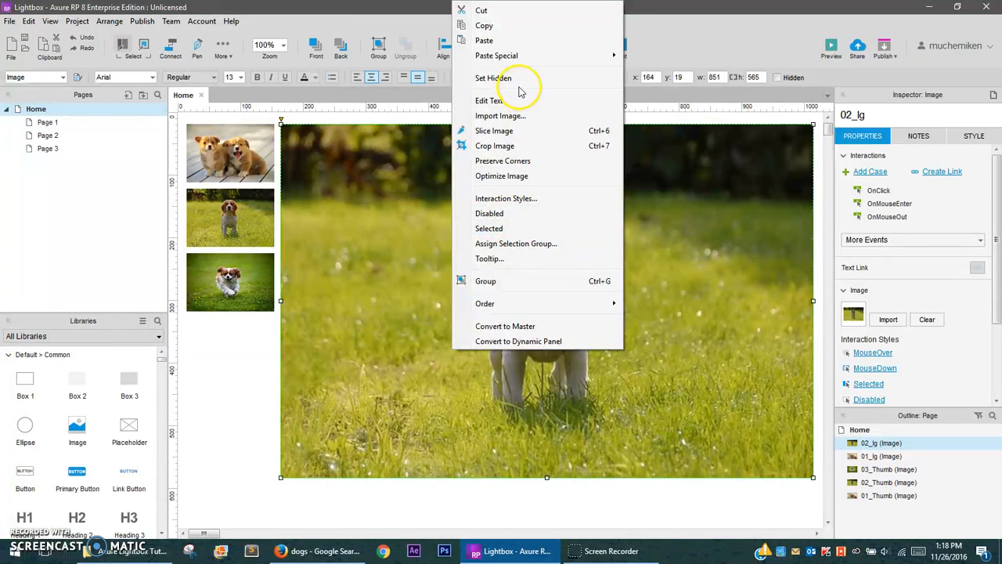
pyautogui.click(520, 78)
pyautogui.click(254, 322)
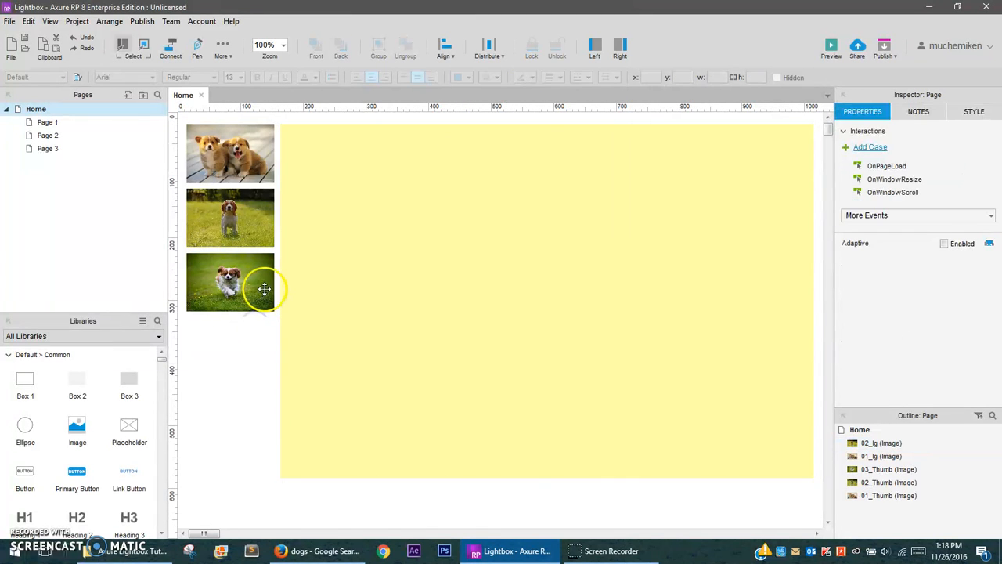
# Duplicate the lowest thumbnail at x 164, y 19, enlarge the copy to 851 by 565 px and name it 03_lg
pyautogui.click(263, 287)
pyautogui.moveTo(254, 288); pyautogui.dragTo(766, 477)
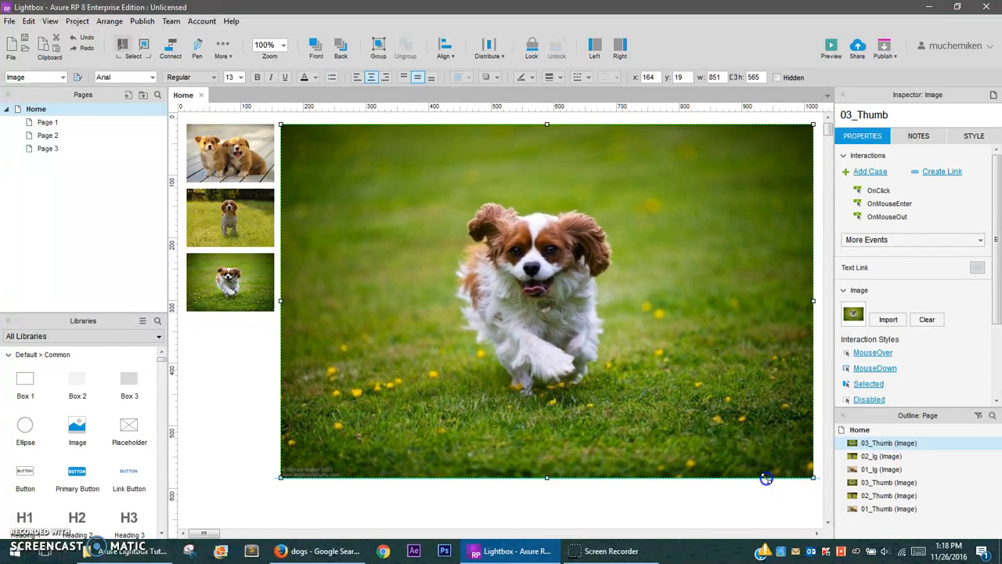
pyautogui.click(253, 436)
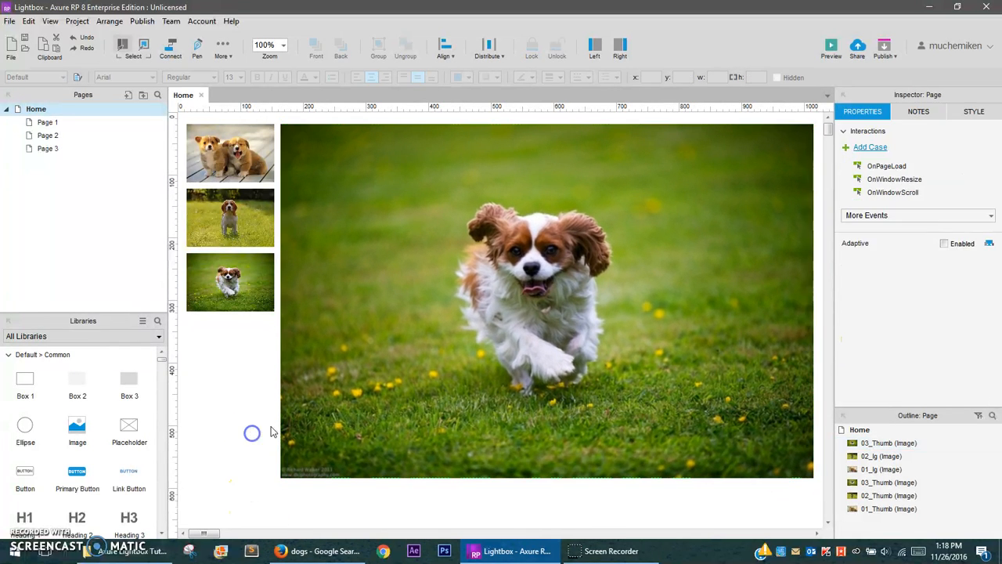
pyautogui.click(412, 303)
pyautogui.click(899, 118)
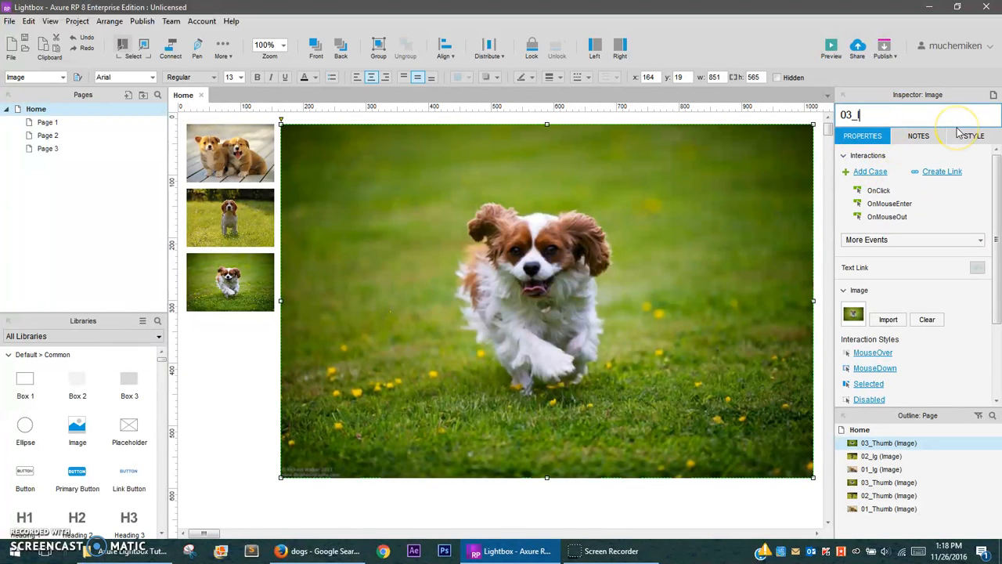
pyautogui.write('lg')
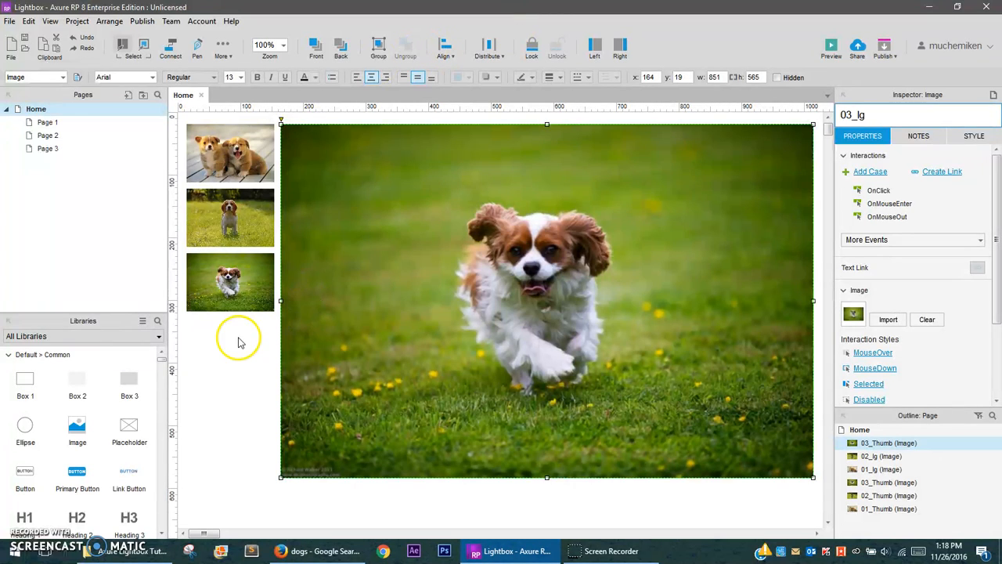
pyautogui.click(237, 367)
# Set the large 03_lg image to hidden
pyautogui.click(411, 252)
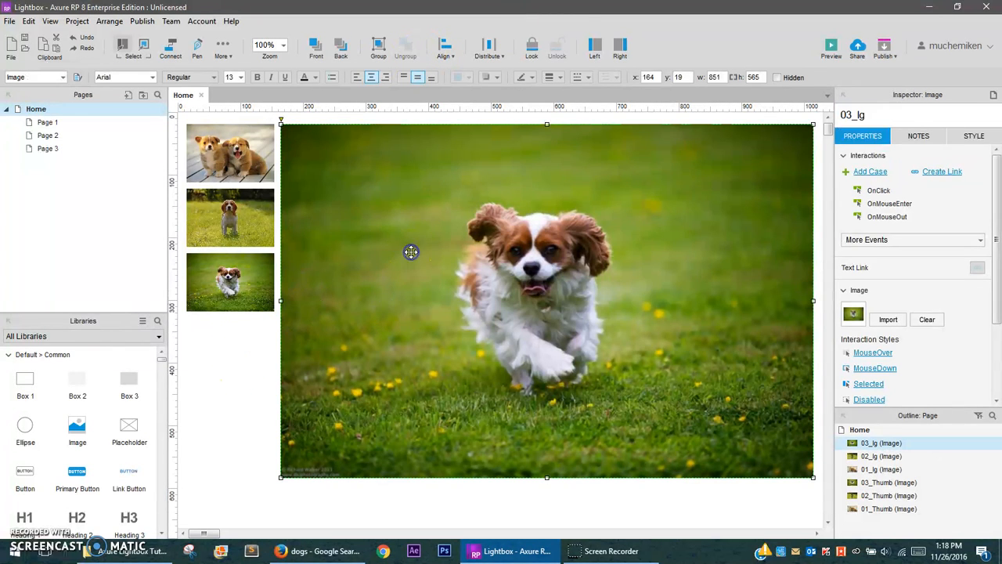
pyautogui.rightClick(417, 243)
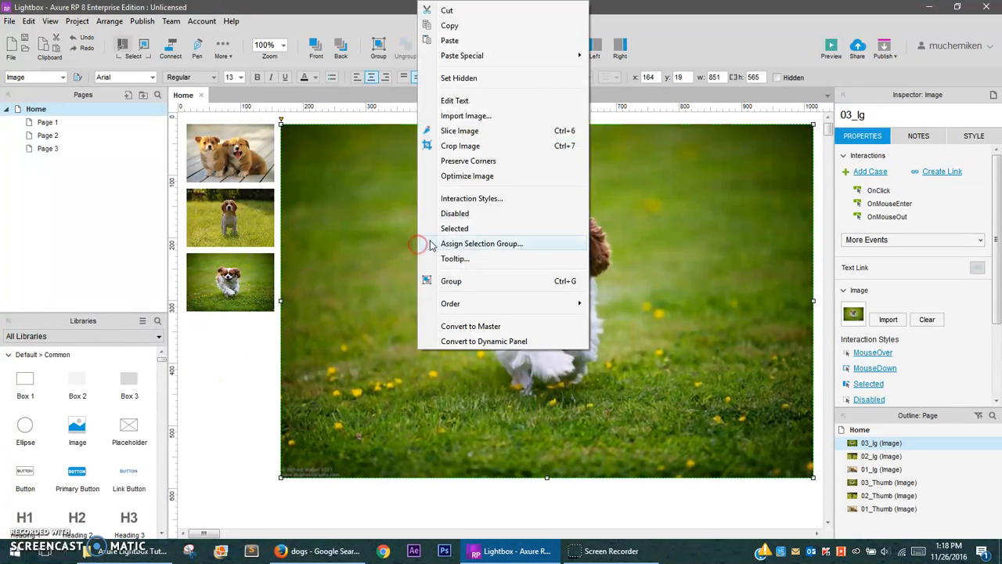
pyautogui.click(461, 78)
pyautogui.click(235, 368)
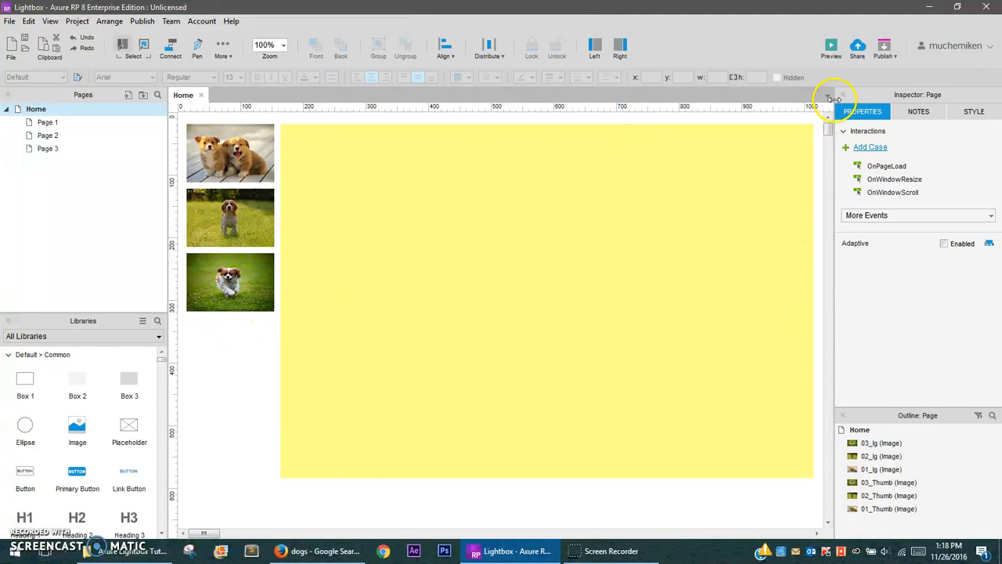
# Preview the prototype in the browser with its sidebar collapsed, then close the preview and return to Axure RP
pyautogui.click(832, 55)
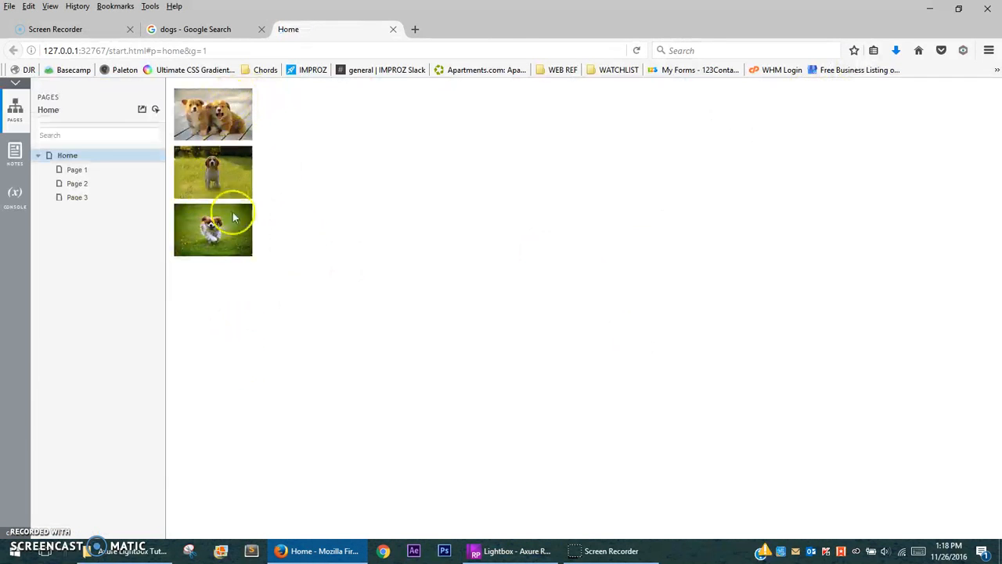
pyautogui.click(15, 106)
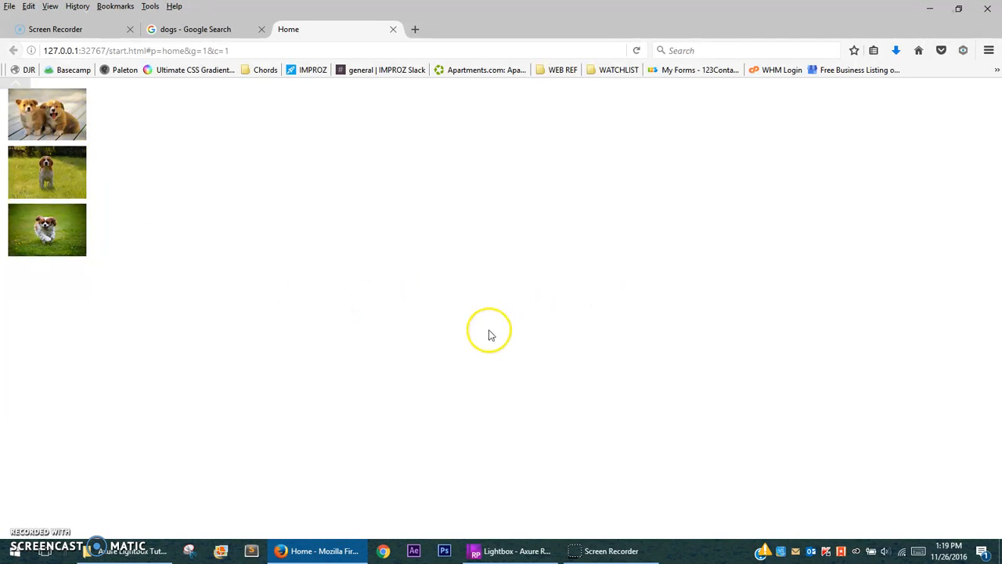
pyautogui.click(393, 29)
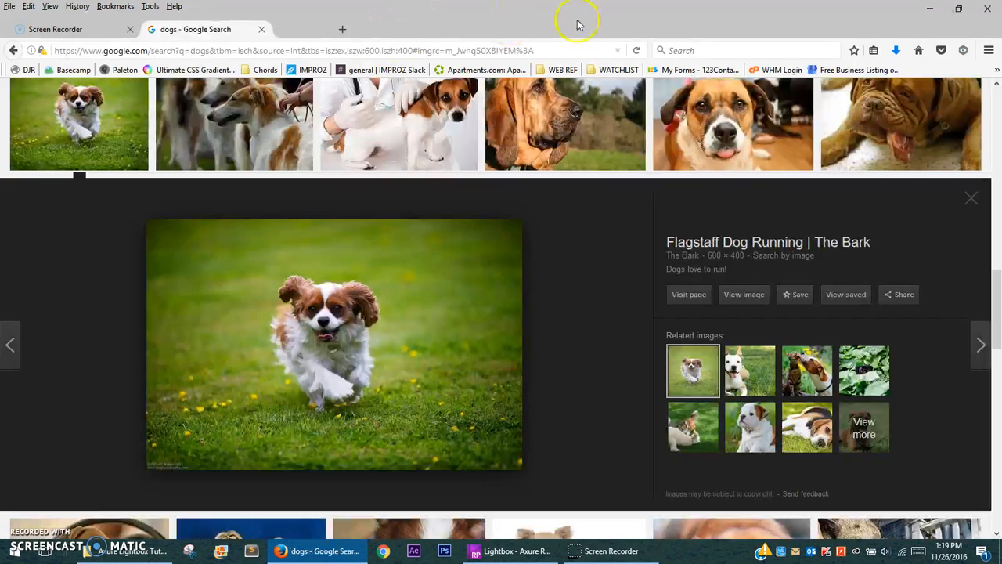
pyautogui.click(930, 9)
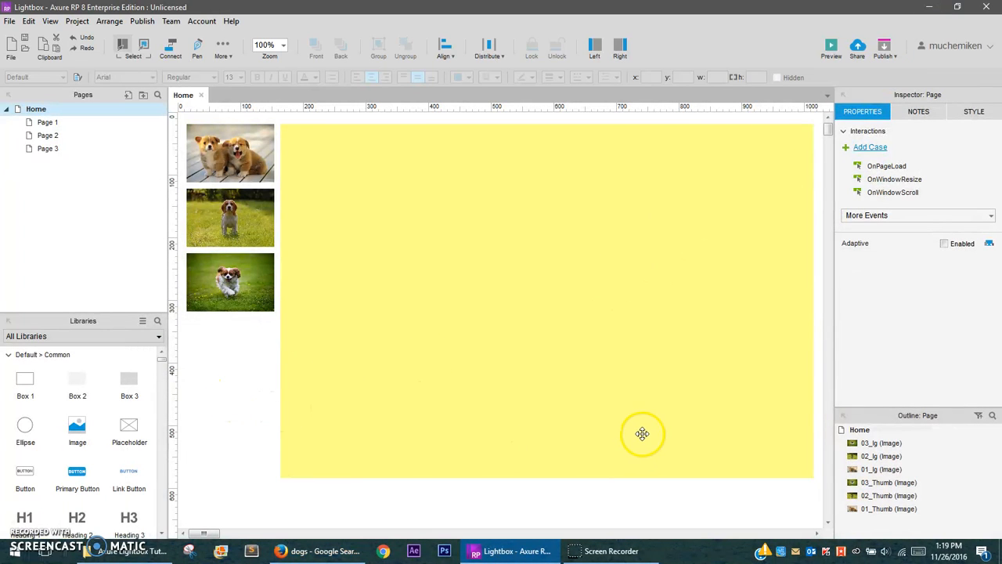
# Add a click case to the 01_Thumb image with a Show/Hide action that shows the 01_lg image
pyautogui.click(232, 169)
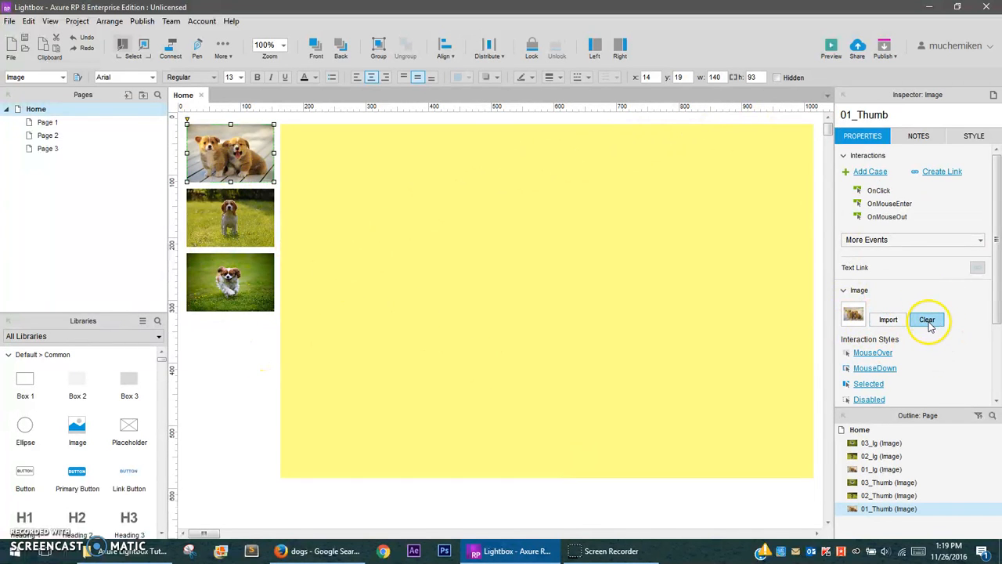
pyautogui.click(871, 172)
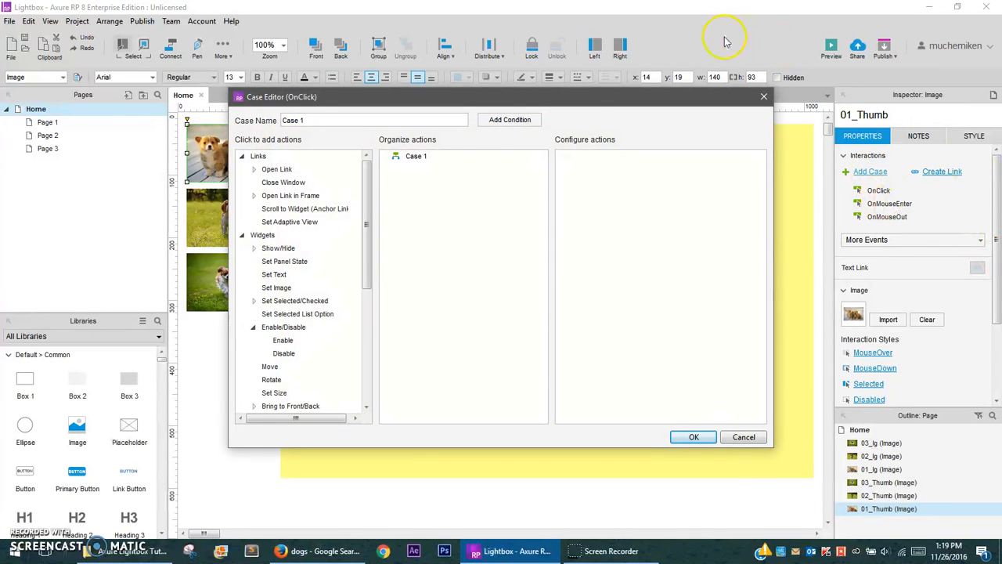
pyautogui.moveTo(391, 99); pyautogui.dragTo(423, 153)
pyautogui.click(310, 289)
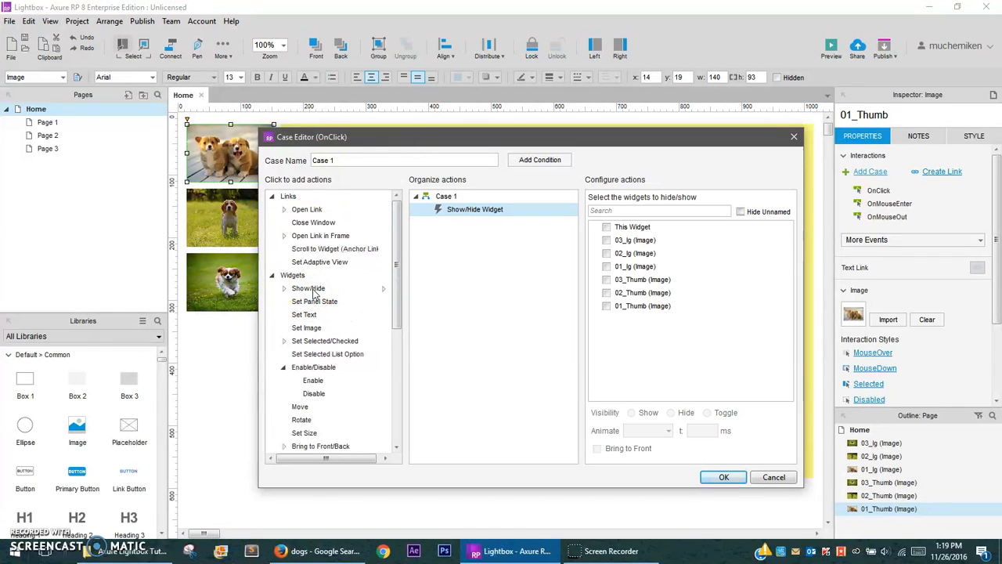
pyautogui.moveTo(390, 139); pyautogui.dragTo(409, 134)
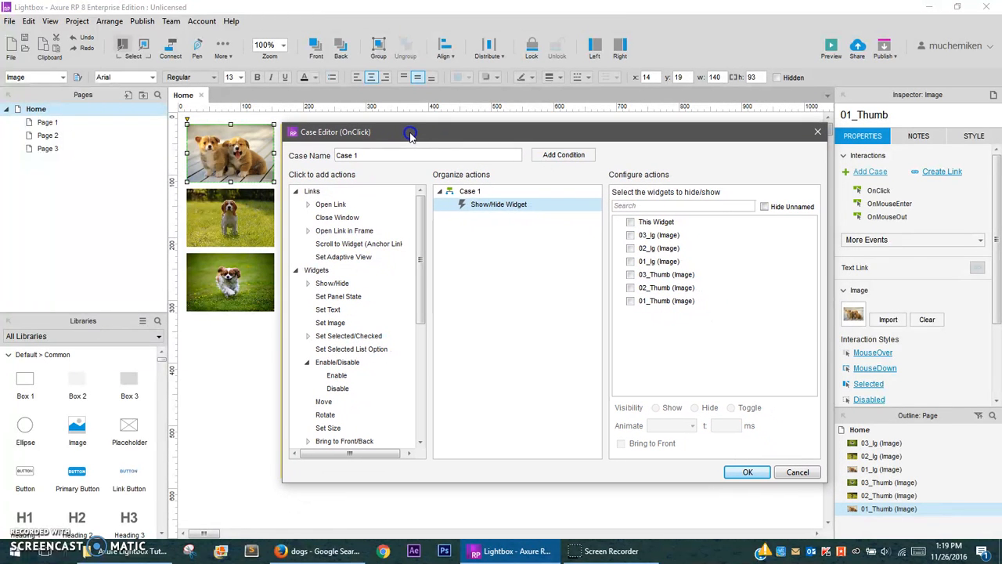
pyautogui.moveTo(666, 245)
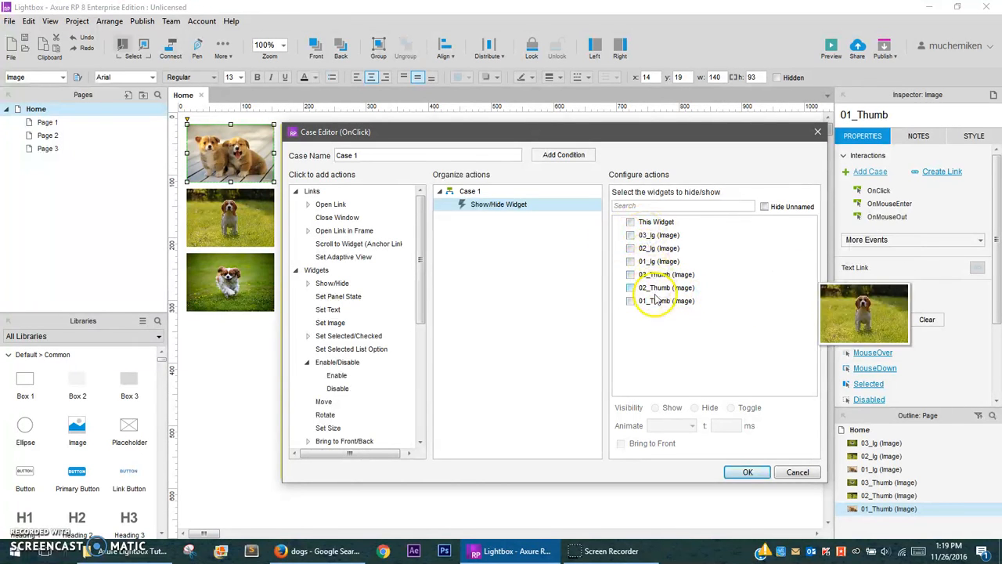
pyautogui.moveTo(657, 292)
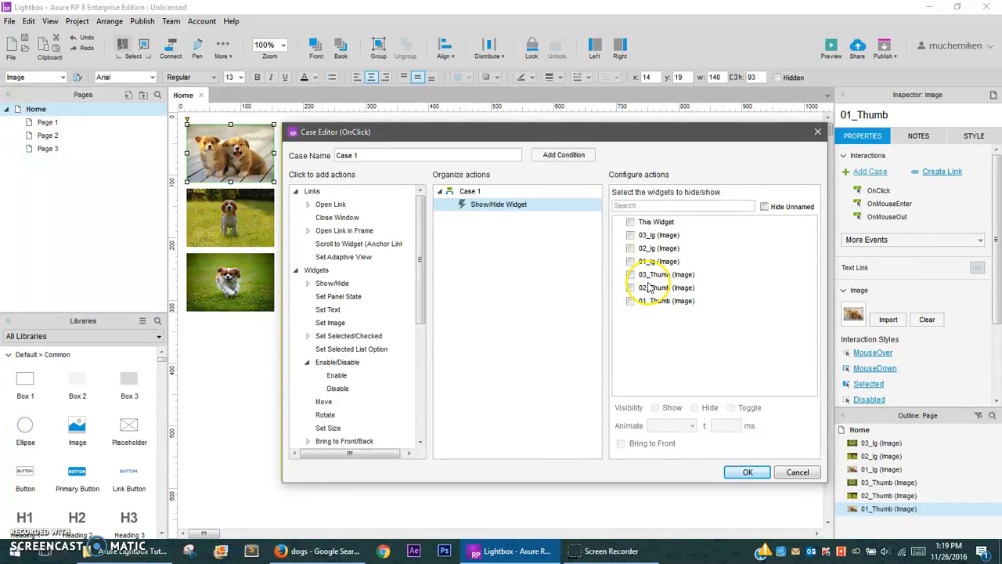
pyautogui.click(505, 248)
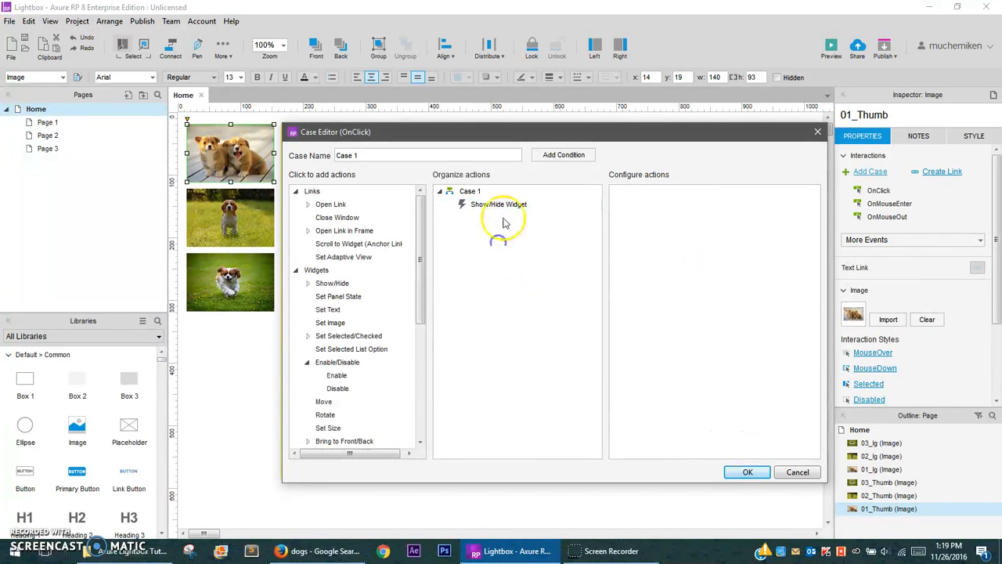
pyautogui.click(502, 208)
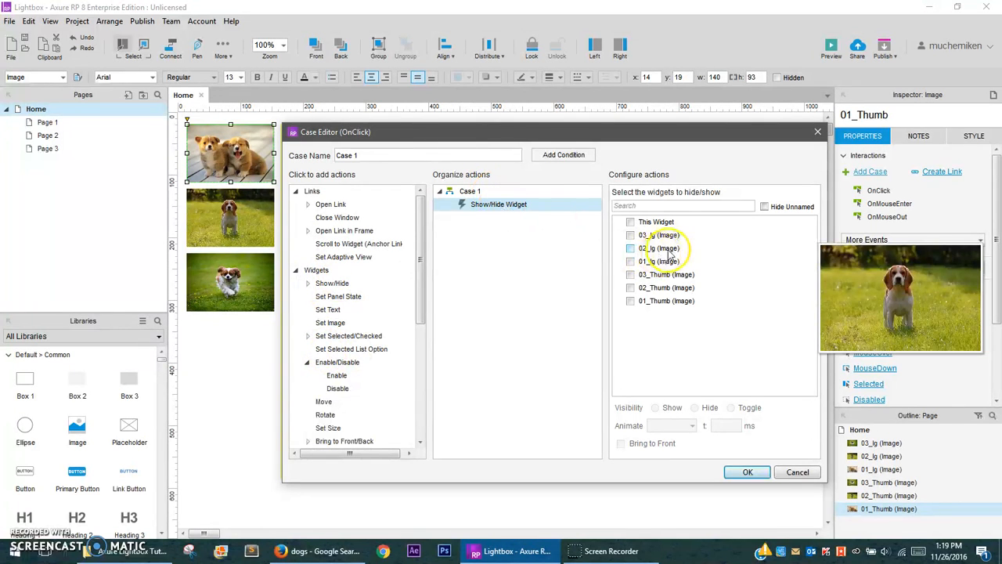
pyautogui.click(633, 263)
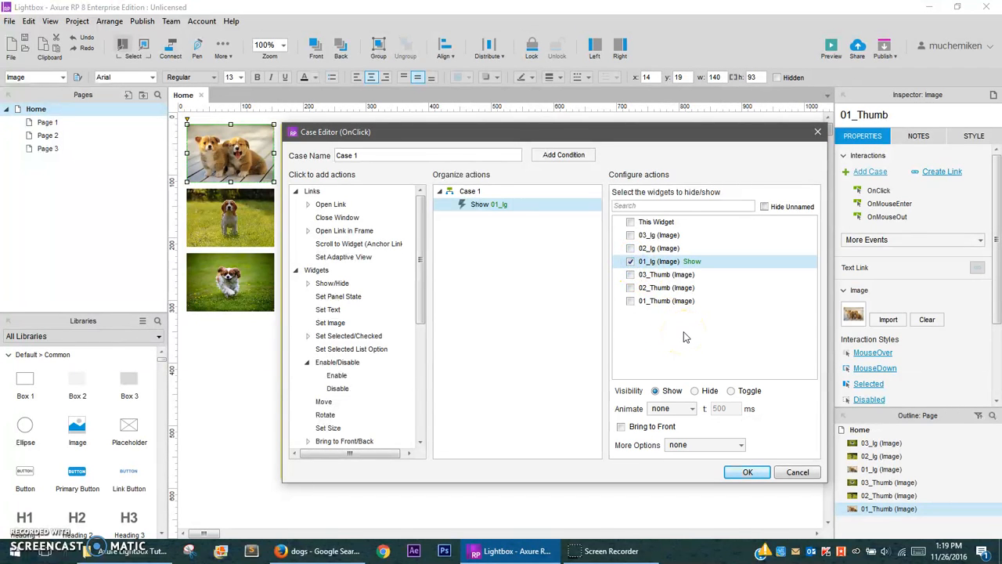
# Animate showing 01_lg with a 500 ms fade, treat it as a lightbox, and save the case
pyautogui.click(690, 410)
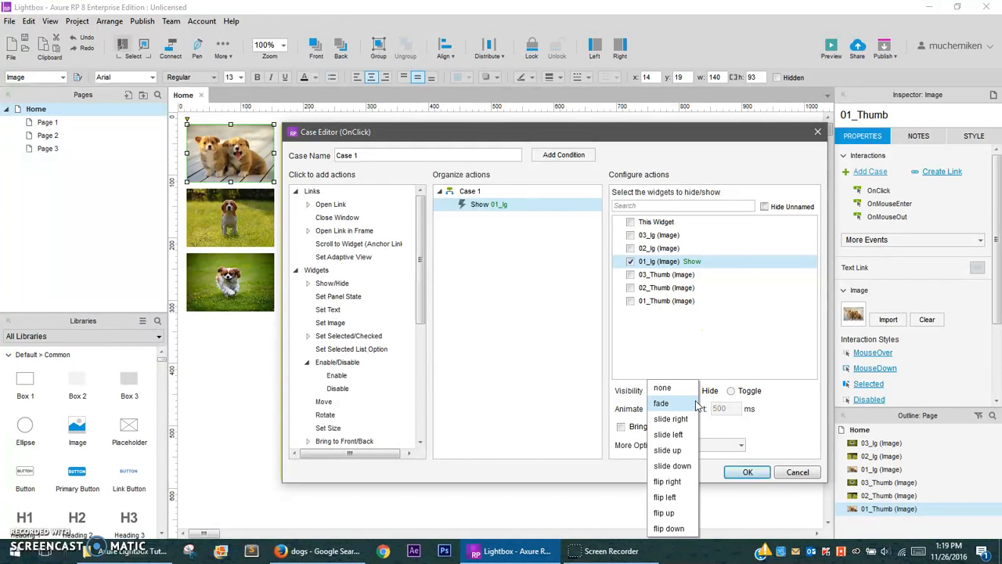
pyautogui.click(693, 404)
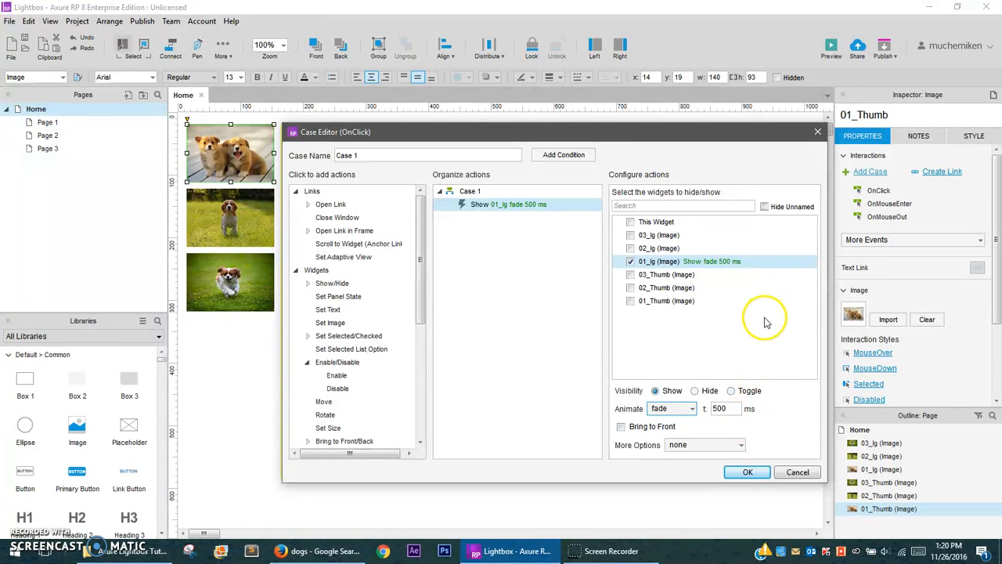
pyautogui.click(675, 444)
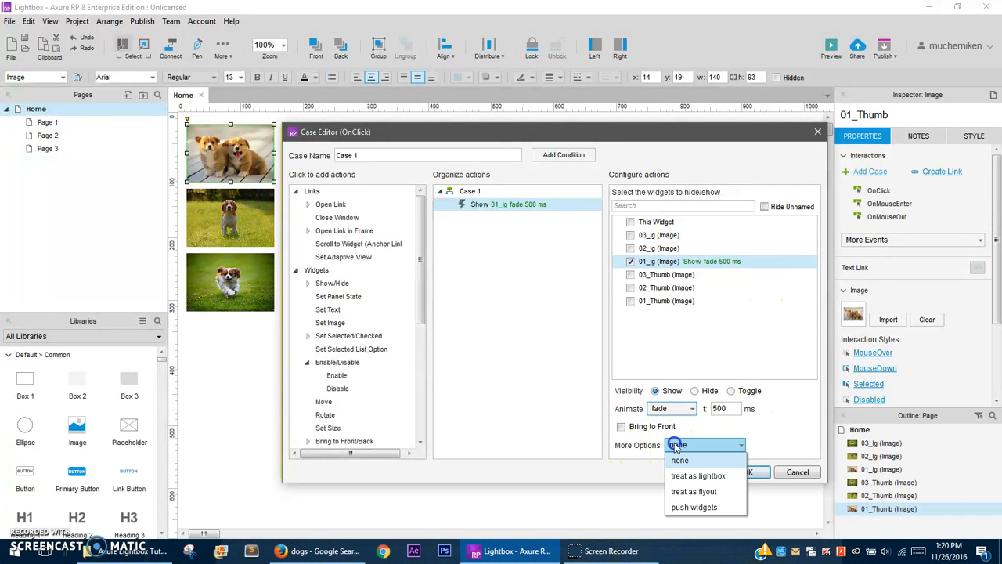
pyautogui.click(717, 477)
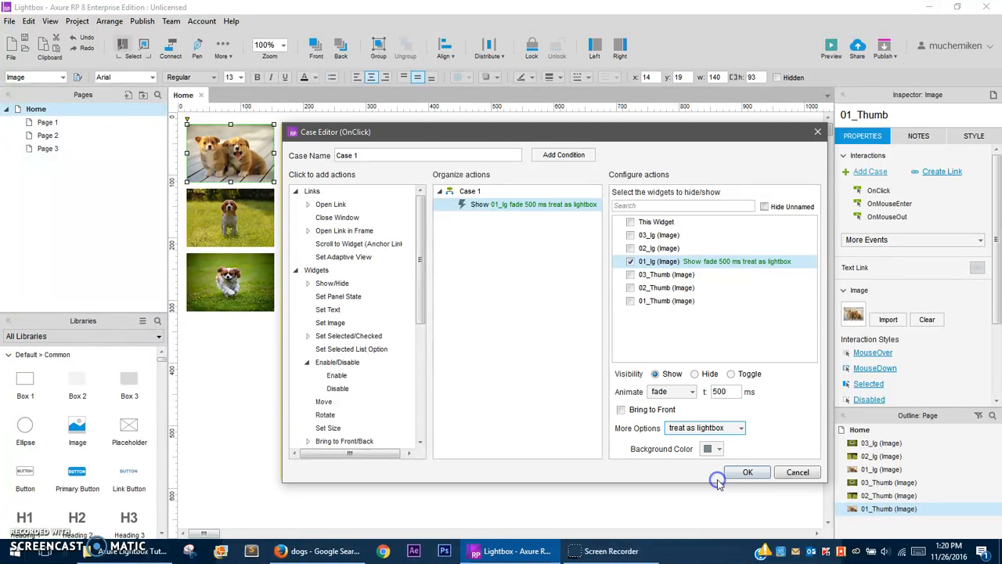
pyautogui.click(742, 472)
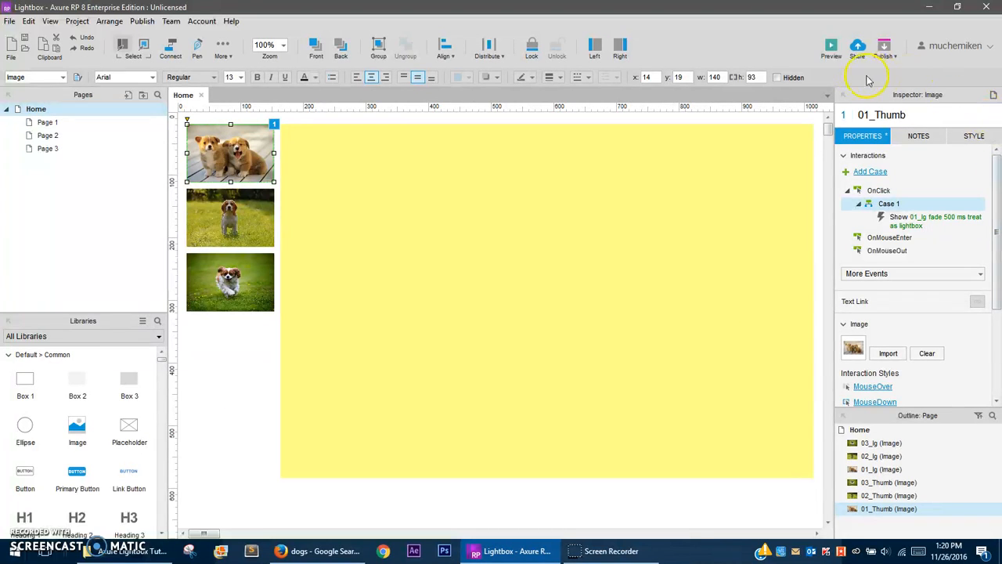
# Preview the prototype in the browser, repeatedly open and dismiss the first thumbnail's lightbox, then close the preview and return to Axure RP
pyautogui.click(836, 48)
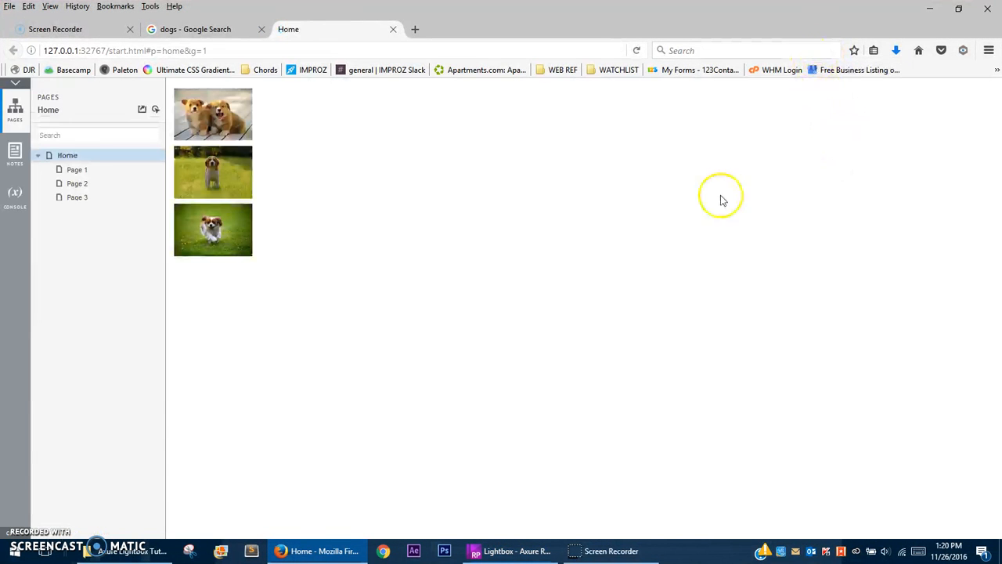
pyautogui.click(236, 130)
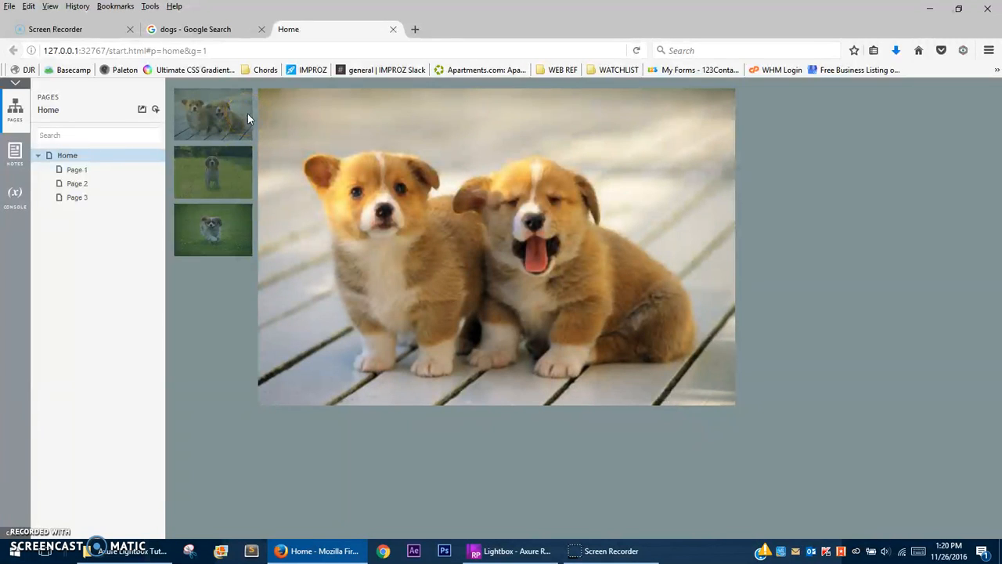
pyautogui.click(751, 402)
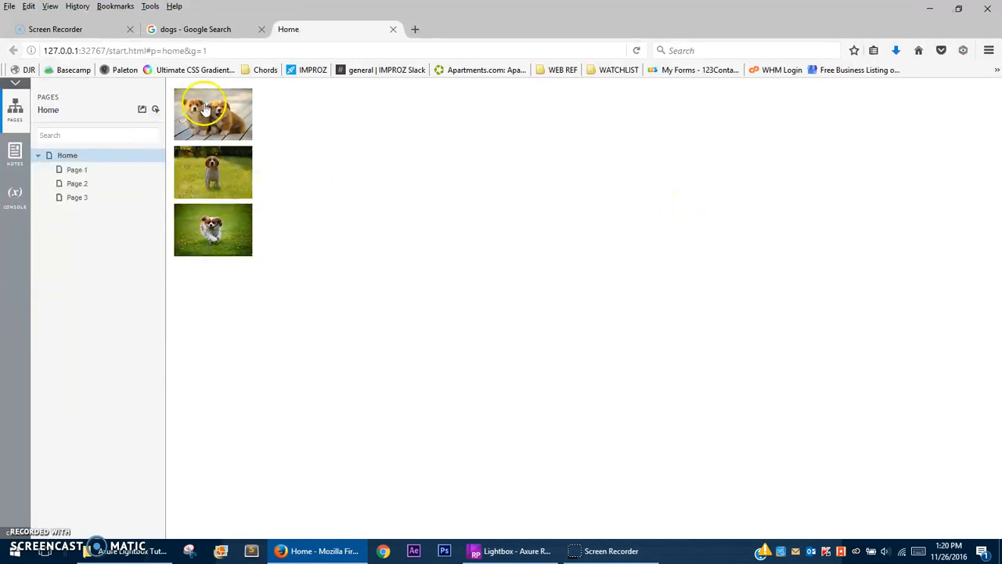
pyautogui.click(205, 114)
pyautogui.click(348, 159)
pyautogui.click(867, 276)
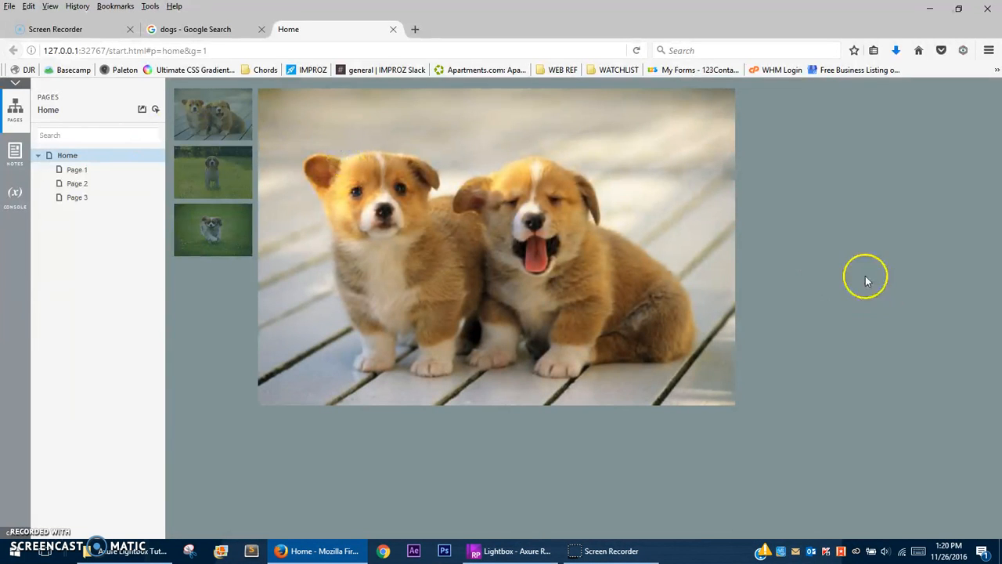
pyautogui.click(831, 259)
pyautogui.click(235, 123)
pyautogui.click(246, 327)
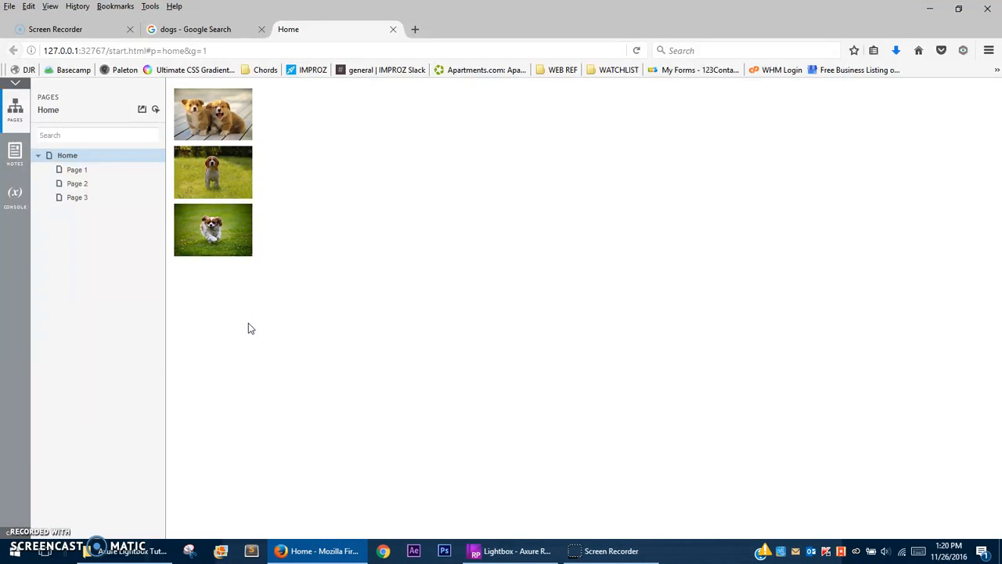
pyautogui.click(394, 29)
pyautogui.click(520, 551)
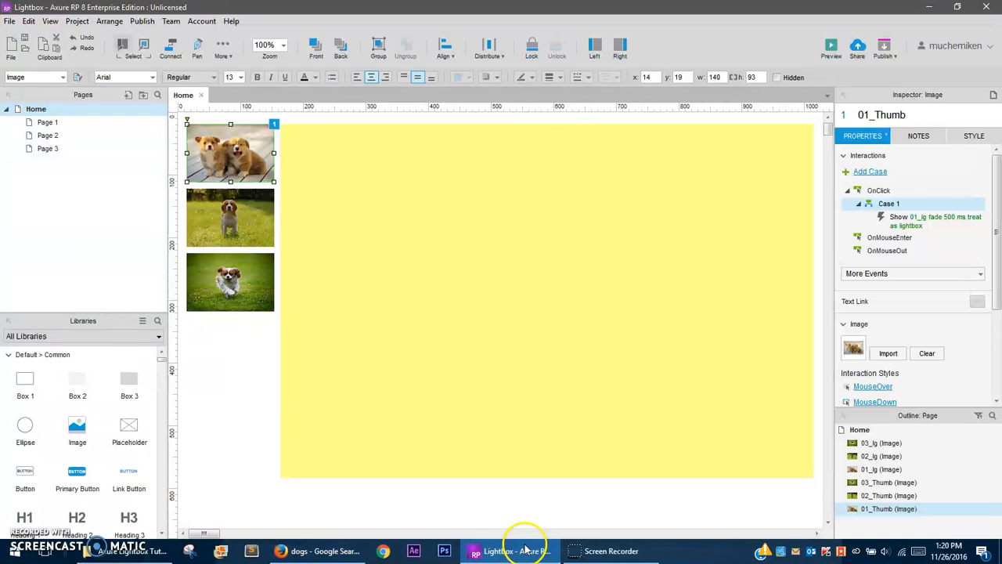
# Copy the show action from 01_Thumb's click case and paste it into the OnClick event of 02_Thumb
pyautogui.click(915, 225)
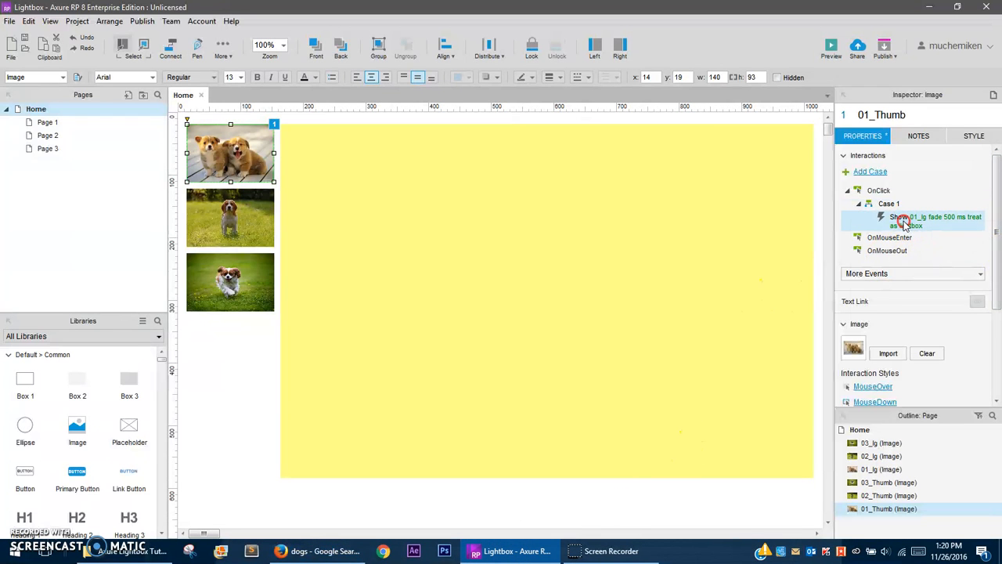
pyautogui.rightClick(905, 223)
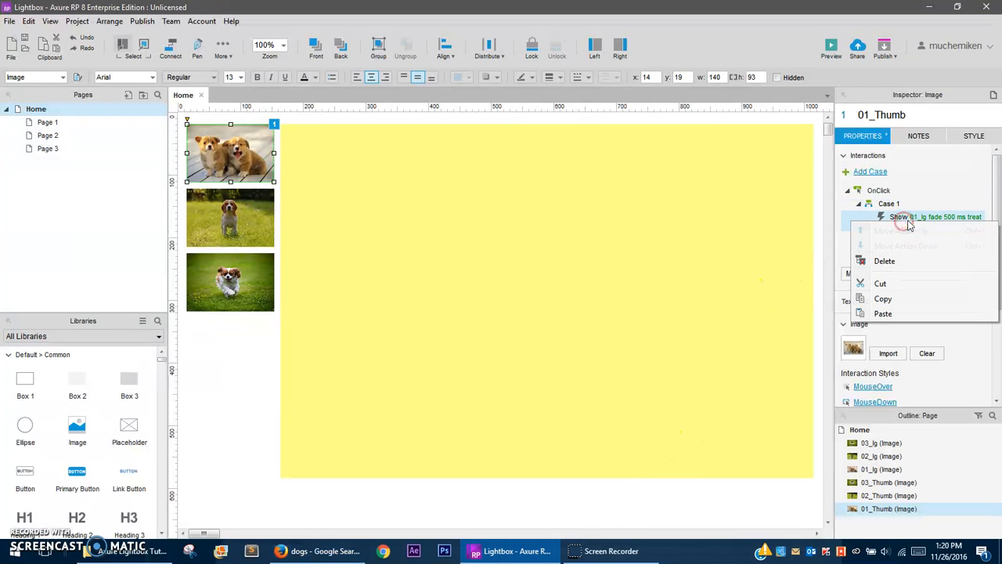
pyautogui.click(895, 300)
pyautogui.click(202, 207)
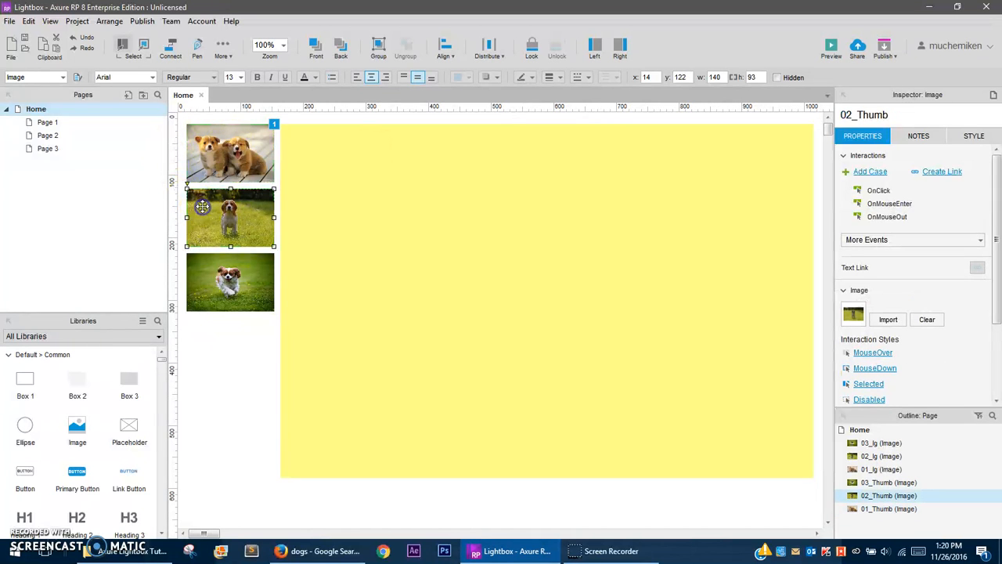
pyautogui.rightClick(885, 191)
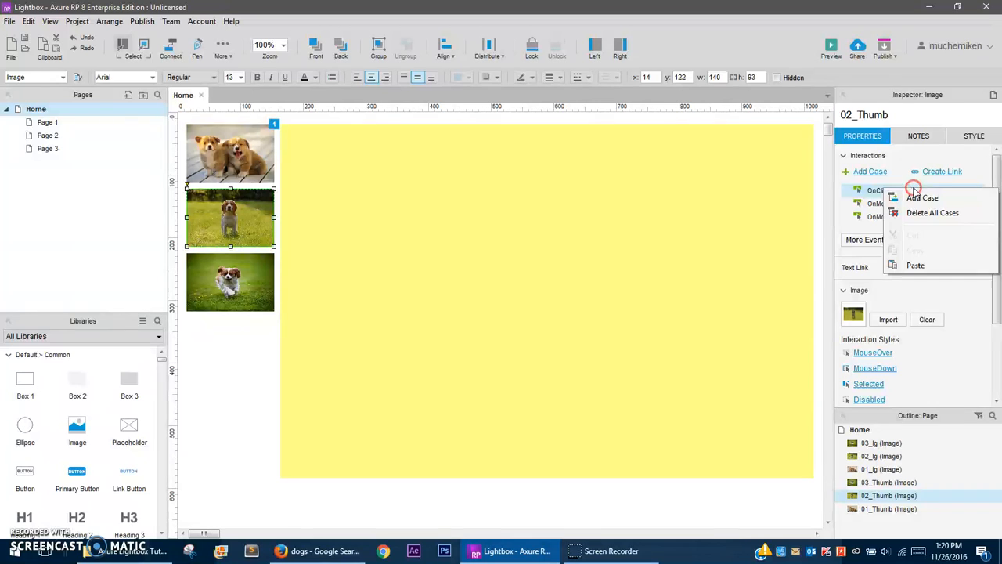
pyautogui.click(924, 266)
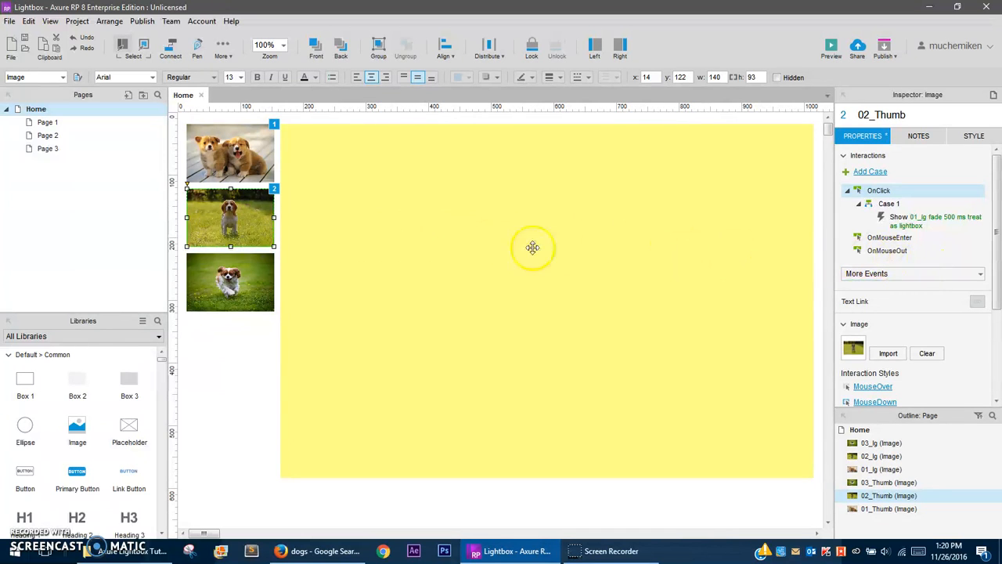
# Edit 02_Thumb's pasted click action to show 02_lg instead of 01_lg, and save the case
pyautogui.doubleClick(911, 226)
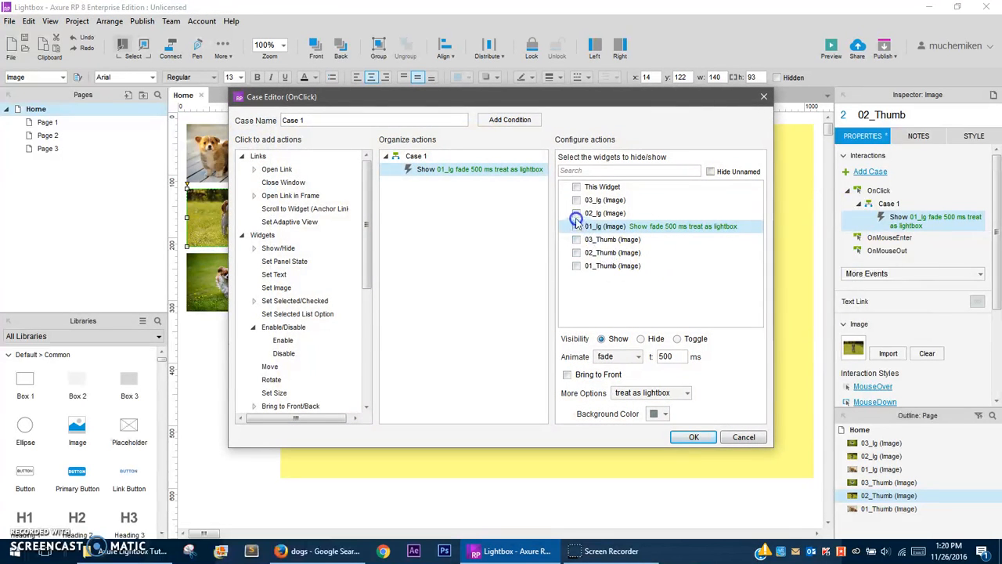
pyautogui.click(576, 213)
pyautogui.click(576, 227)
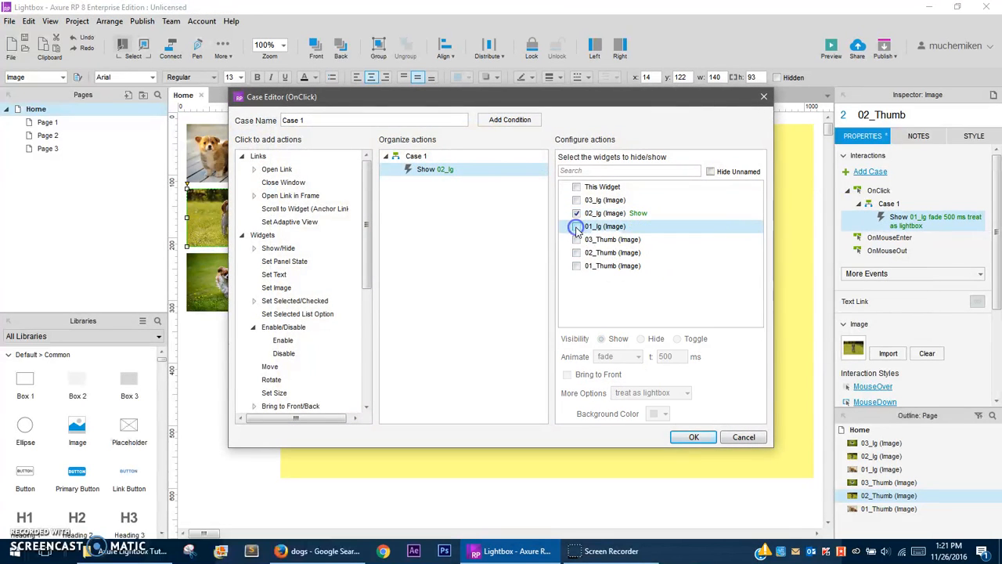
pyautogui.click(694, 437)
# Paste the copied show action into the OnClick event of the lowest thumbnail, 03_Thumb
pyautogui.click(248, 284)
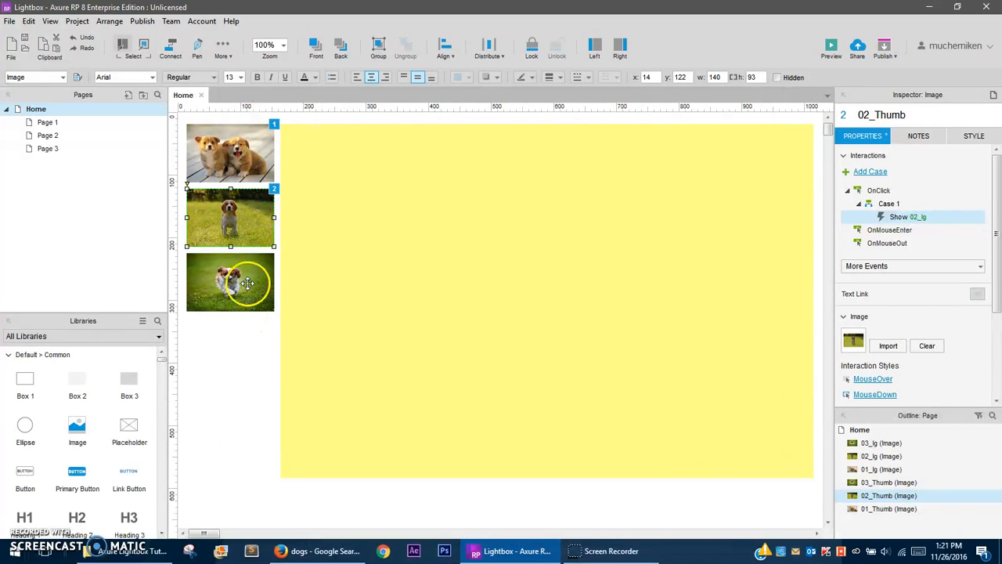
pyautogui.rightClick(882, 191)
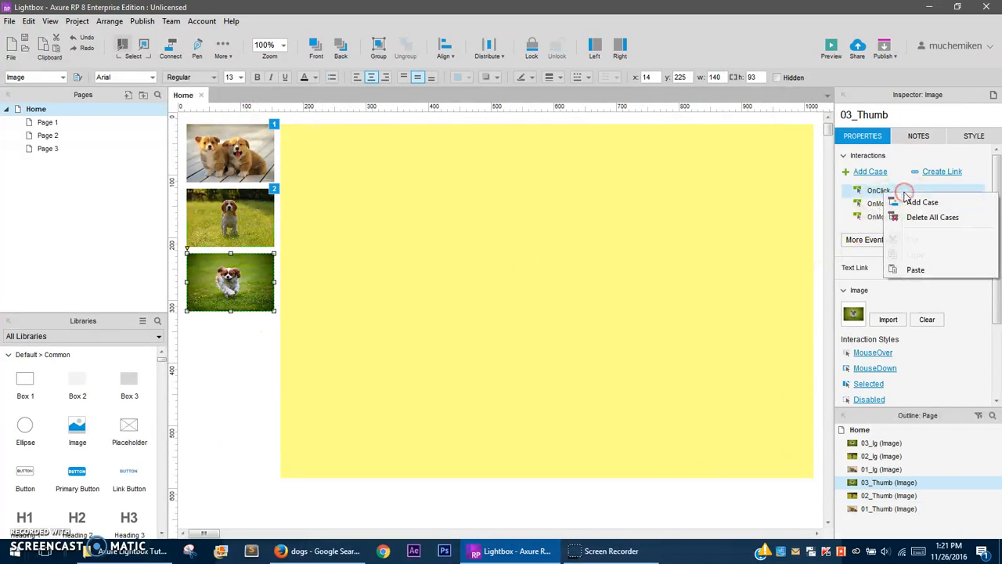
pyautogui.click(920, 270)
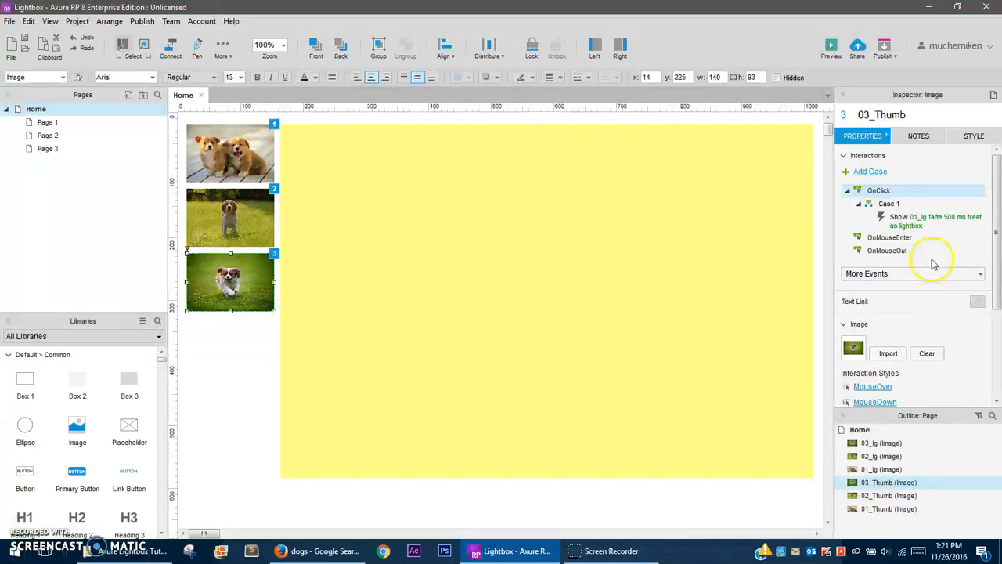
# Edit 03_Thumb's pasted click action to show 03_lg instead of 01_lg, and save the case
pyautogui.doubleClick(916, 225)
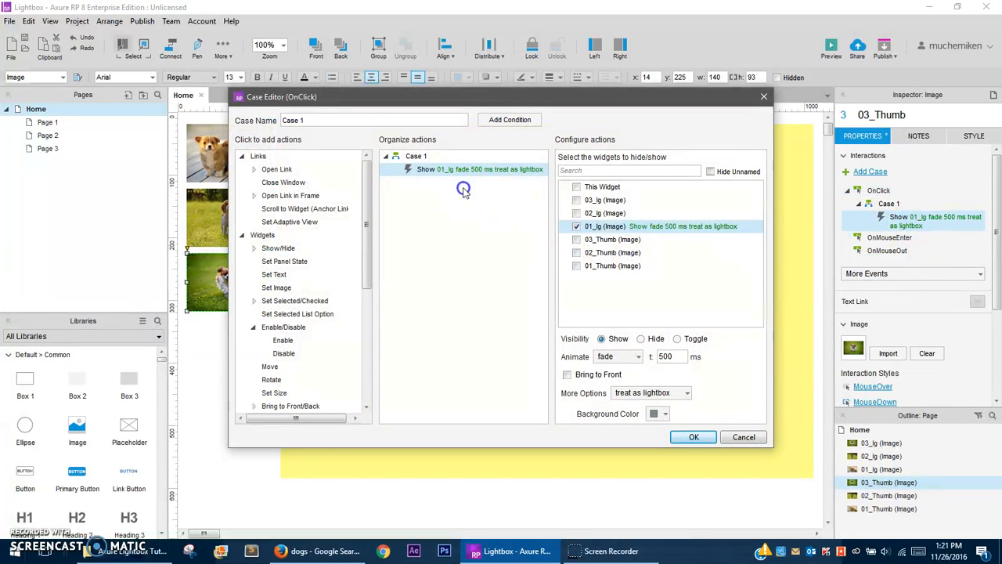
pyautogui.click(576, 240)
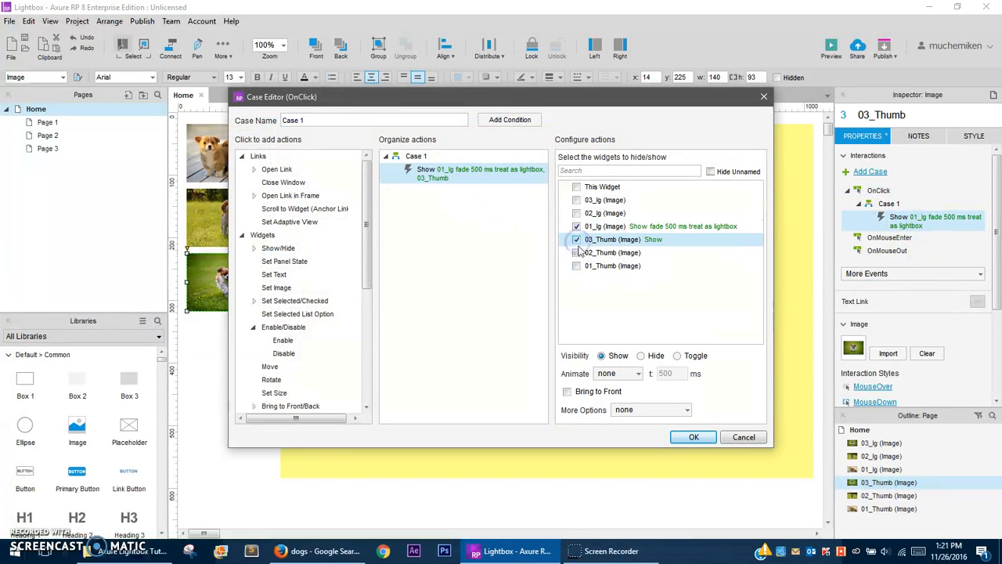
pyautogui.click(578, 239)
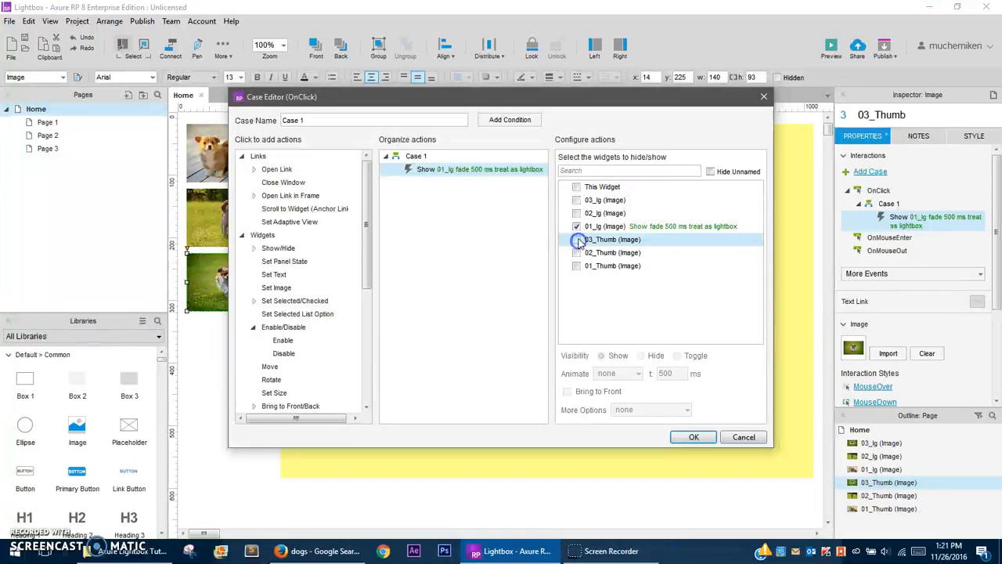
pyautogui.click(576, 200)
pyautogui.click(577, 227)
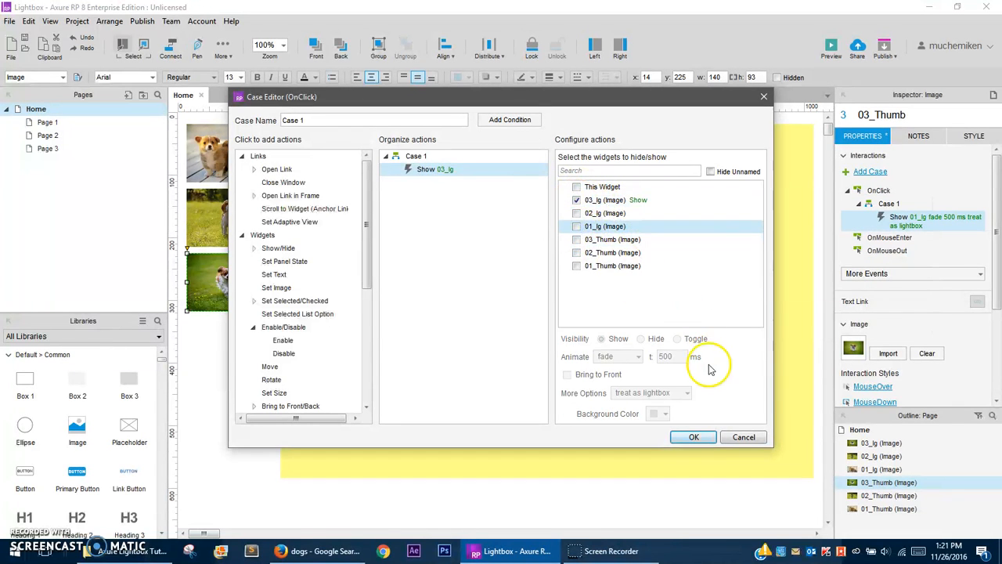
pyautogui.click(695, 439)
# Compare the OnClick show actions of 01_Thumb, 02_Thumb and 03_Thumb
pyautogui.click(236, 221)
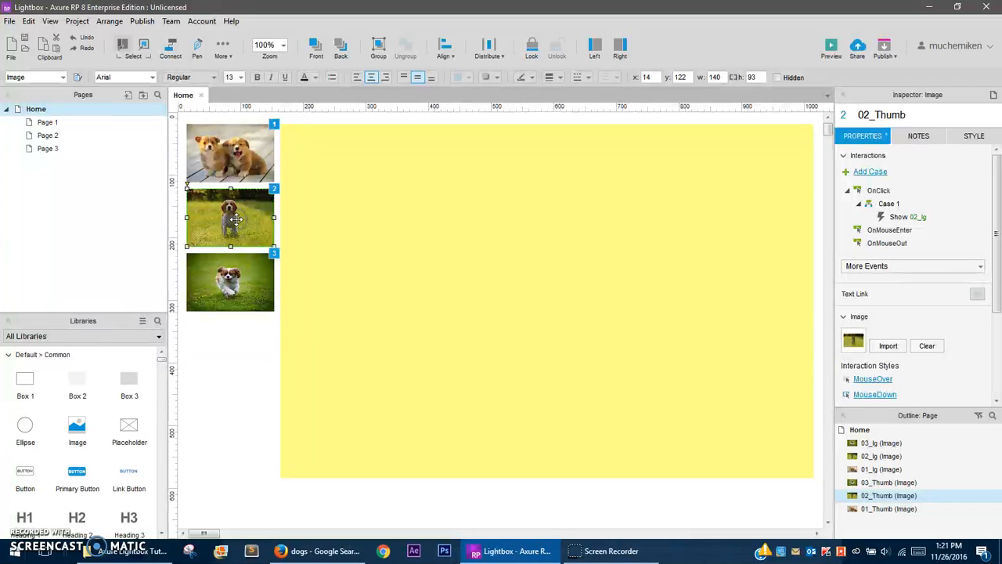
pyautogui.click(238, 274)
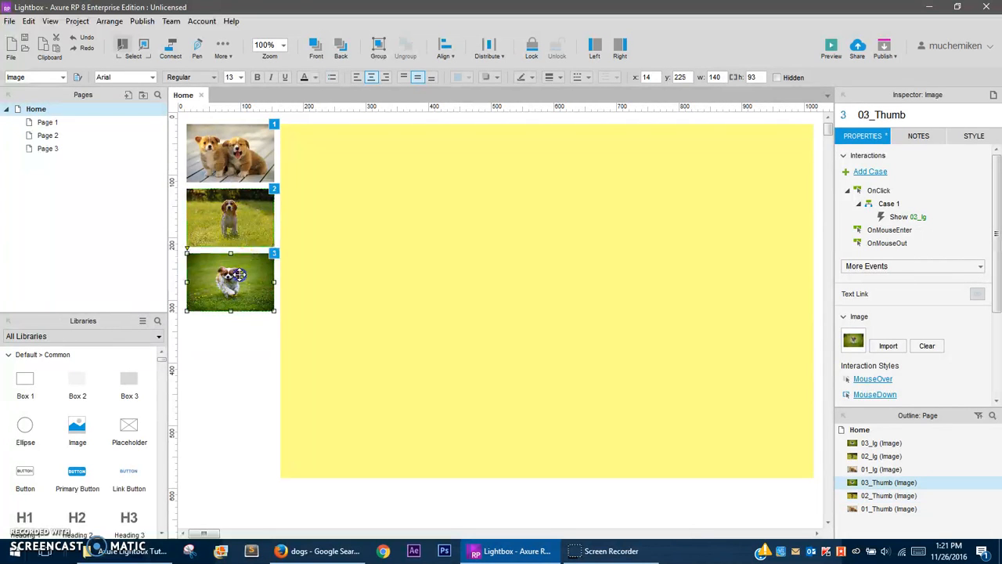
pyautogui.click(235, 163)
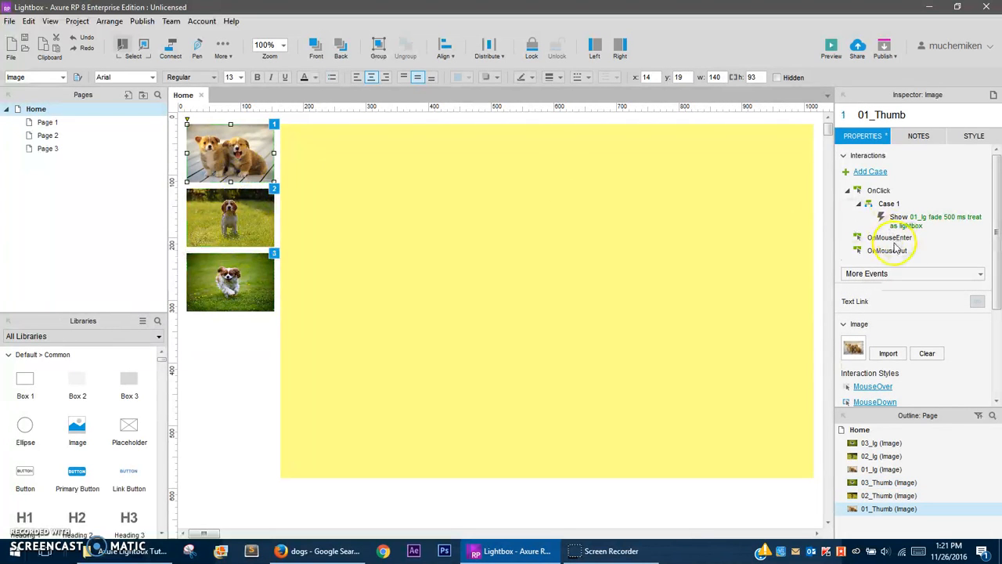
pyautogui.click(233, 218)
pyautogui.click(253, 280)
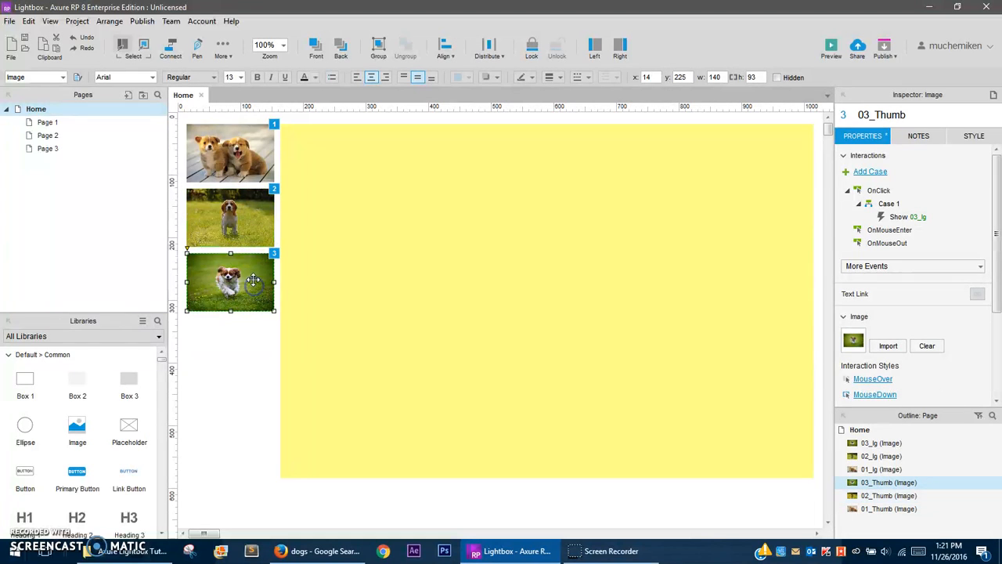
# Edit 02_Thumb's click action so 02_lg fades in over 500 ms and is treated as a lightbox, and save the case
pyautogui.click(237, 232)
pyautogui.doubleClick(916, 217)
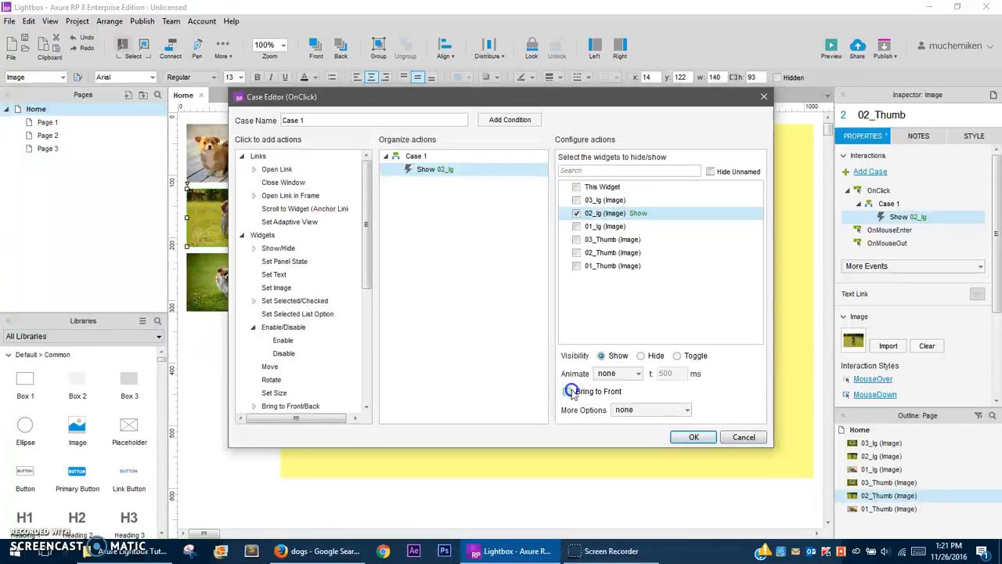
pyautogui.click(626, 373)
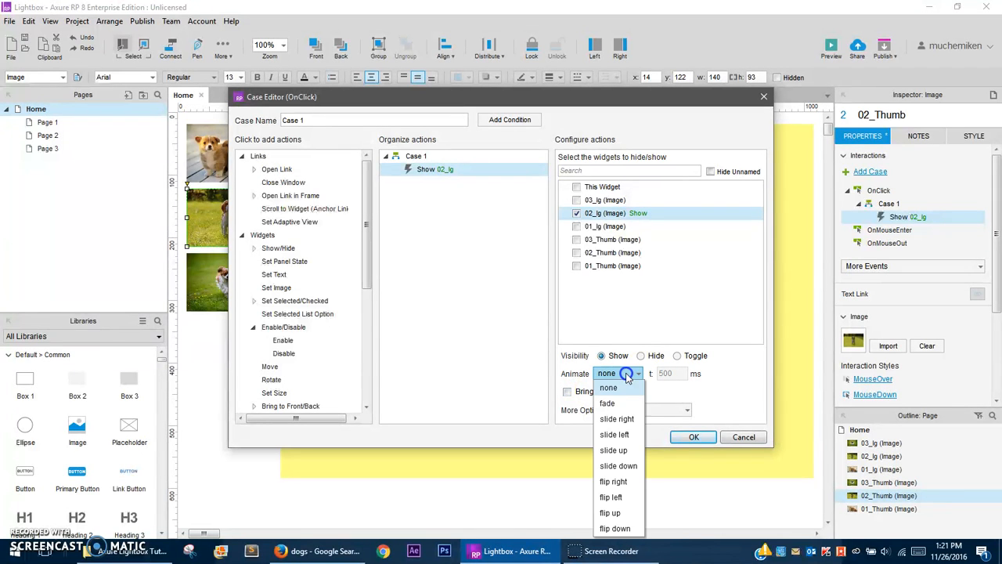
pyautogui.click(627, 396)
pyautogui.click(627, 410)
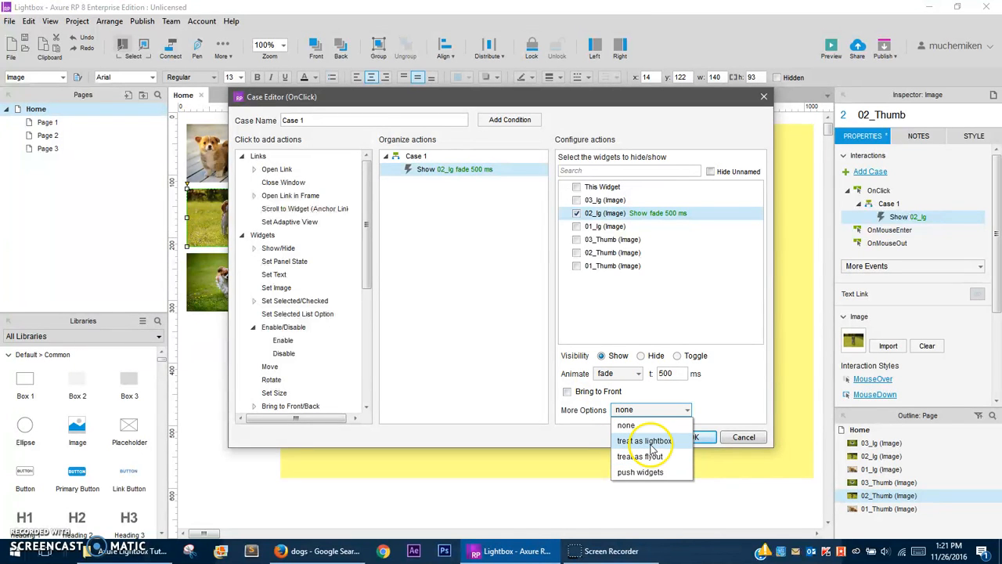
pyautogui.click(645, 441)
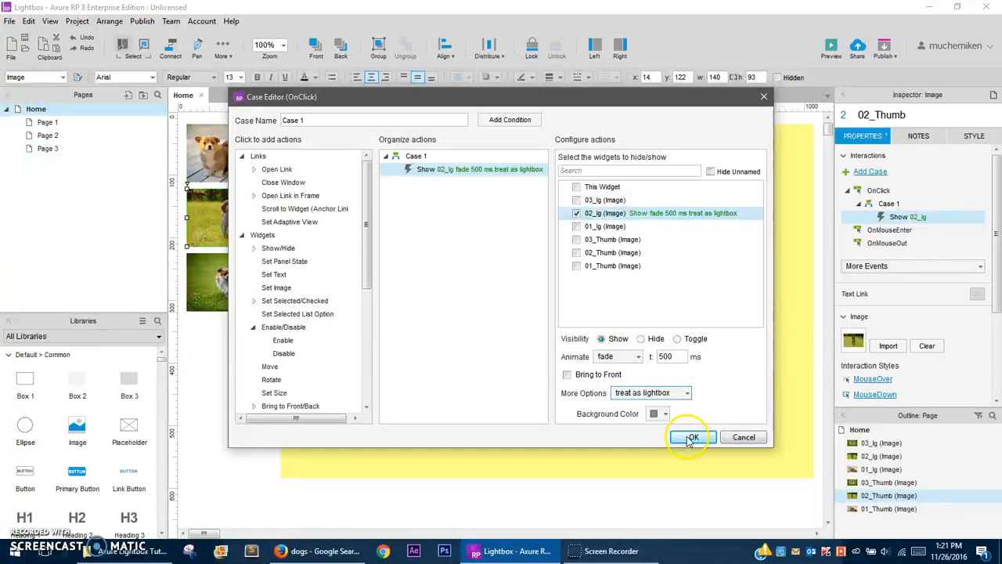
pyautogui.click(658, 413)
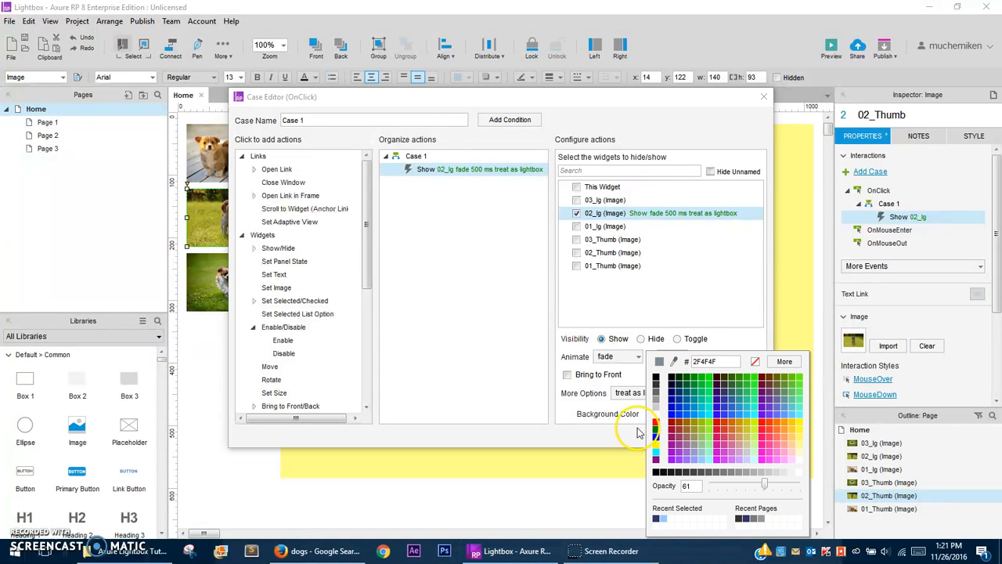
pyautogui.click(669, 429)
pyautogui.click(690, 437)
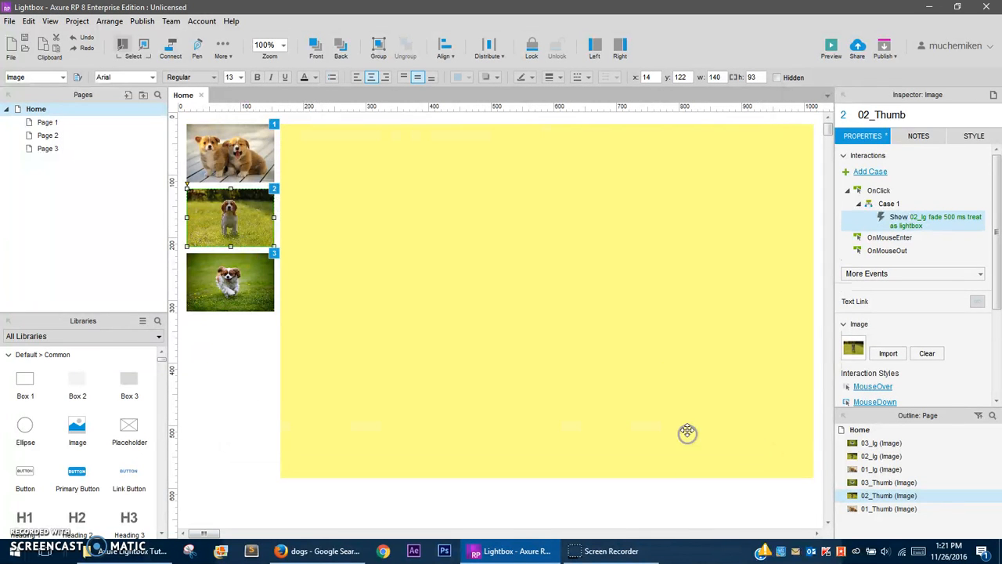
# Edit 03_Thumb's click action so 03_lg fades in over 500 ms and is treated as a lightbox, and save the case
pyautogui.click(256, 294)
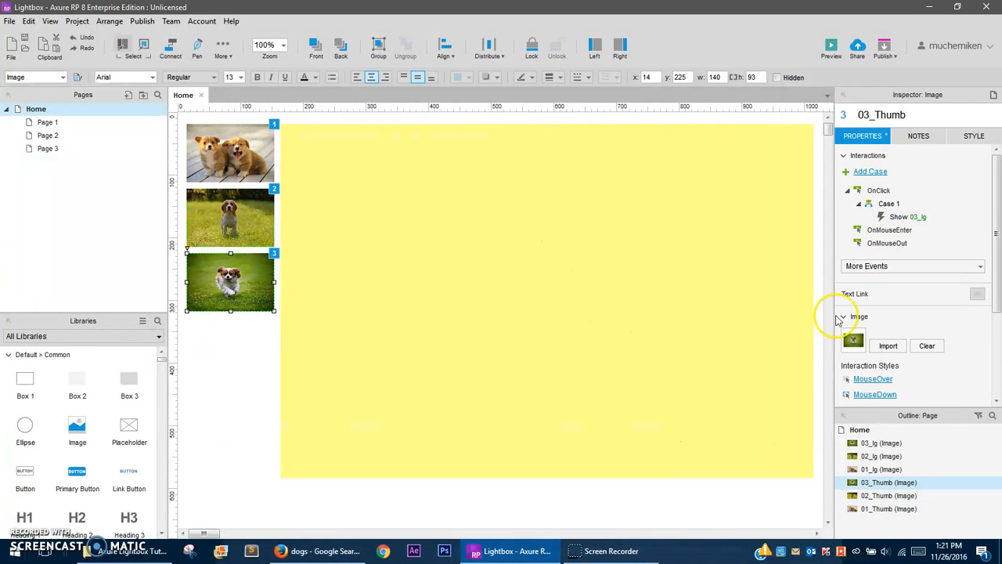
pyautogui.doubleClick(922, 217)
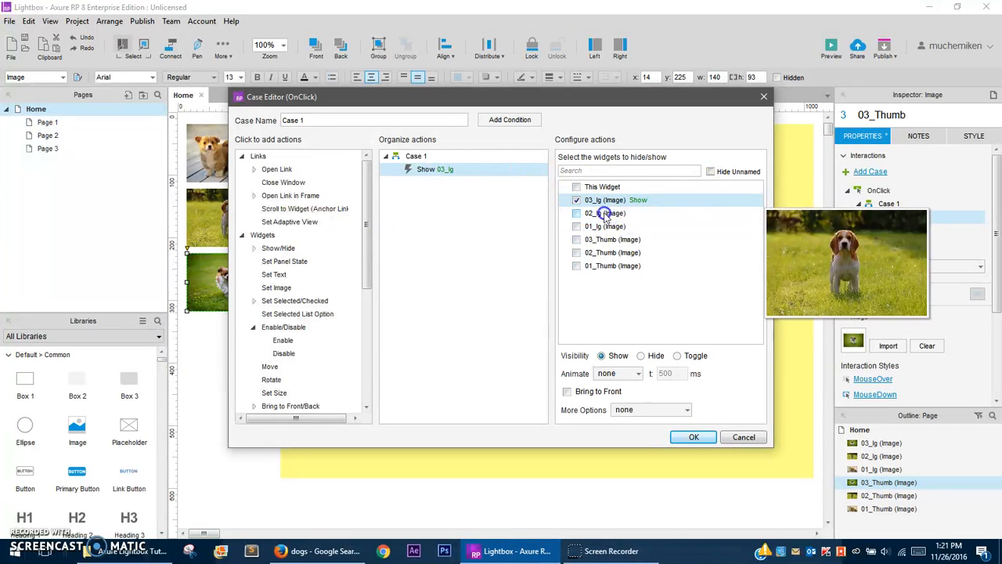
pyautogui.click(626, 375)
pyautogui.click(620, 405)
pyautogui.click(635, 409)
pyautogui.click(642, 440)
pyautogui.click(695, 437)
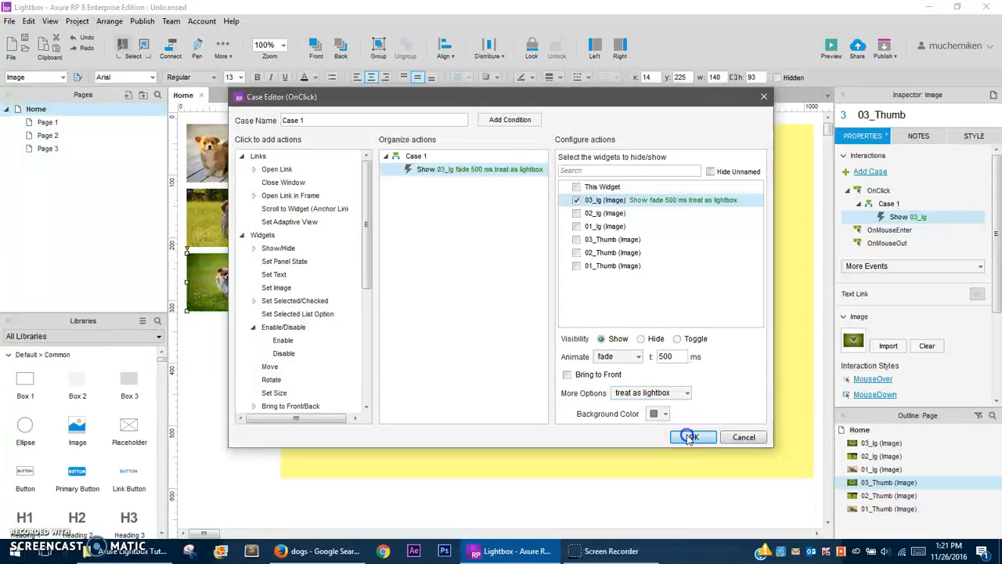
pyautogui.click(222, 402)
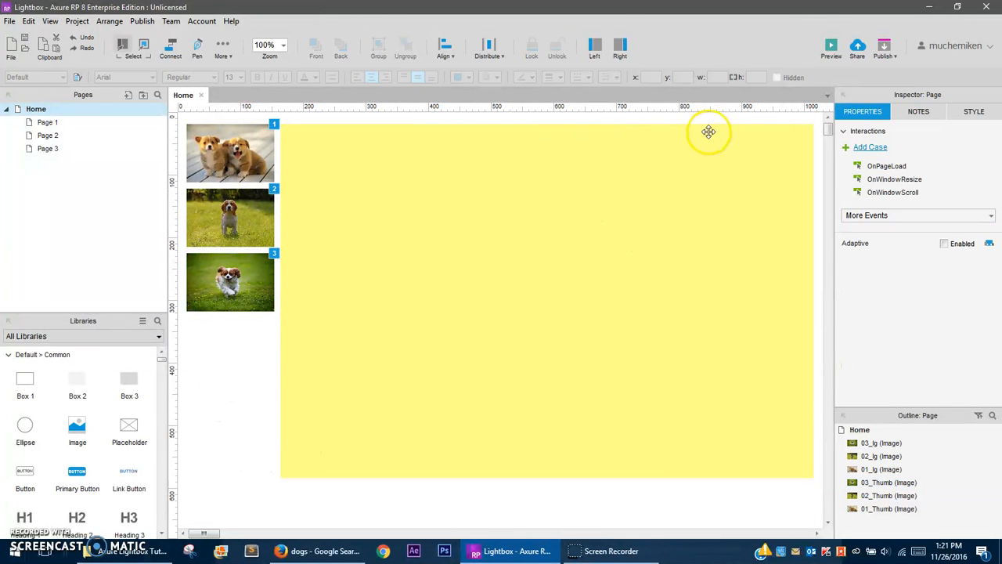
# Preview the prototype in the browser, opening and dismissing the lightbox of each of the three thumbnails
pyautogui.click(830, 50)
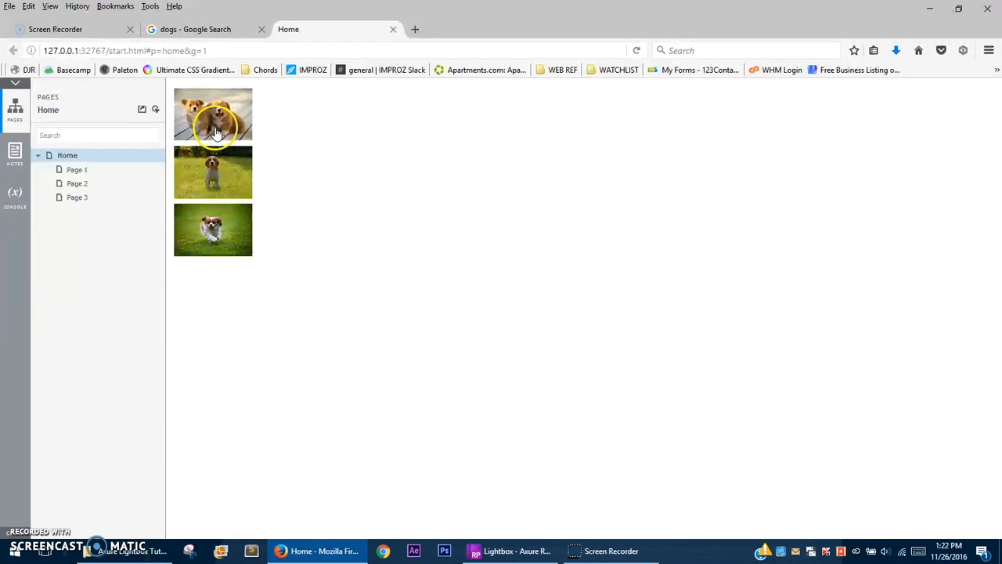
pyautogui.click(216, 131)
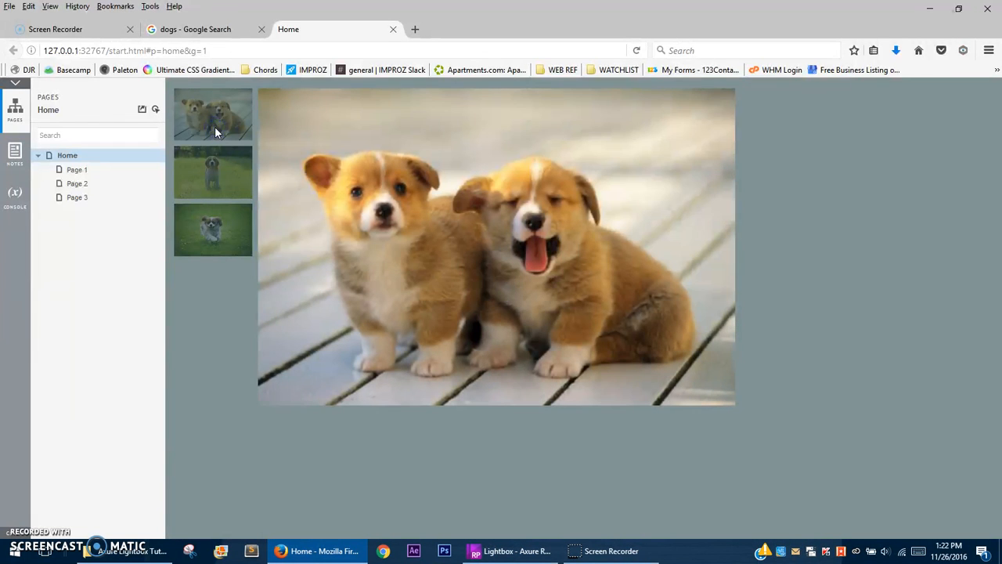
pyautogui.click(196, 339)
pyautogui.click(217, 188)
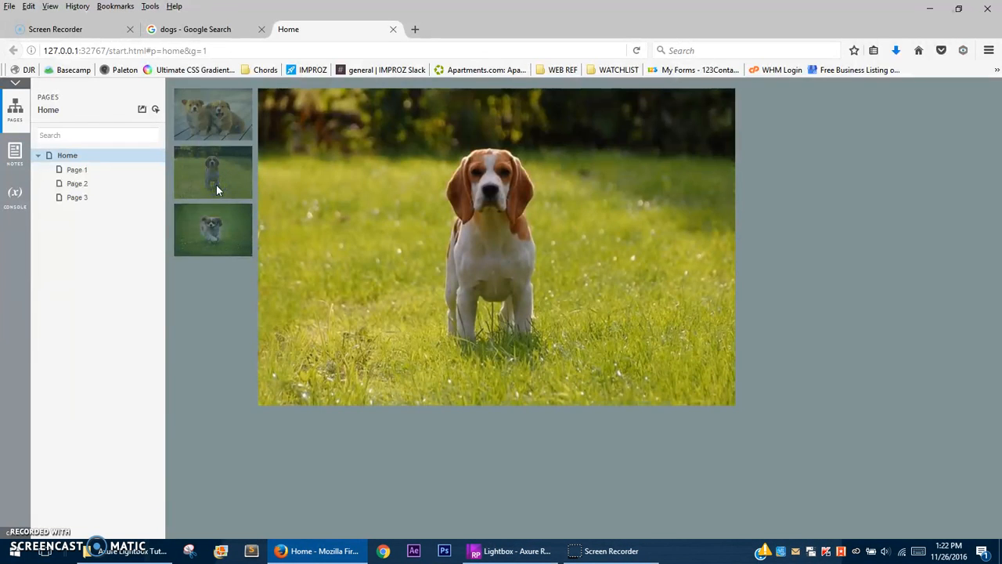
pyautogui.click(226, 324)
pyautogui.click(214, 249)
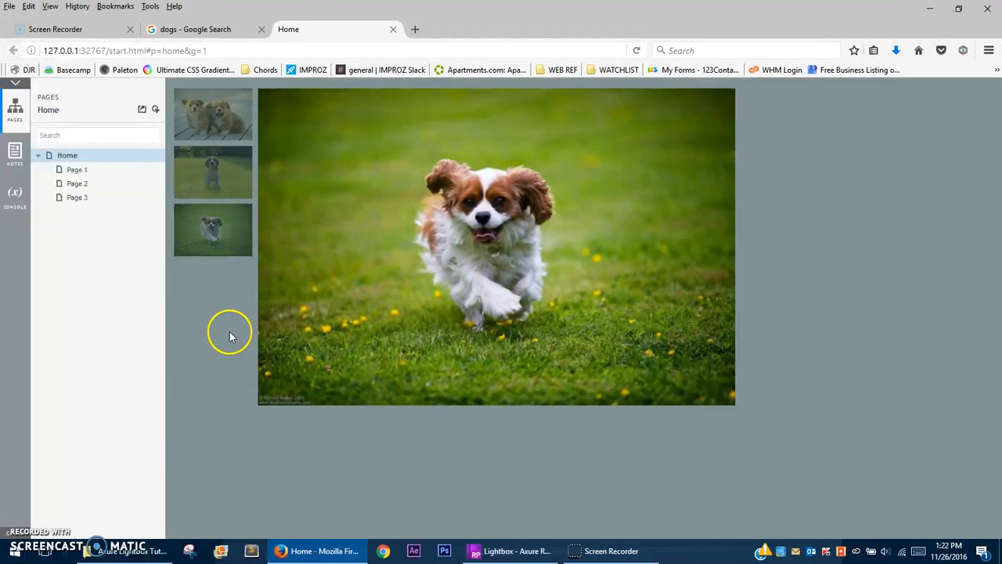
pyautogui.click(230, 337)
# Retest the lightboxes of the middle and lowest thumbnails, close the preview, and return to Axure RP
pyautogui.click(233, 190)
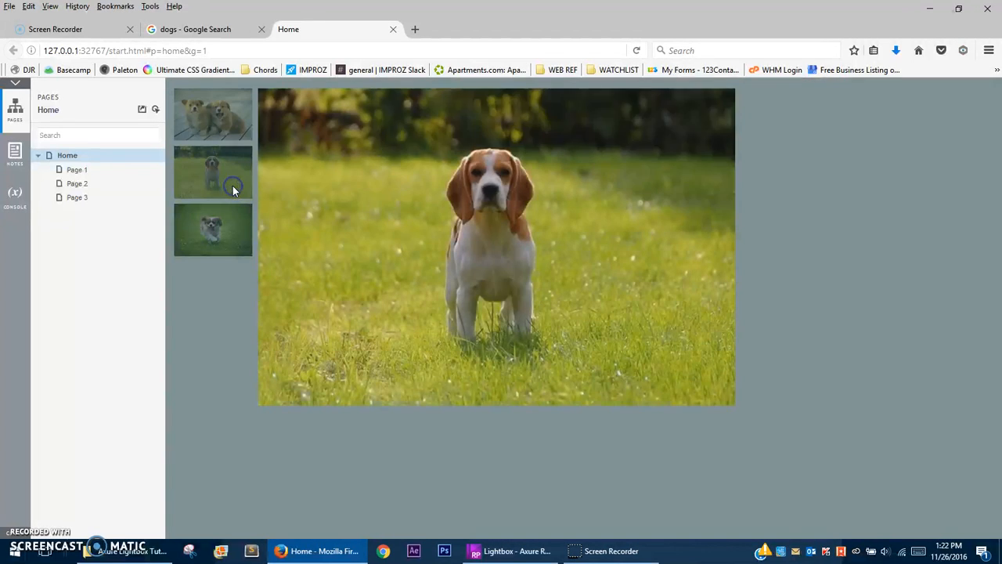
pyautogui.click(227, 138)
pyautogui.click(238, 235)
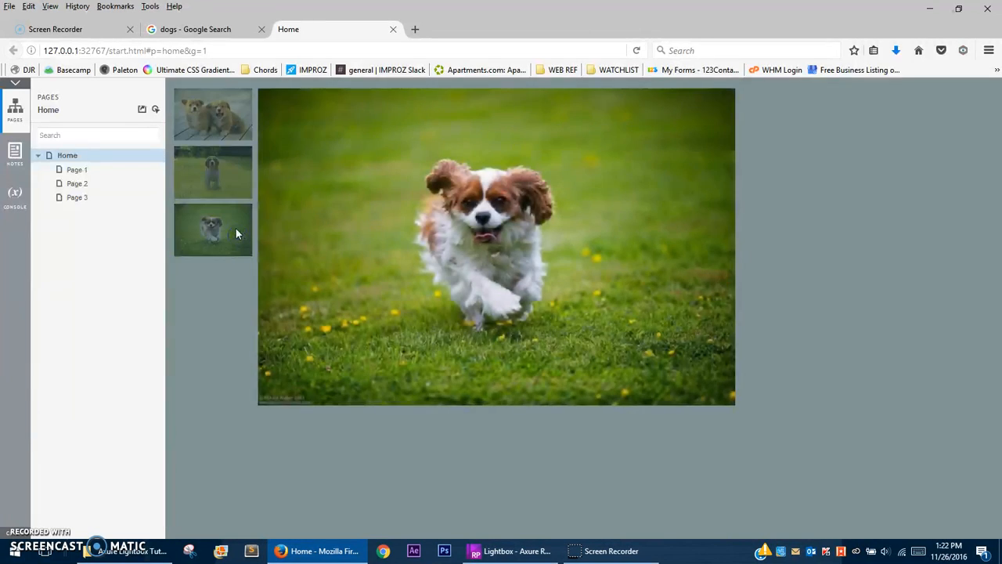
pyautogui.click(222, 110)
pyautogui.click(395, 31)
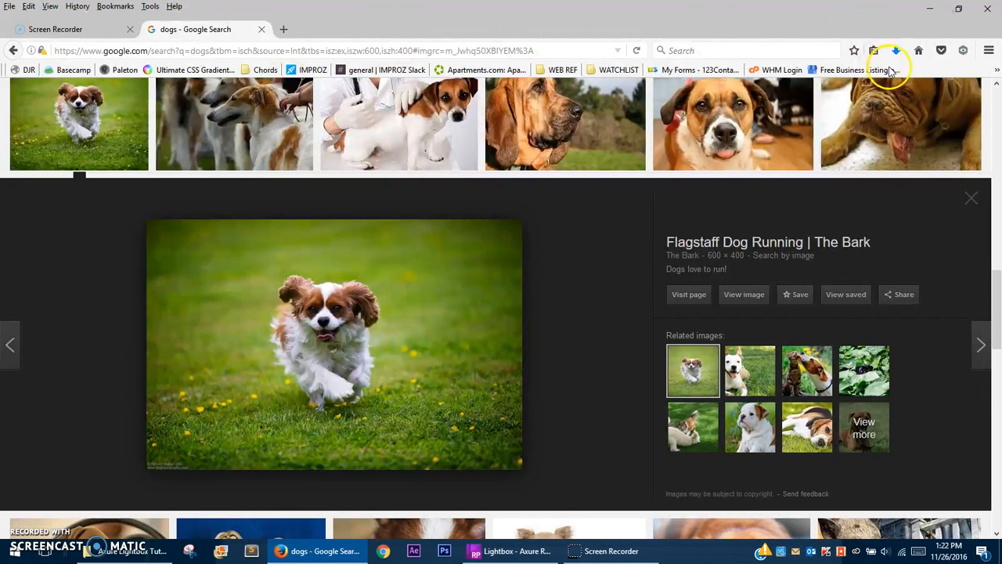
pyautogui.click(930, 8)
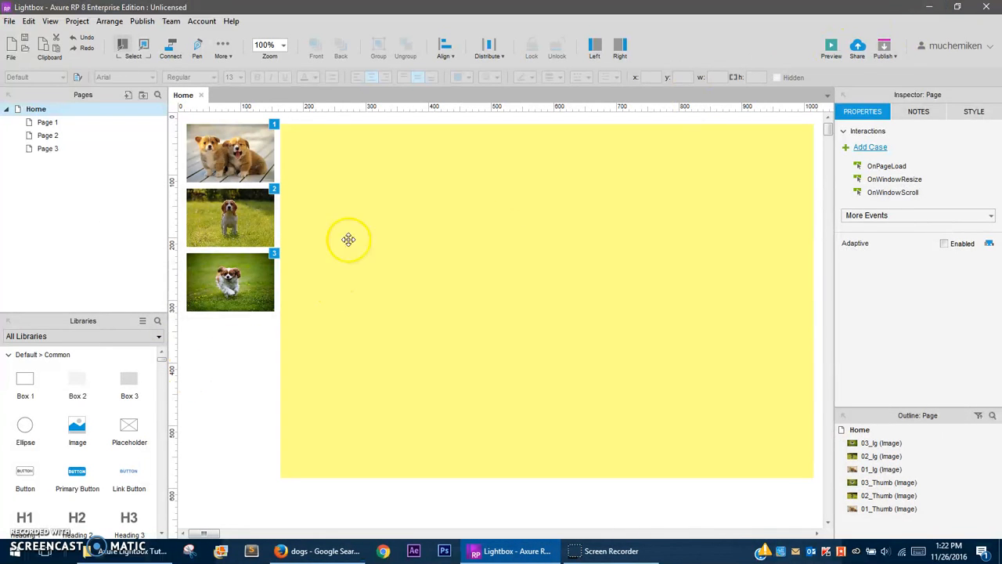
# Change the animation in 01_Thumb's click action for 01_lg to slide down and save the case
pyautogui.click(246, 152)
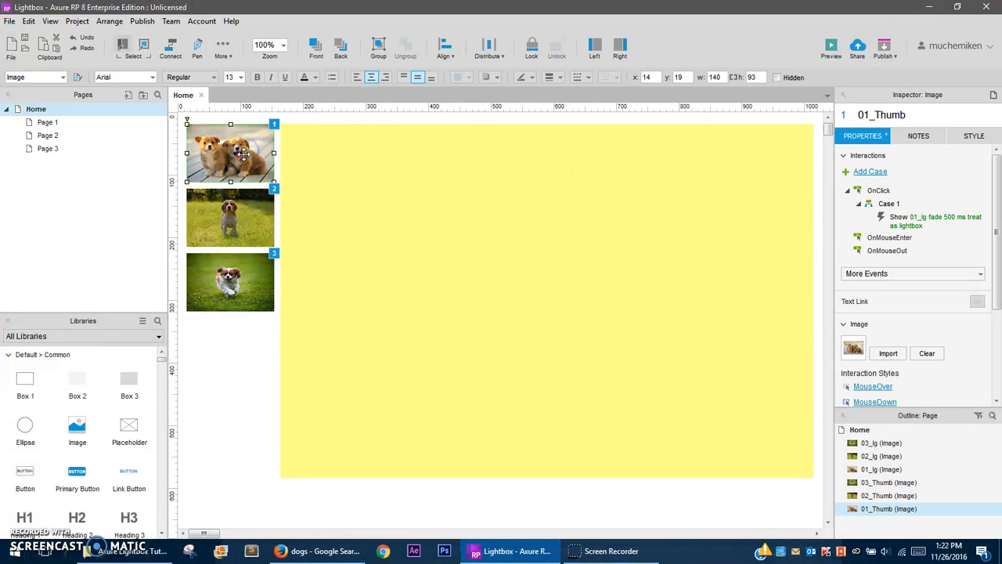
pyautogui.doubleClick(928, 225)
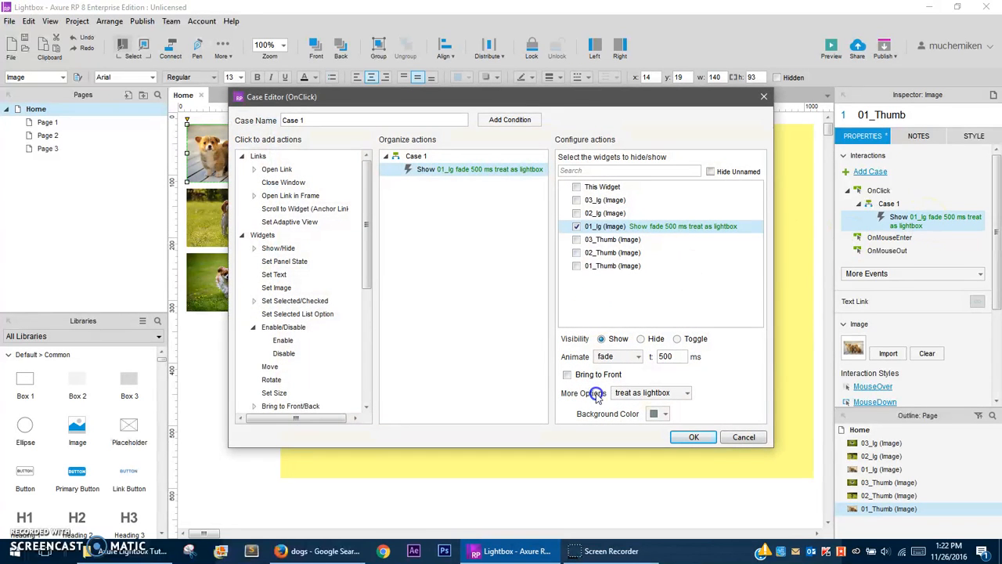
pyautogui.click(630, 357)
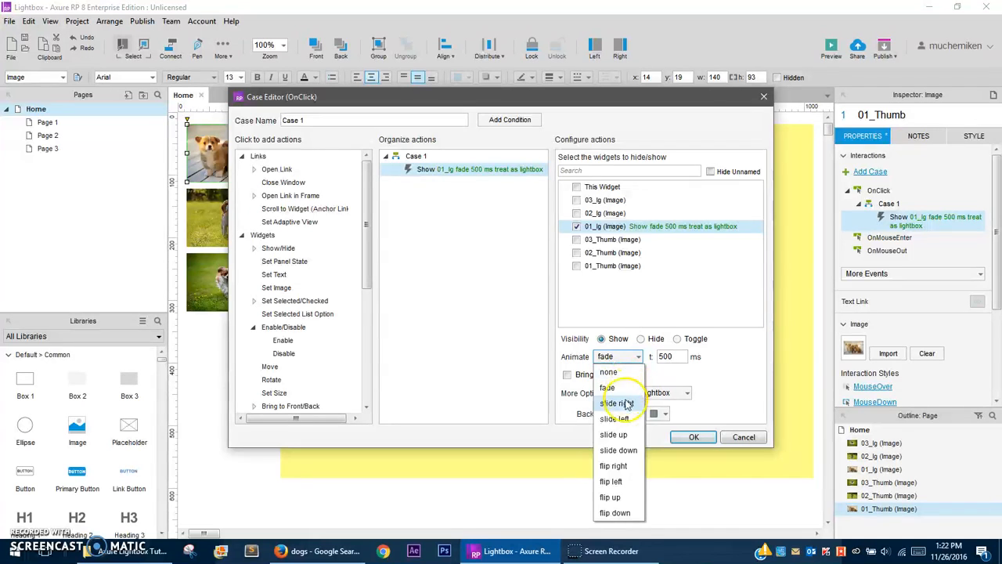
pyautogui.click(619, 450)
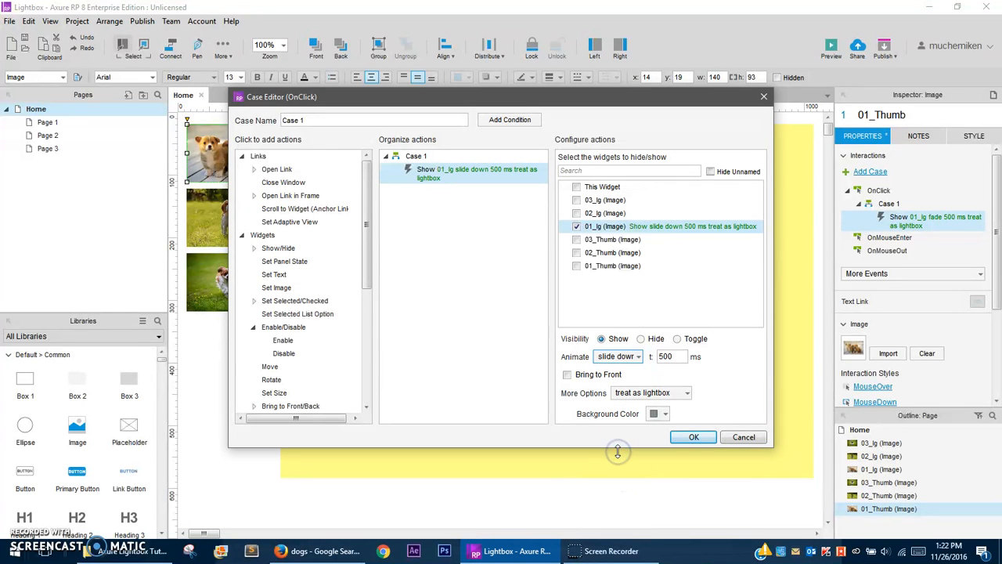
pyautogui.click(672, 438)
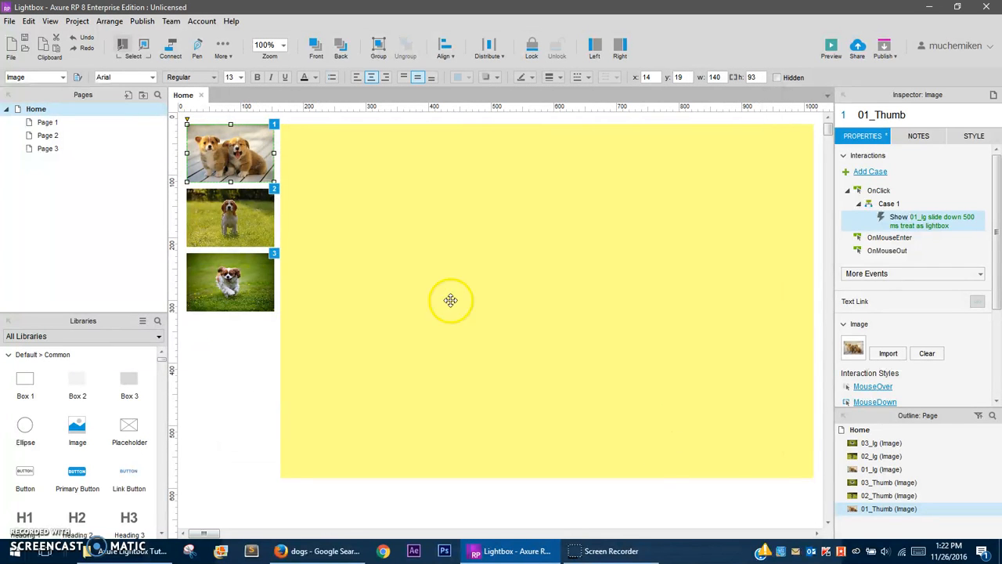
# Change the animation in 02_Thumb's click action for 02_lg to slide down and save the case
pyautogui.click(272, 225)
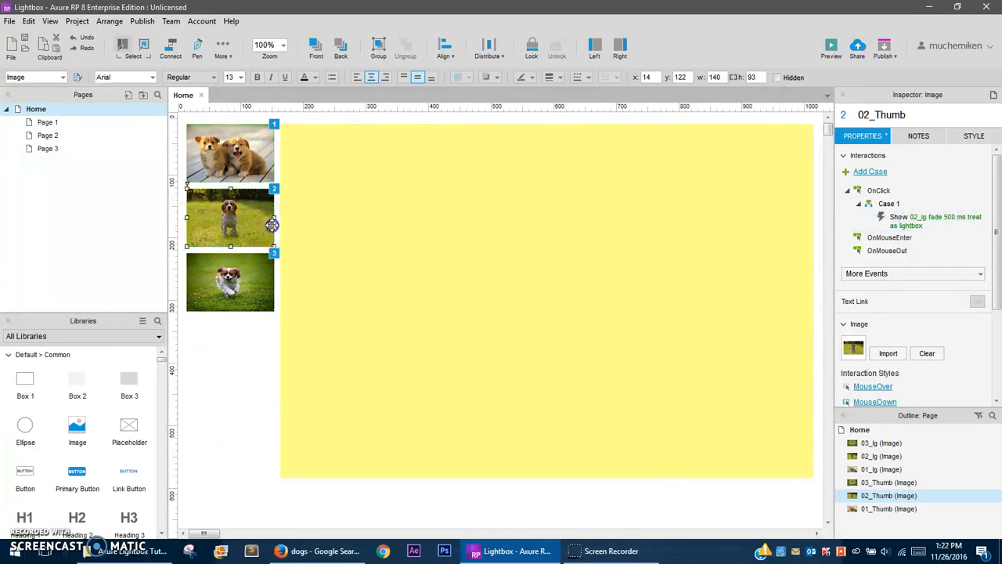
pyautogui.doubleClick(921, 217)
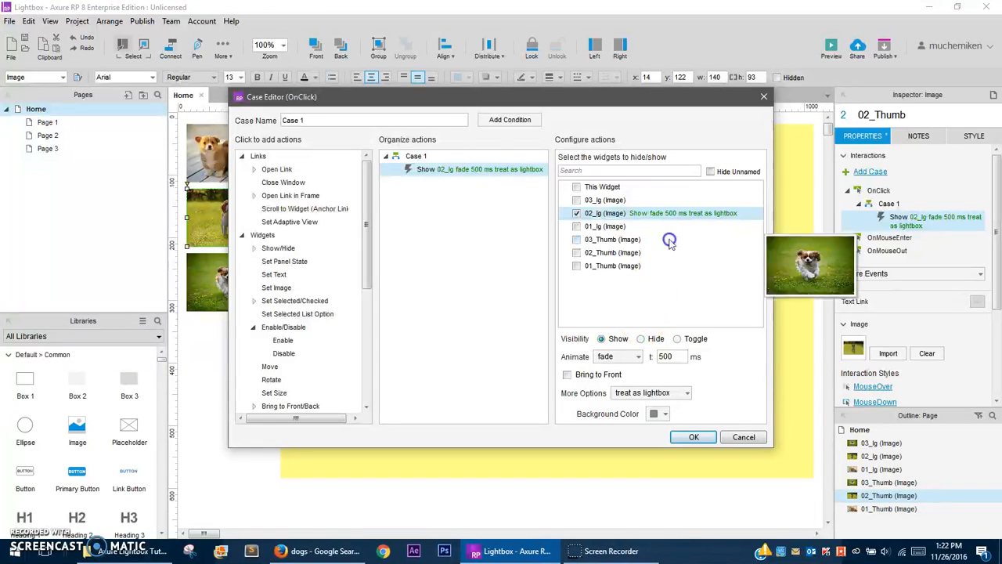
pyautogui.click(615, 358)
pyautogui.click(608, 393)
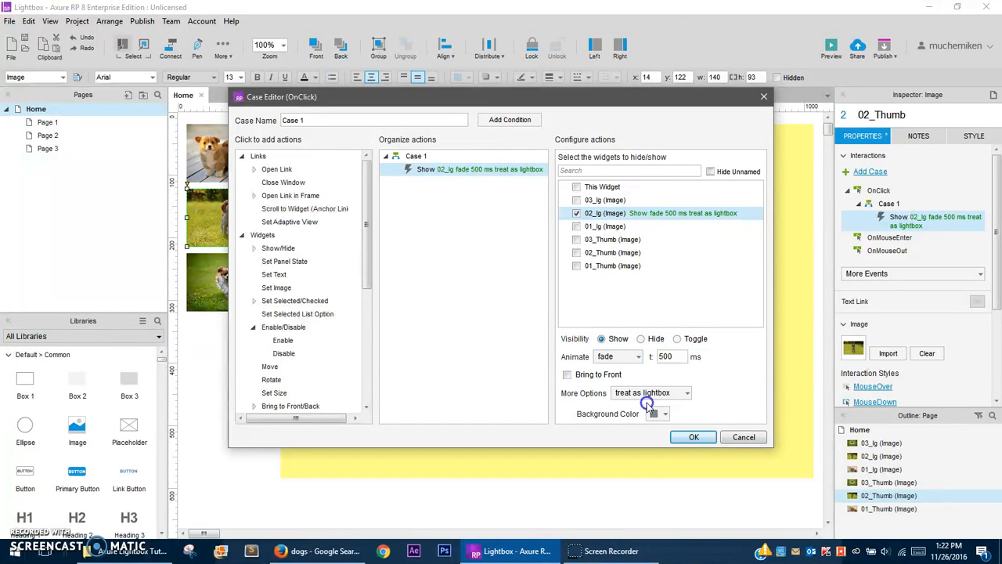
pyautogui.click(611, 357)
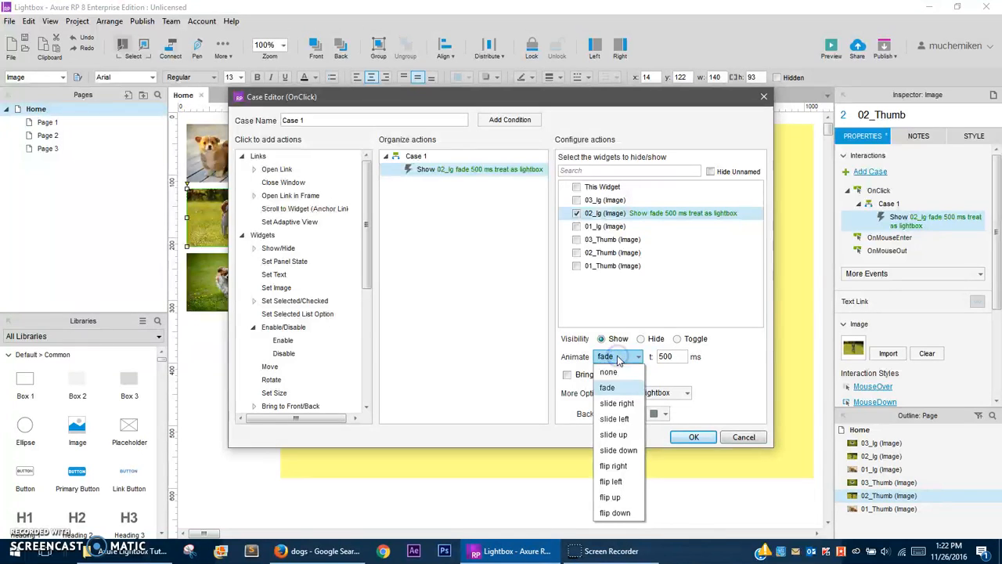
pyautogui.click(628, 453)
pyautogui.click(694, 437)
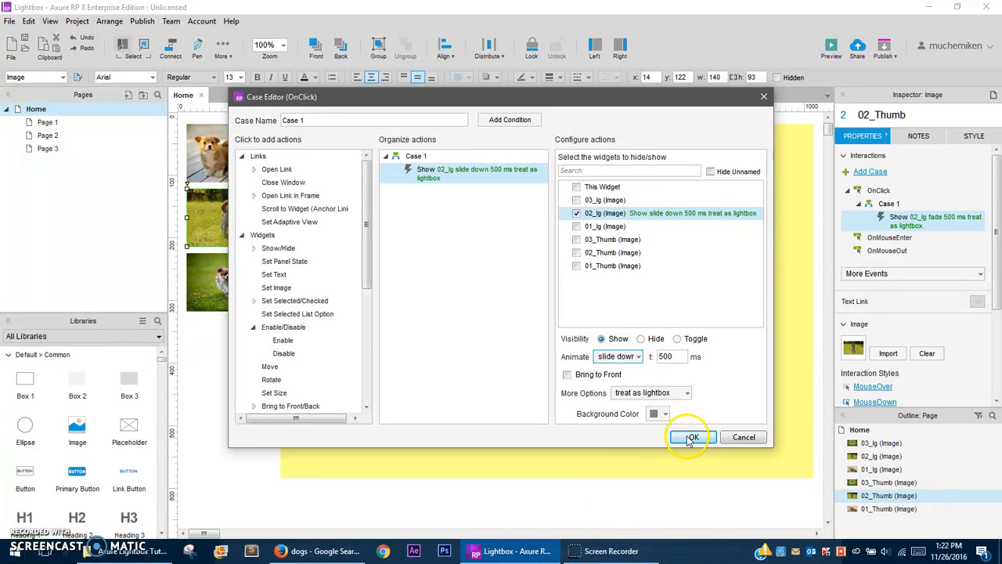
# Change the animation in 03_Thumb's click action for 03_lg to slide down, save the case, and clear the selection
pyautogui.click(223, 296)
pyautogui.doubleClick(935, 219)
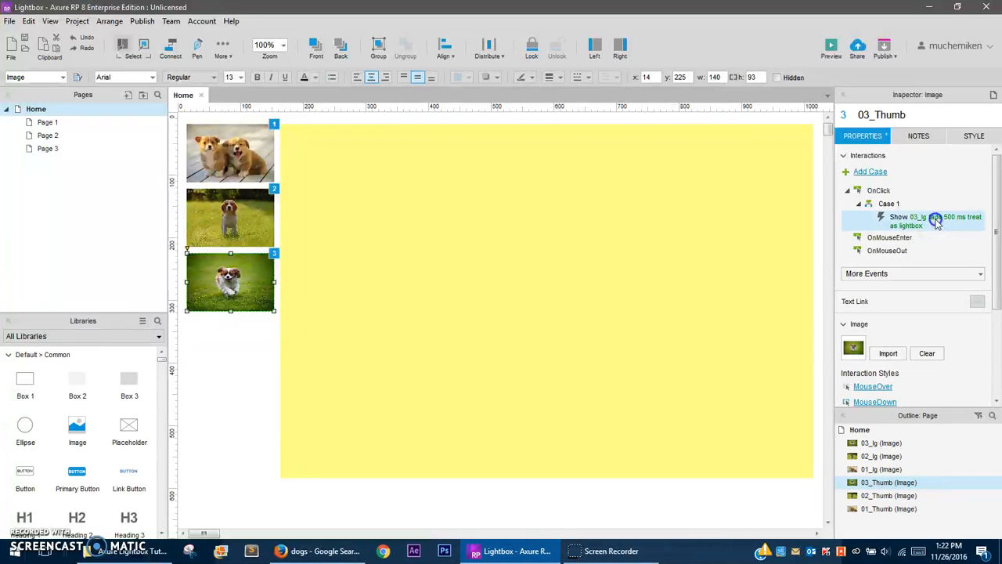
pyautogui.click(611, 357)
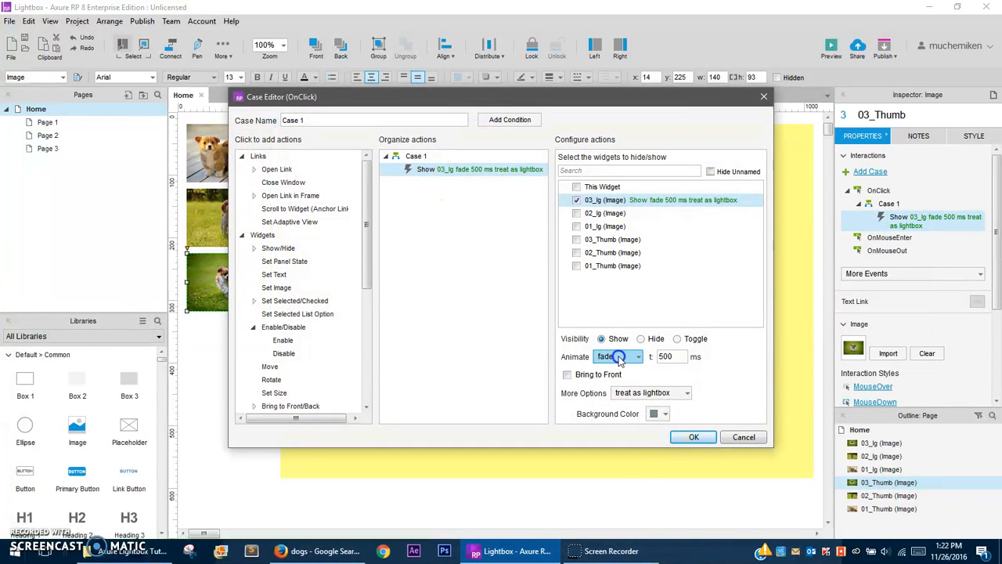
pyautogui.click(610, 356)
pyautogui.click(618, 451)
pyautogui.click(695, 439)
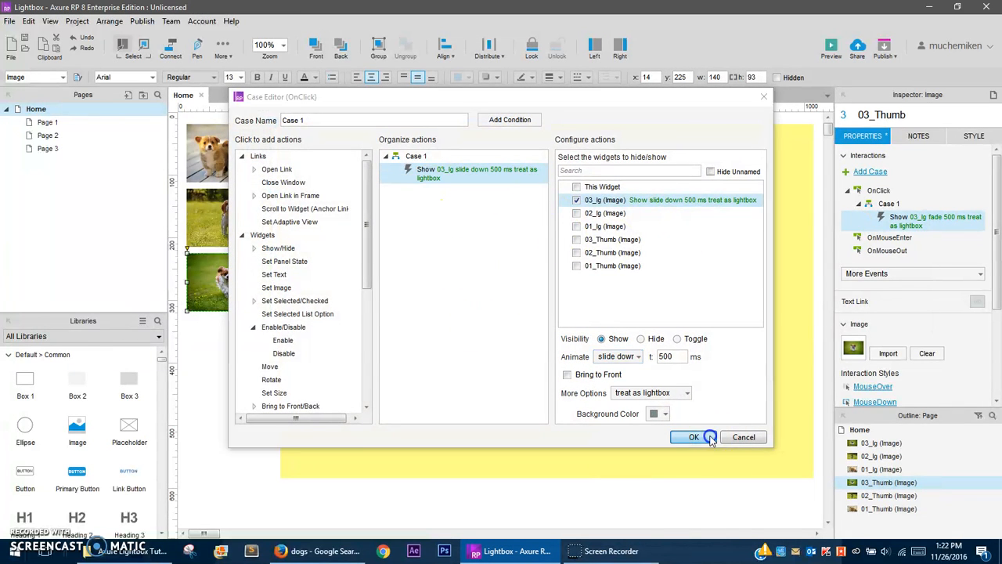
pyautogui.click(246, 417)
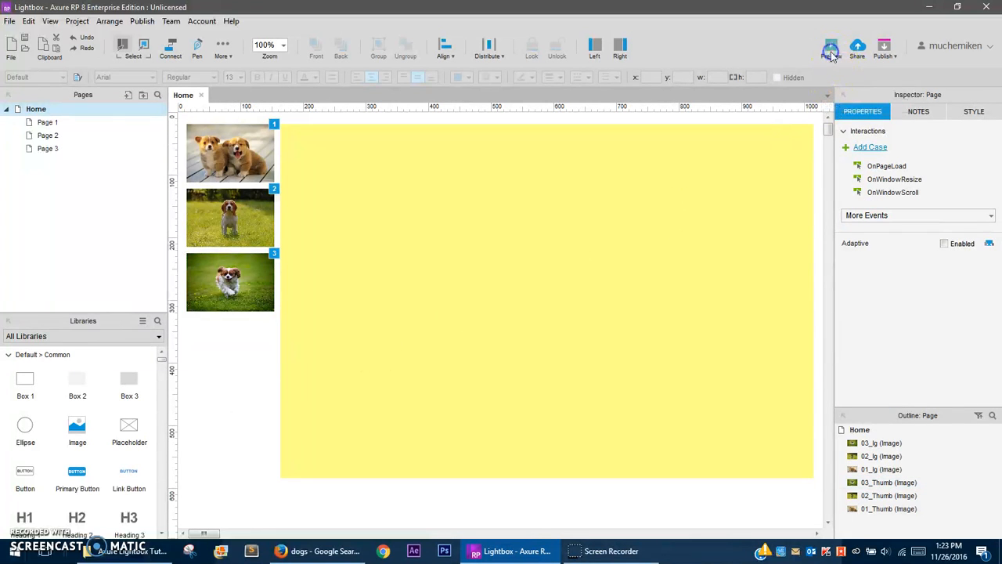